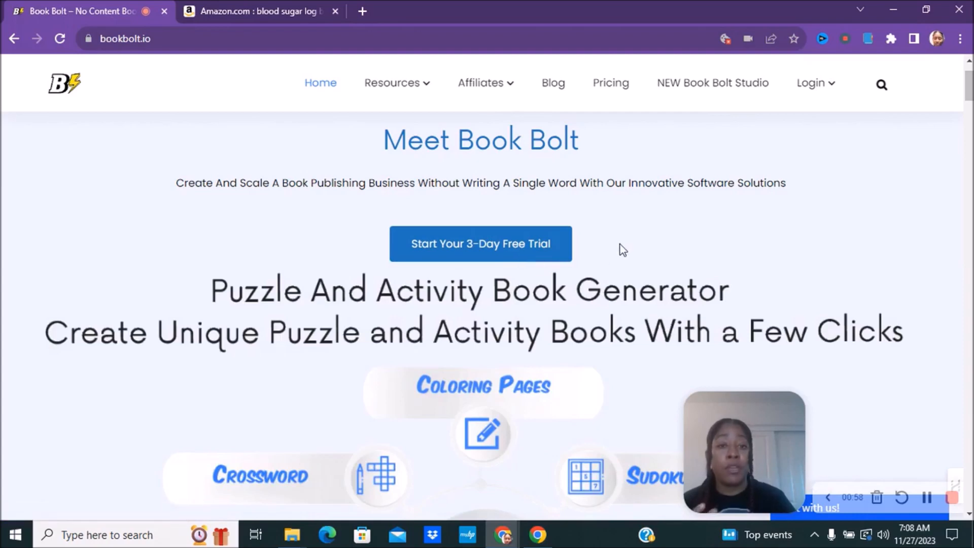
Step: Scroll up and down the current browser page to look over its listings
scroll(623, 250, "down", 5)
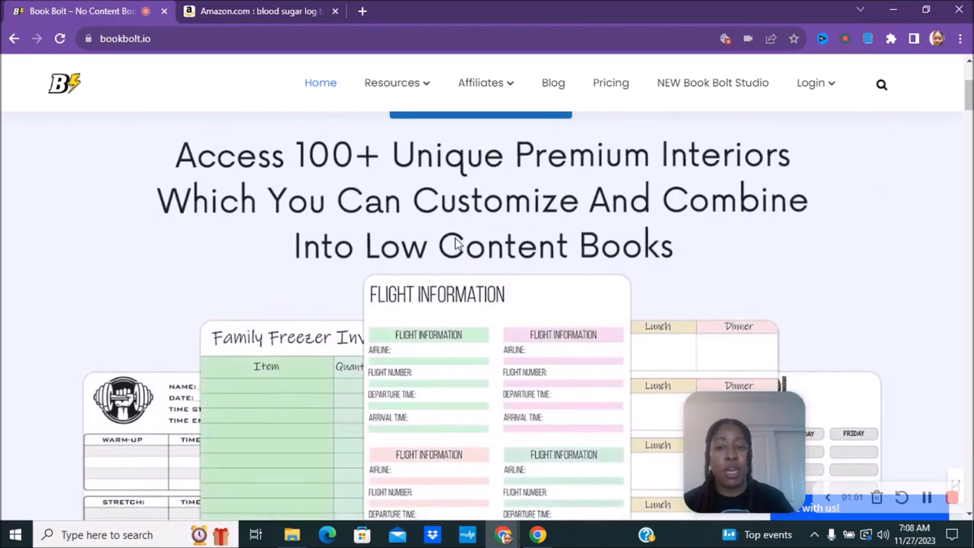
scroll(457, 244, "down", 5)
scroll(457, 243, "up", 3)
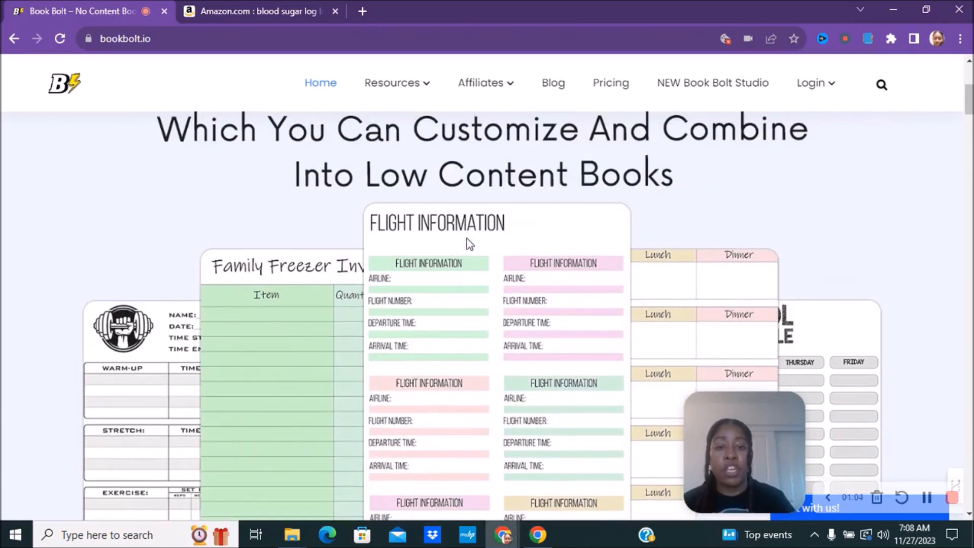
scroll(495, 246, "down", 1)
scroll(495, 246, "up", 1)
scroll(497, 249, "down", 1)
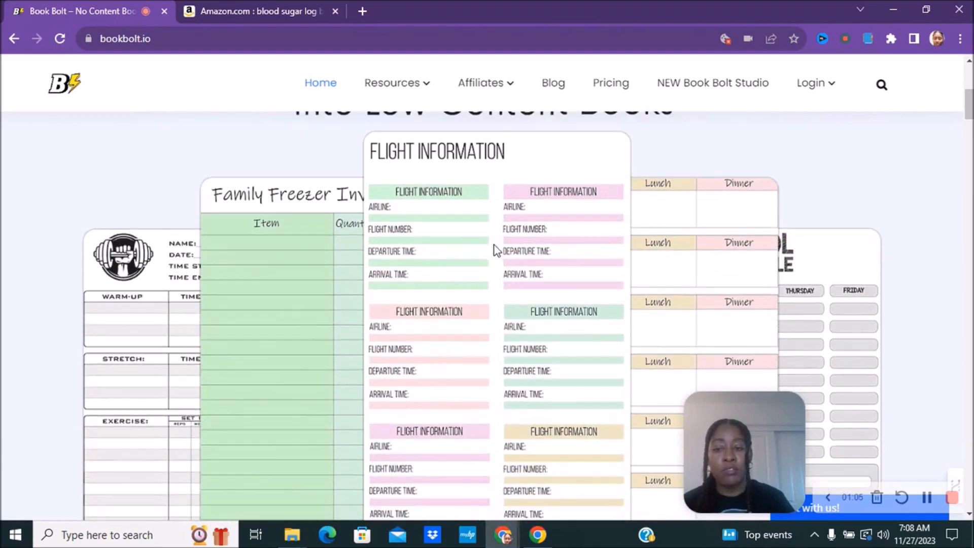
scroll(468, 252, "down", 2)
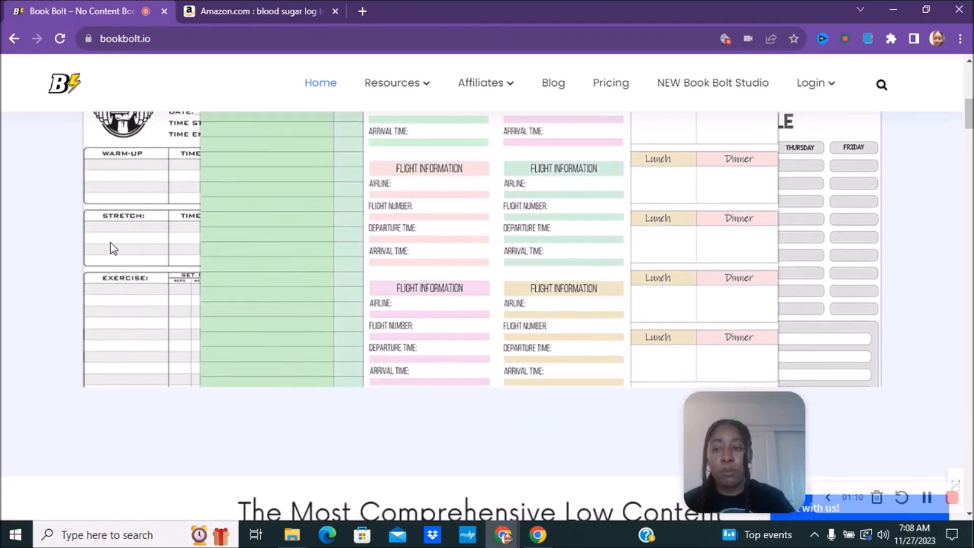
scroll(113, 249, "up", 2)
scroll(354, 318, "down", 5)
scroll(355, 322, "up", 5)
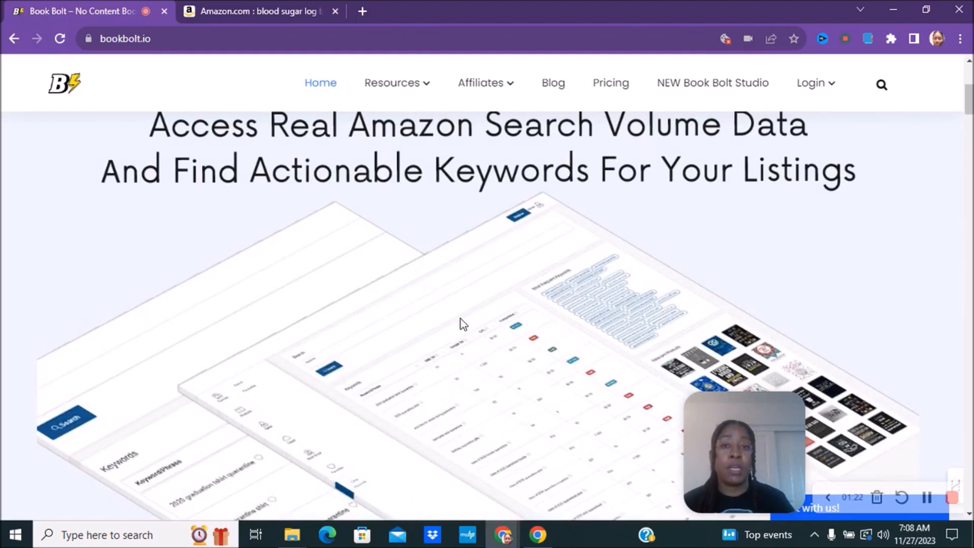
scroll(463, 322, "up", 3)
scroll(464, 322, "up", 1)
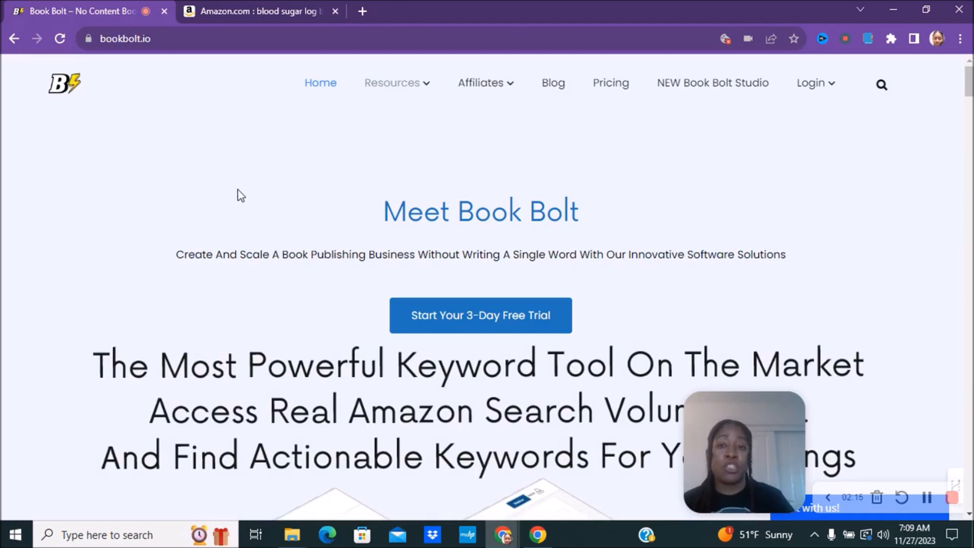
Step: Switch to the Amazon 'blood sugar log book' results and scroll through the competing covers
left_click(235, 12)
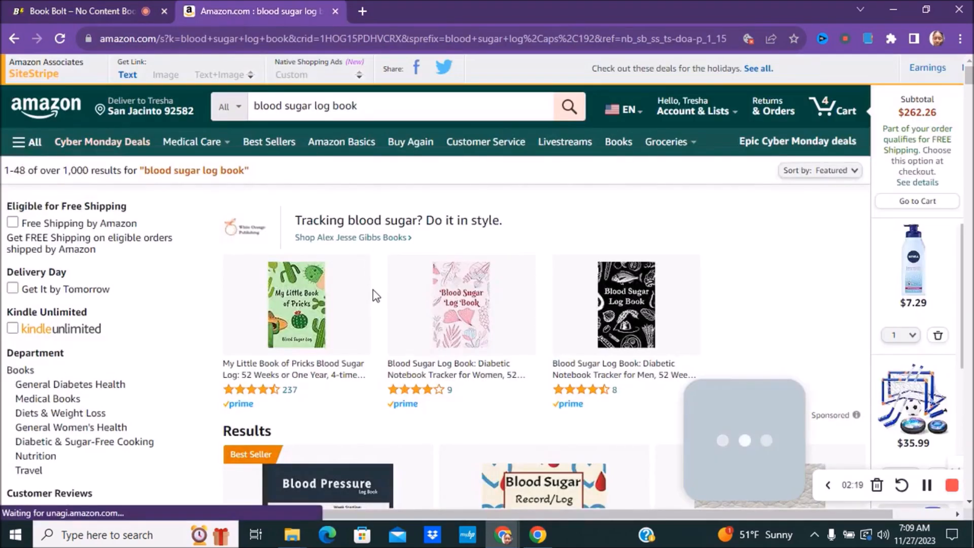
scroll(376, 305, "down", 2)
scroll(376, 304, "down", 3)
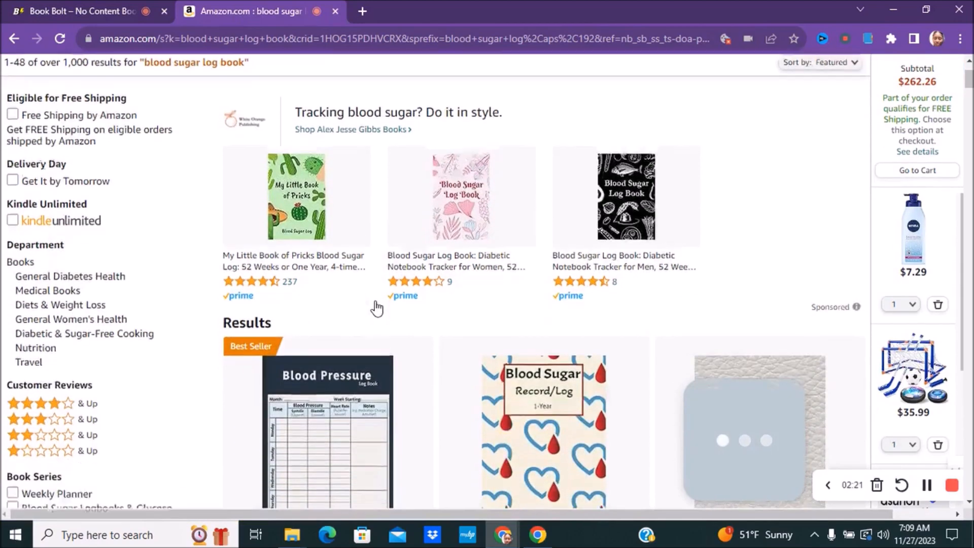
scroll(566, 318, "up", 3)
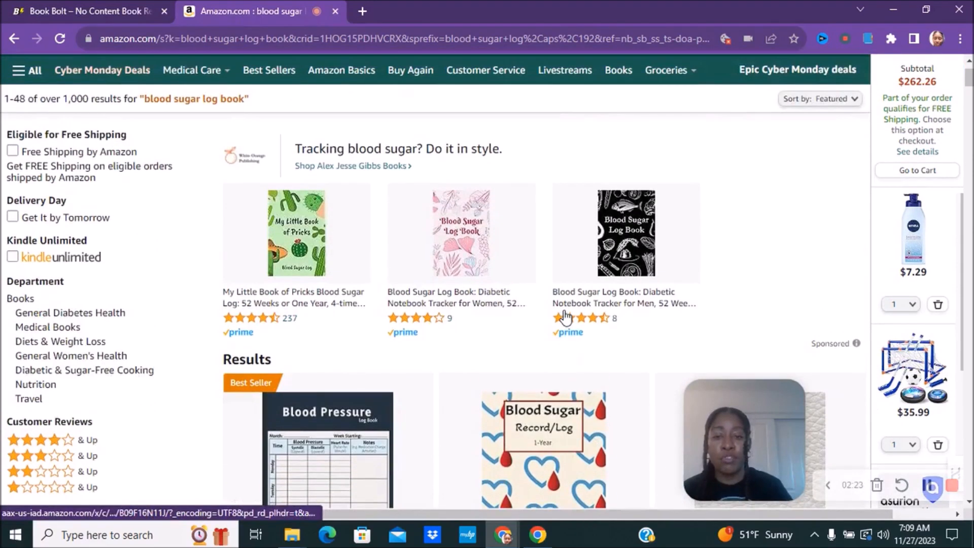
scroll(553, 317, "down", 7)
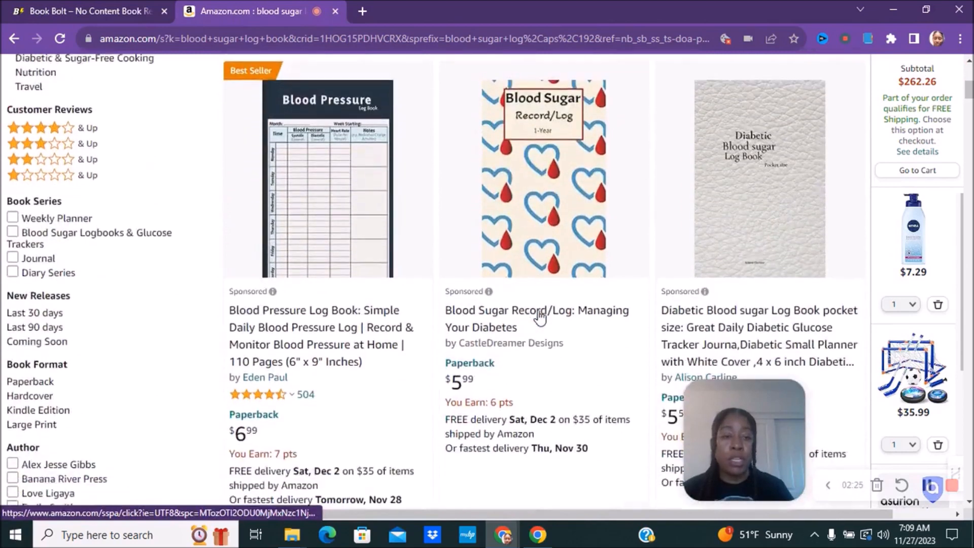
scroll(539, 311, "down", 3)
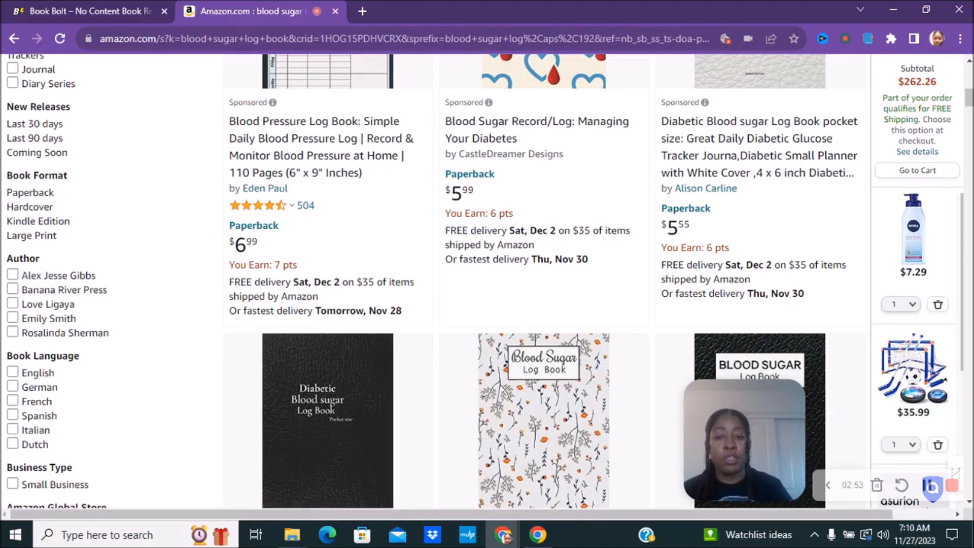
scroll(625, 328, "down", 4)
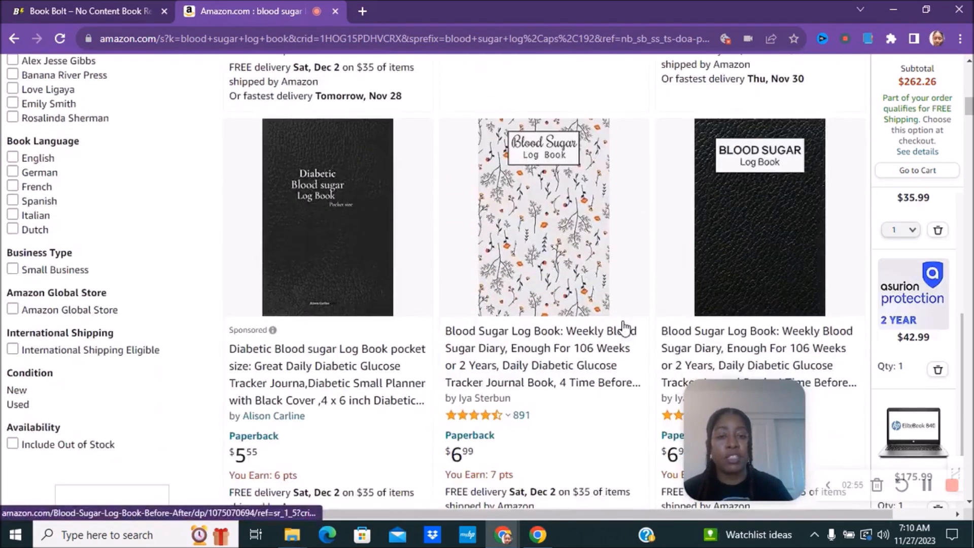
scroll(625, 328, "down", 3)
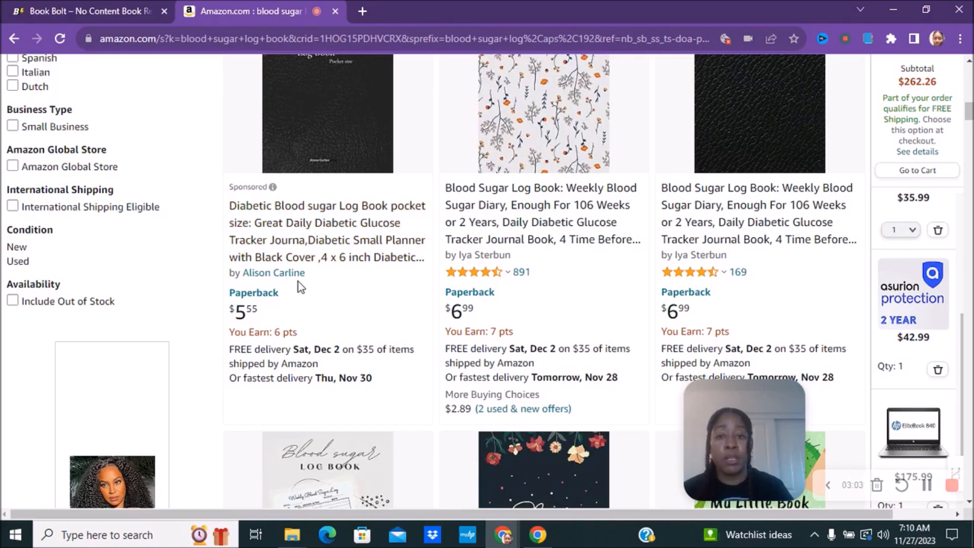
scroll(299, 283, "down", 3)
scroll(299, 283, "down", 5)
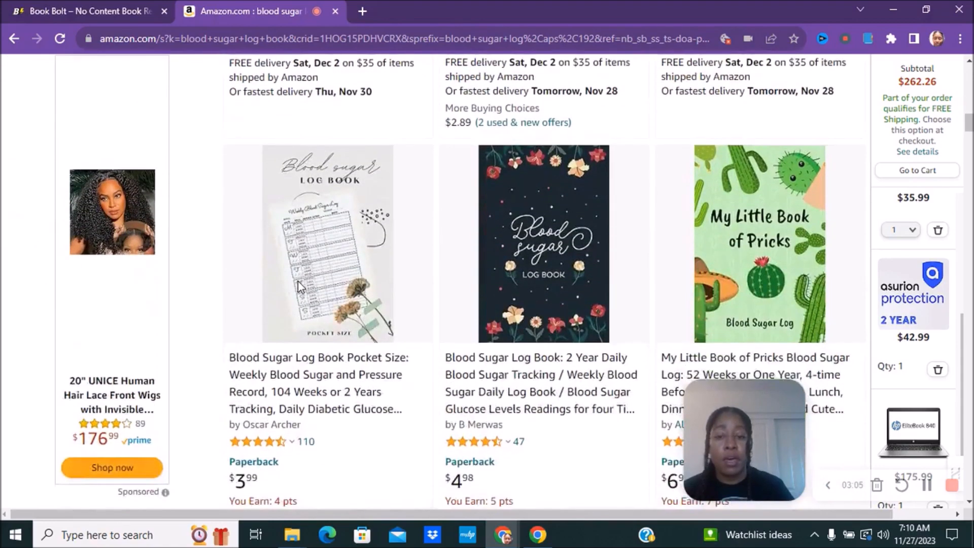
scroll(297, 281, "down", 10)
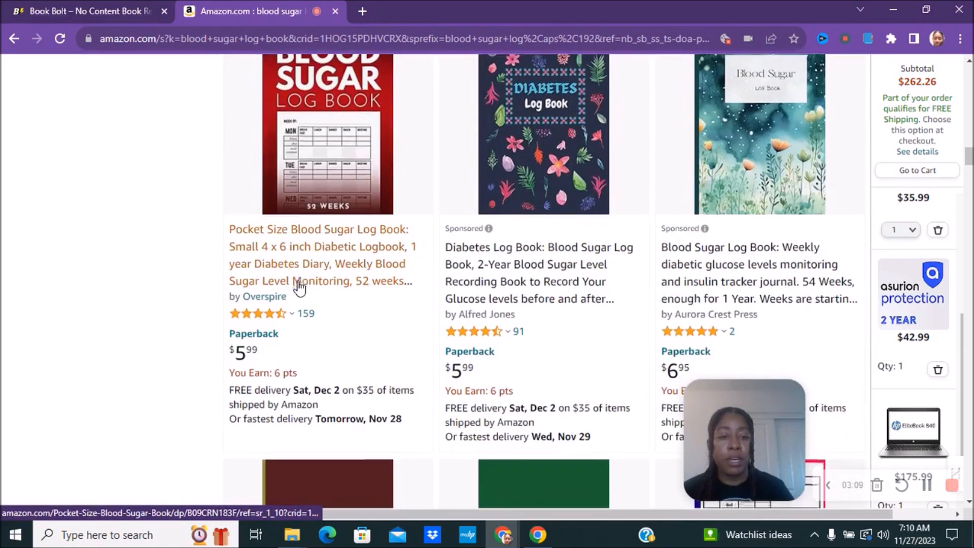
scroll(300, 287, "down", 7)
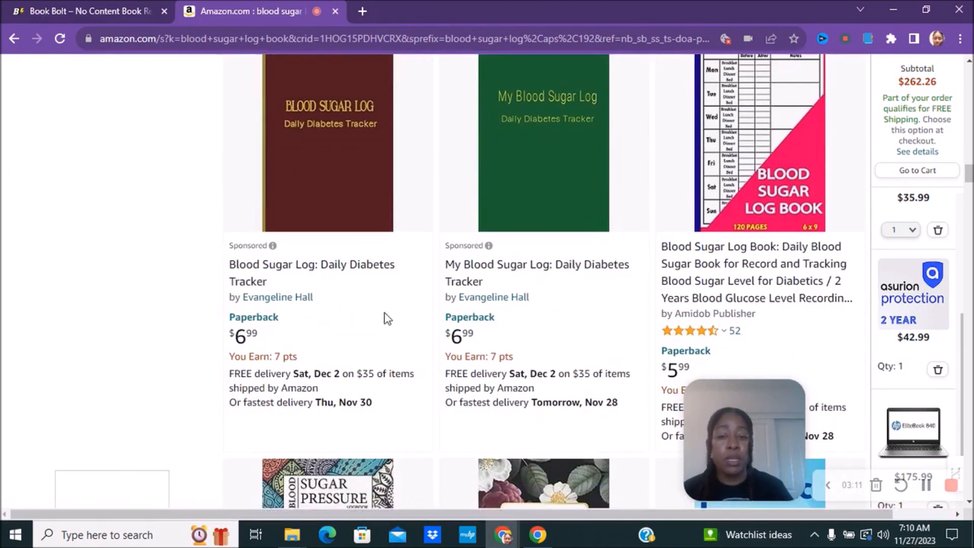
scroll(474, 331, "up", 7)
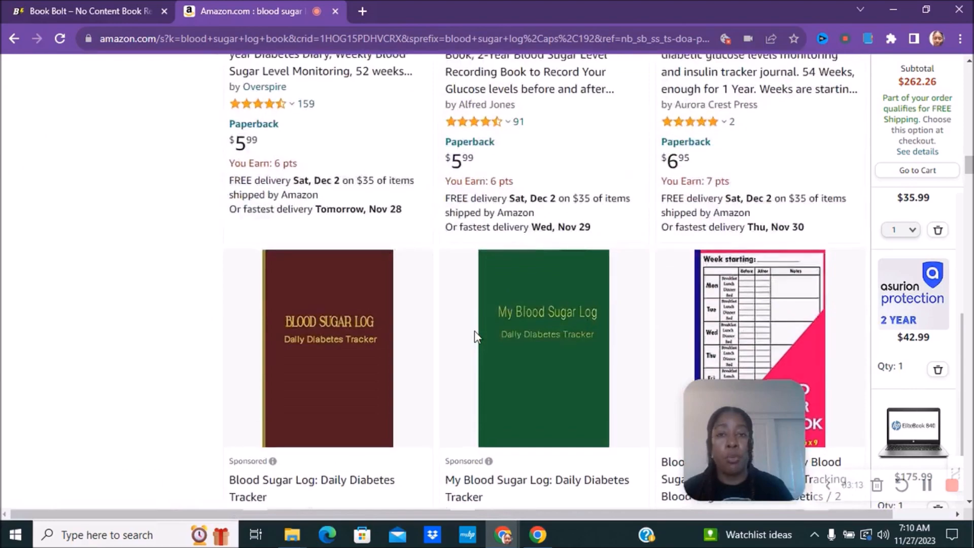
scroll(476, 337, "up", 14)
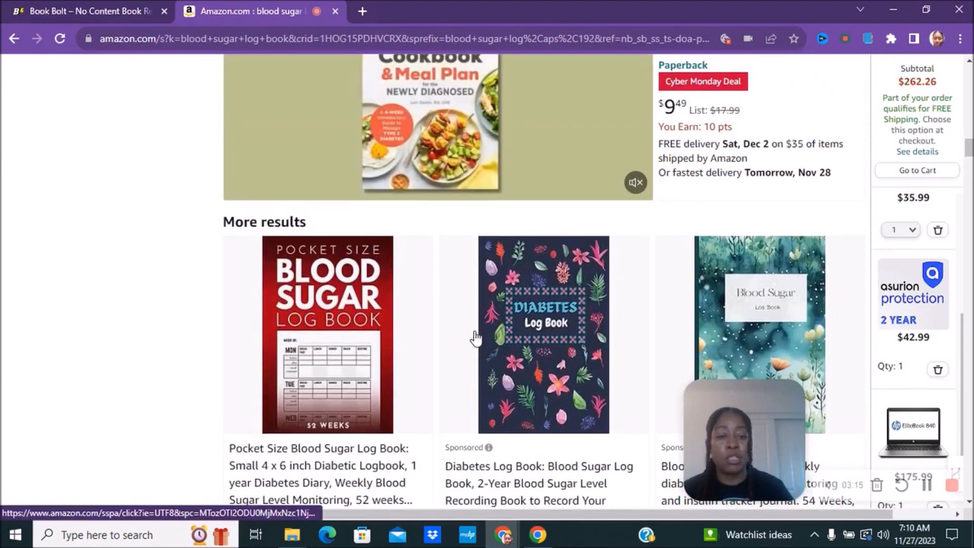
scroll(476, 338, "up", 9)
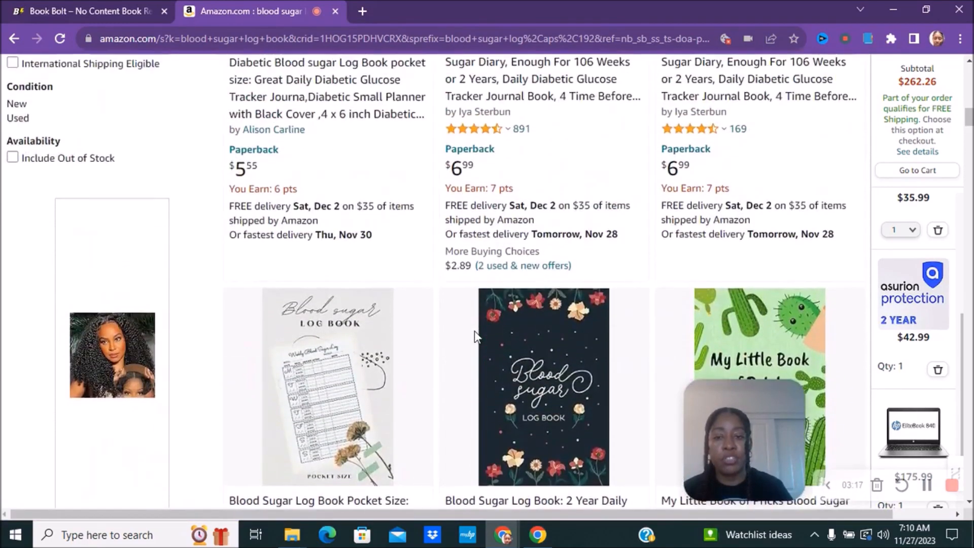
scroll(476, 336, "up", 8)
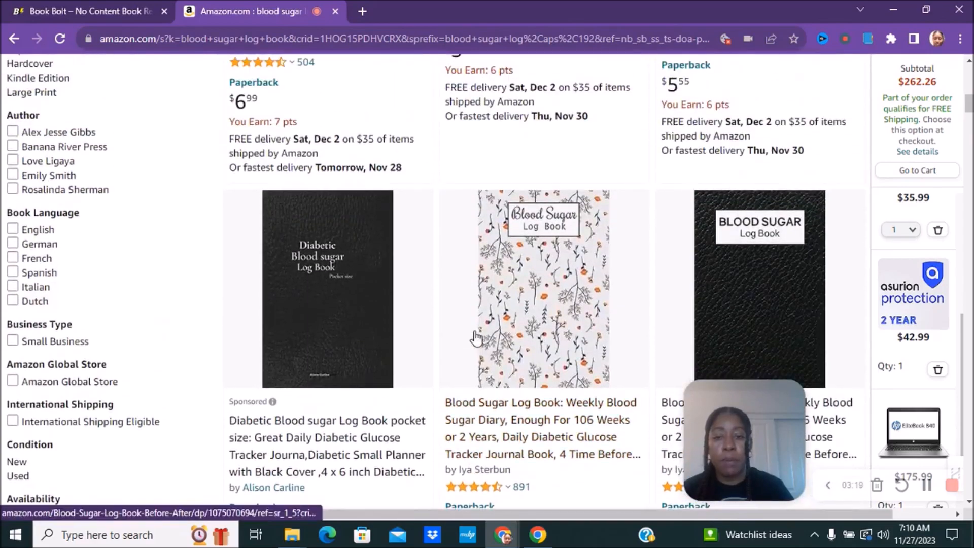
scroll(477, 338, "up", 5)
scroll(477, 337, "down", 12)
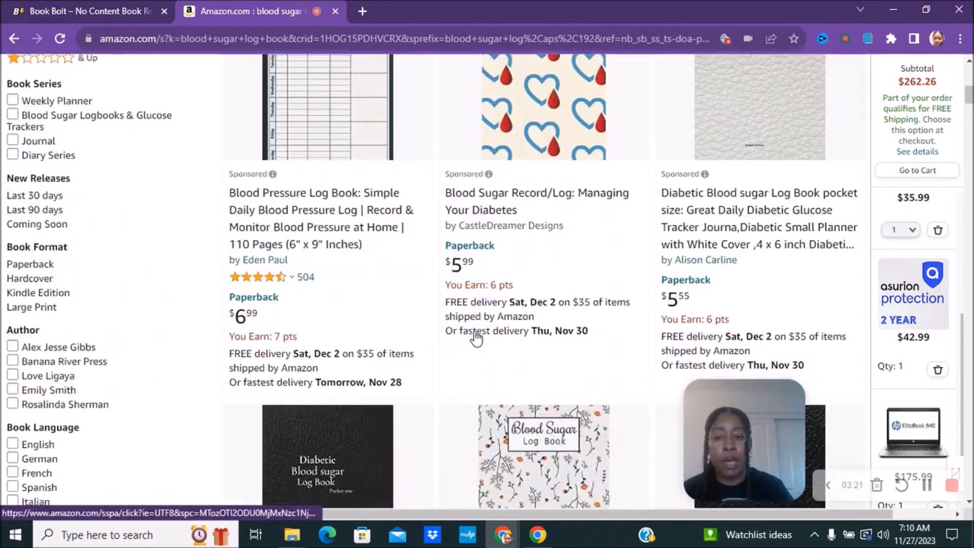
scroll(394, 298, "up", 9)
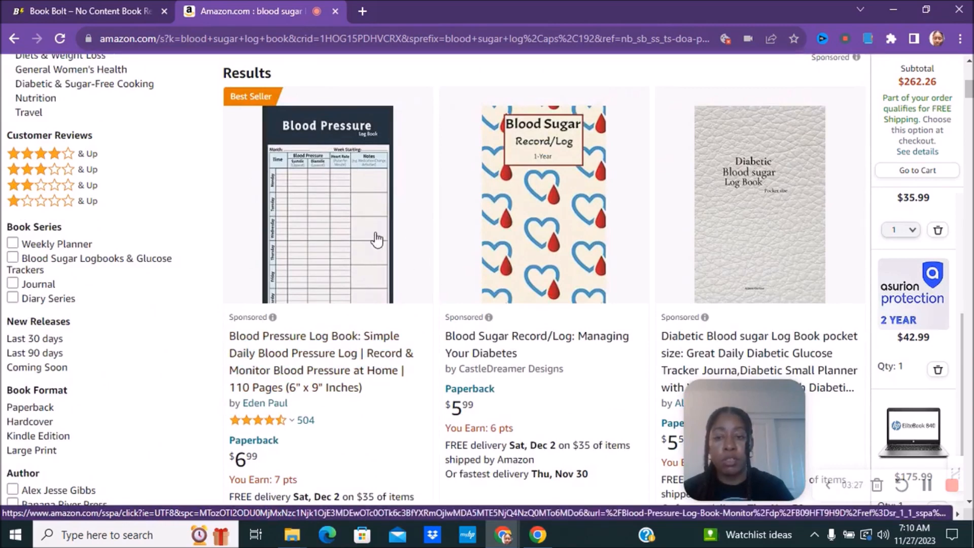
scroll(371, 243, "down", 3)
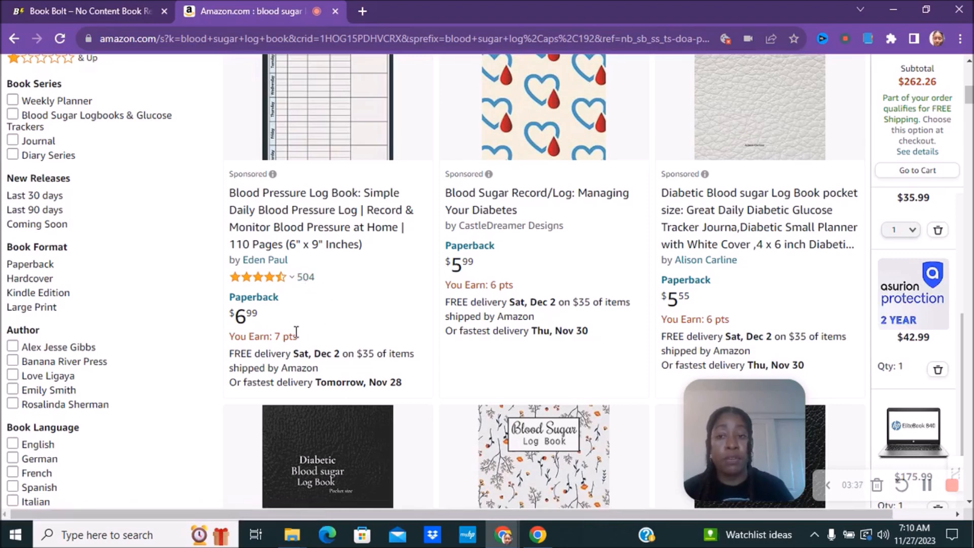
scroll(318, 279, "down", 1)
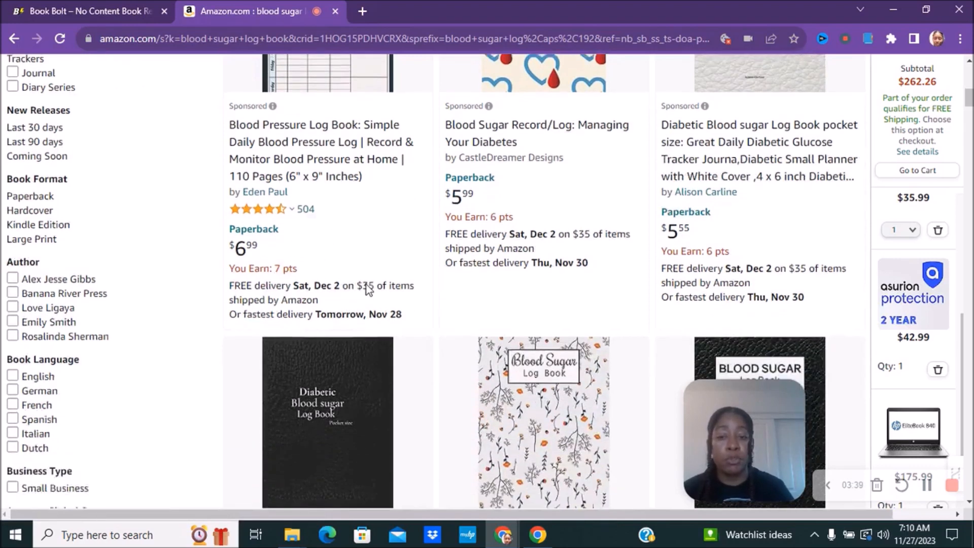
scroll(311, 228, "down", 9)
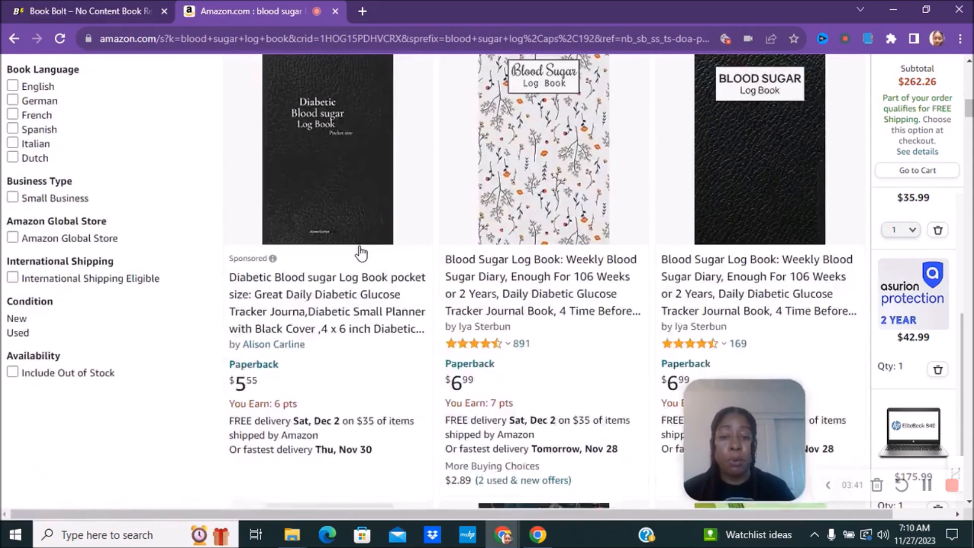
scroll(595, 238, "down", 10)
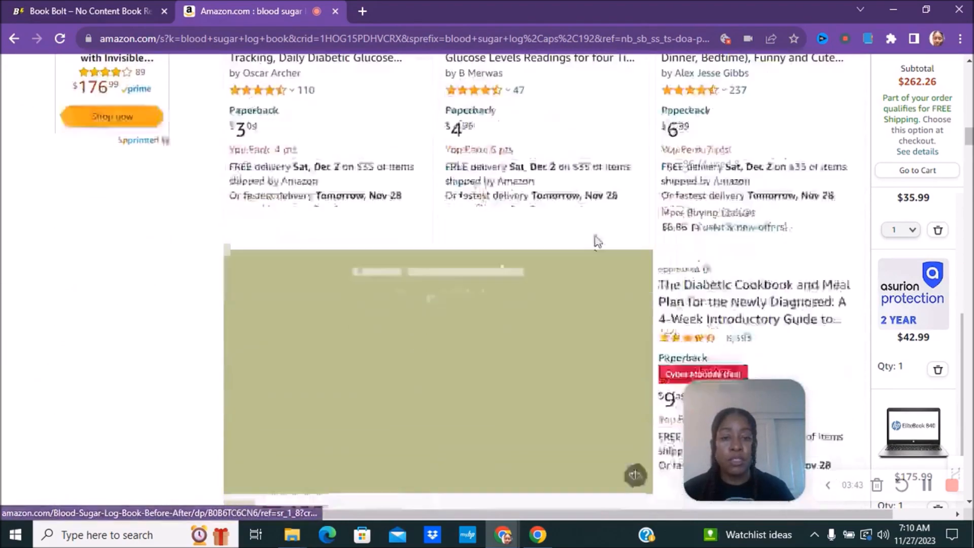
scroll(594, 239, "down", 13)
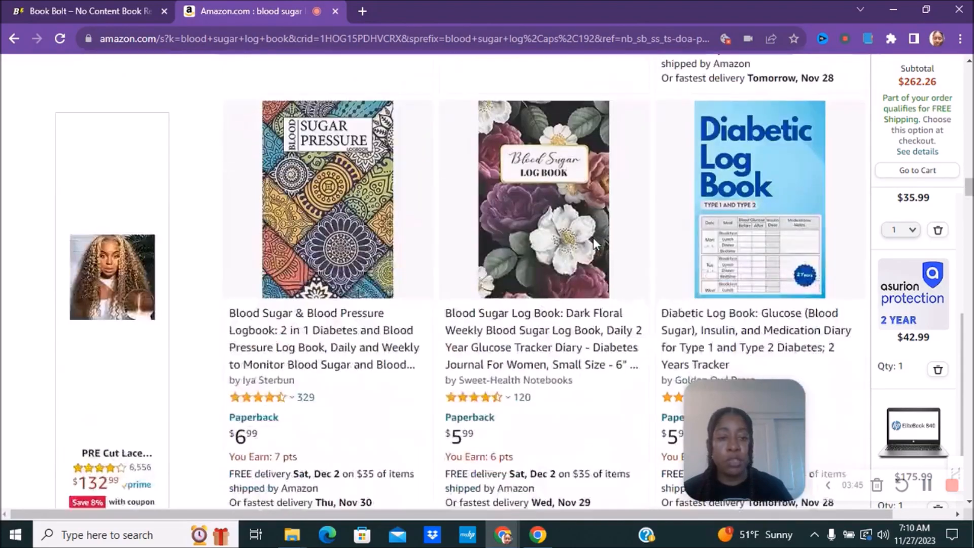
scroll(594, 238, "down", 5)
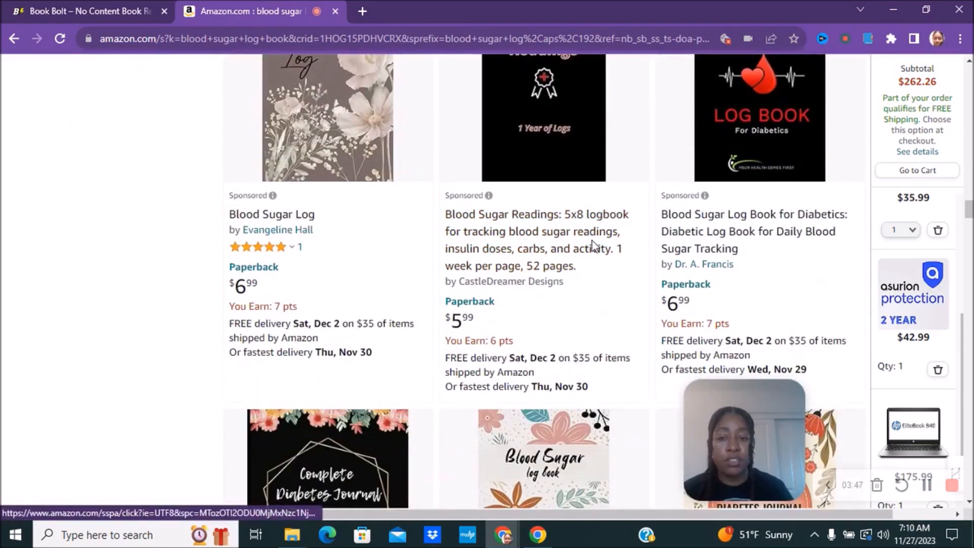
scroll(593, 238, "down", 4)
scroll(506, 345, "down", 6)
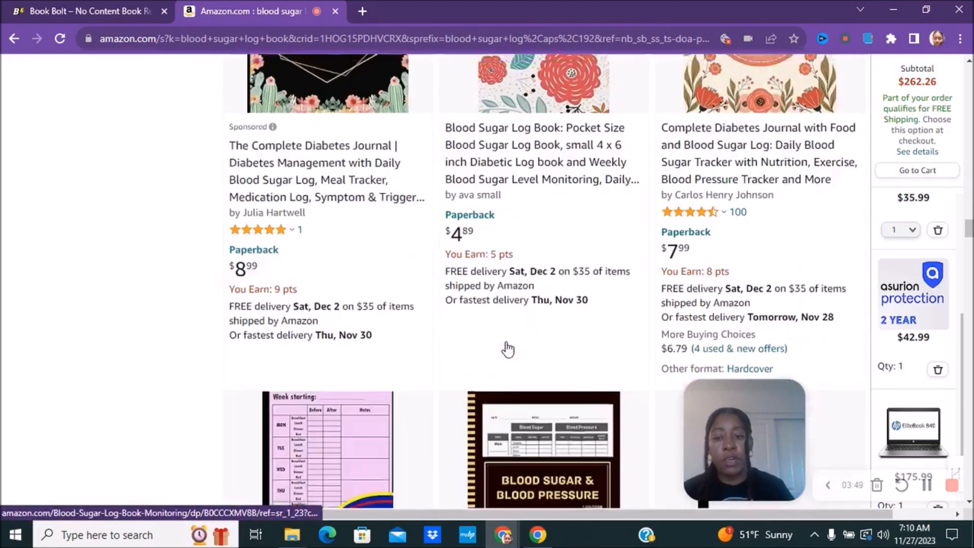
scroll(506, 345, "up", 5)
scroll(506, 345, "up", 7)
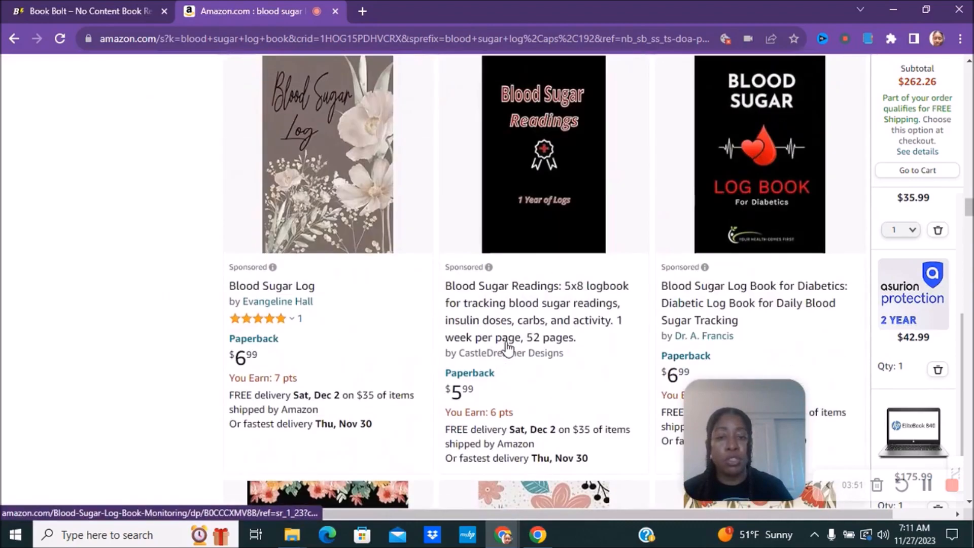
scroll(534, 318, "up", 15)
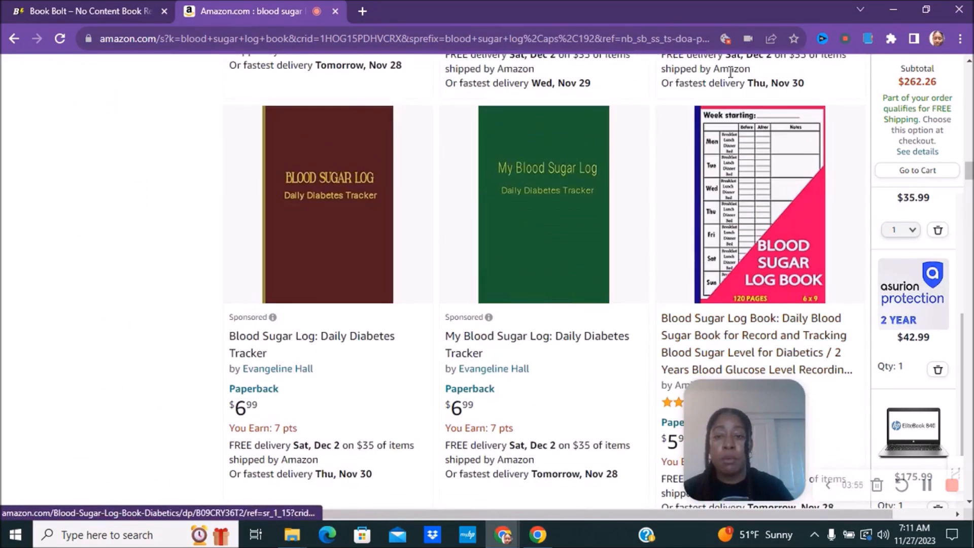
Step: Sign in to the Book Bolt members area with the account's login details
left_click(78, 10)
mouse_move(822, 91)
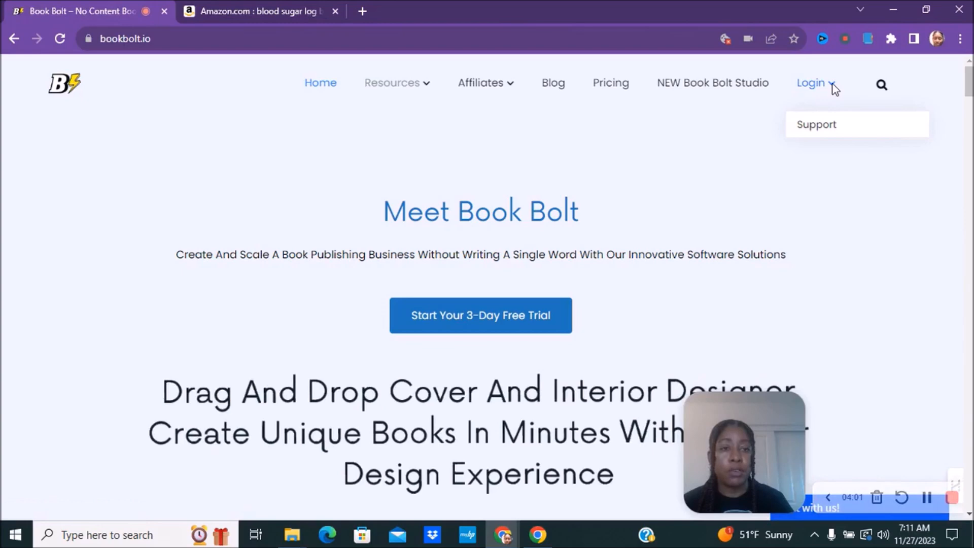
left_click(809, 87)
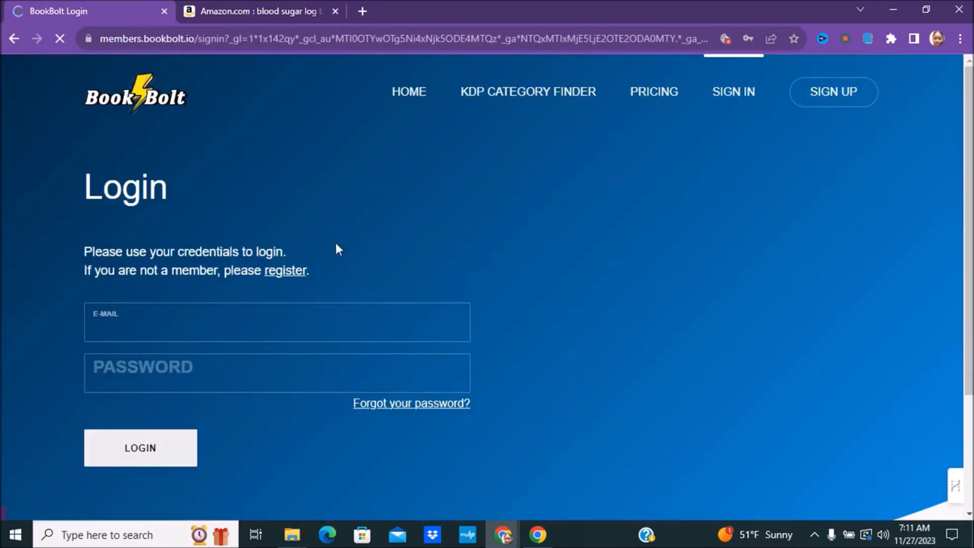
left_click(124, 452)
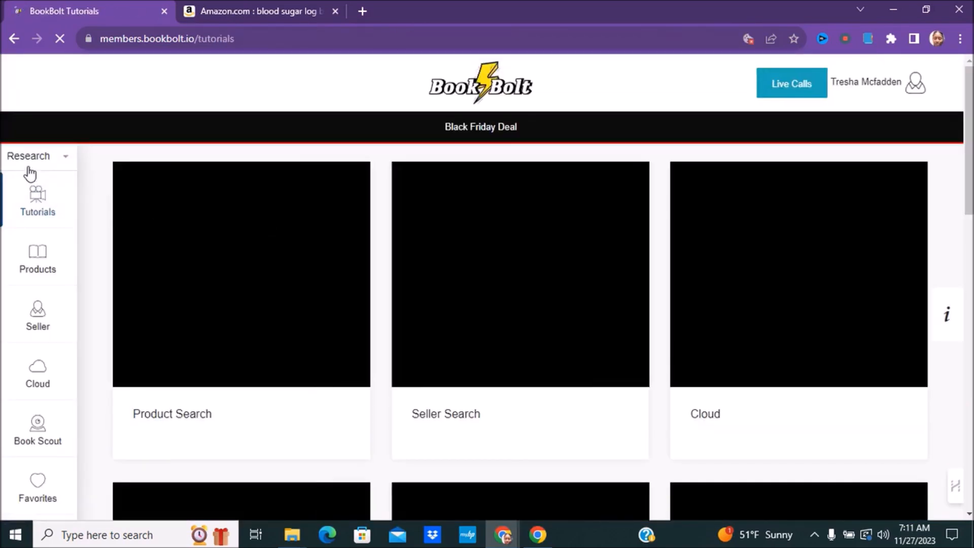
Step: Launch Book Bolt Studio in a new tab from the sidebar's Create tools
left_click(30, 158)
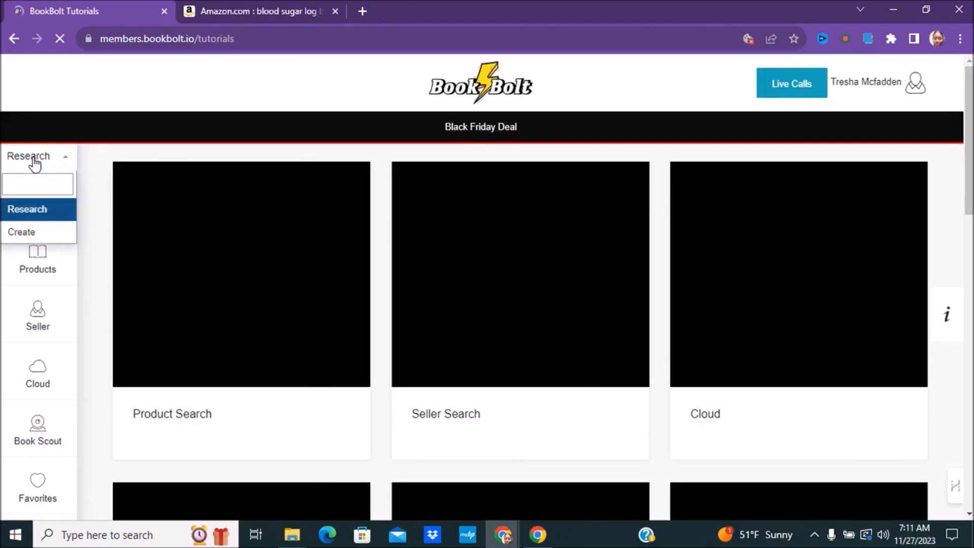
left_click(26, 233)
left_click(34, 198)
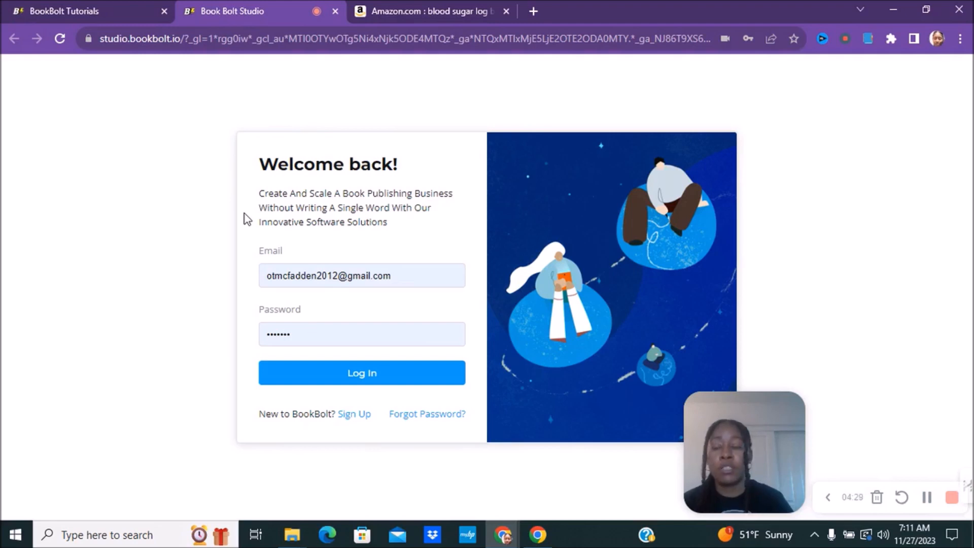
Step: Log in to Studio and open the Project menu over the 'diabetes and blood pressure' project
left_click(353, 373)
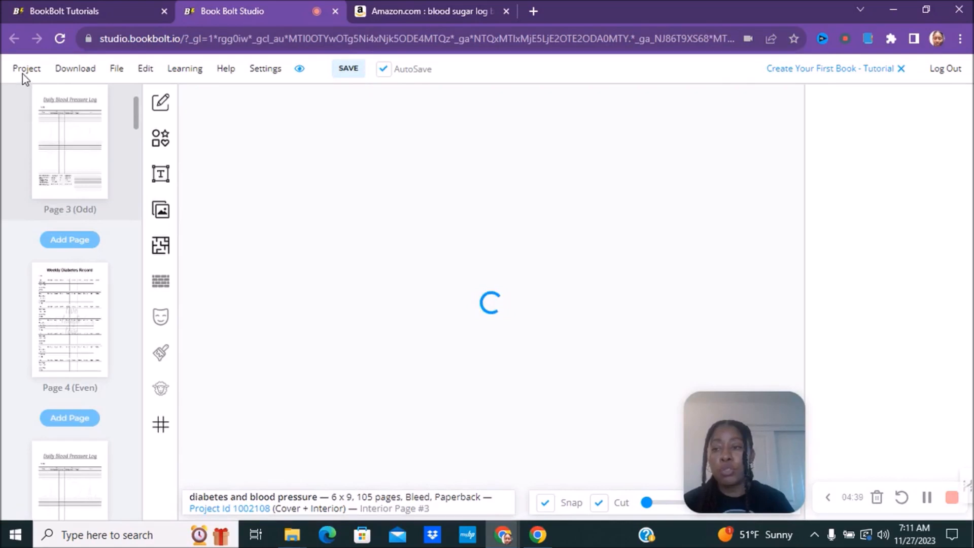
left_click(26, 71)
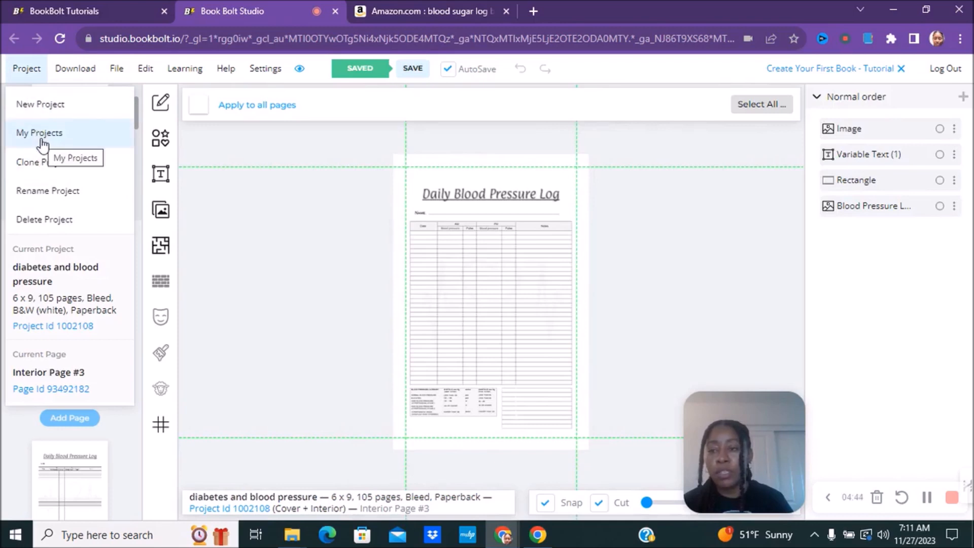
Step: Start a Paperback: Cover and Interior project 'blood sugar log book', 6 x 9 in, black & white on white paper
left_click(32, 103)
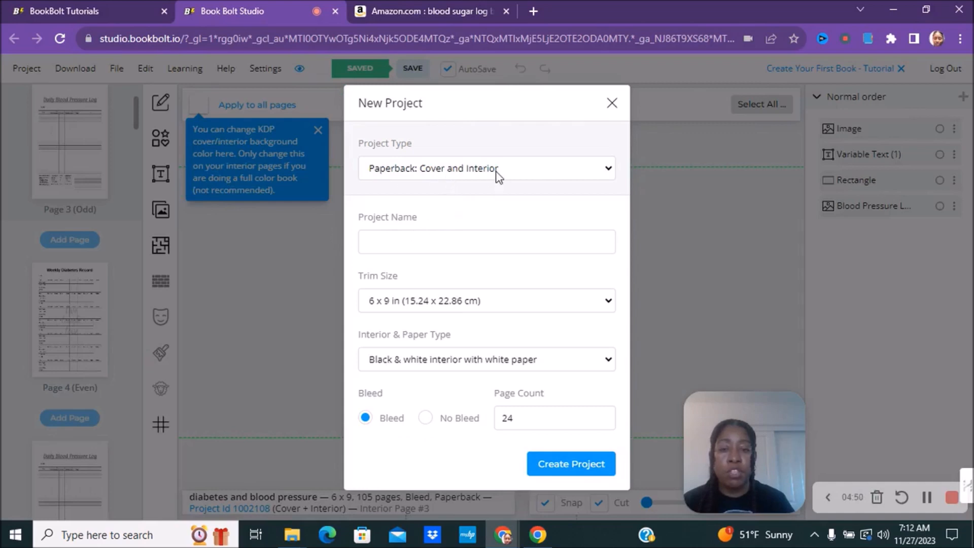
left_click(423, 173)
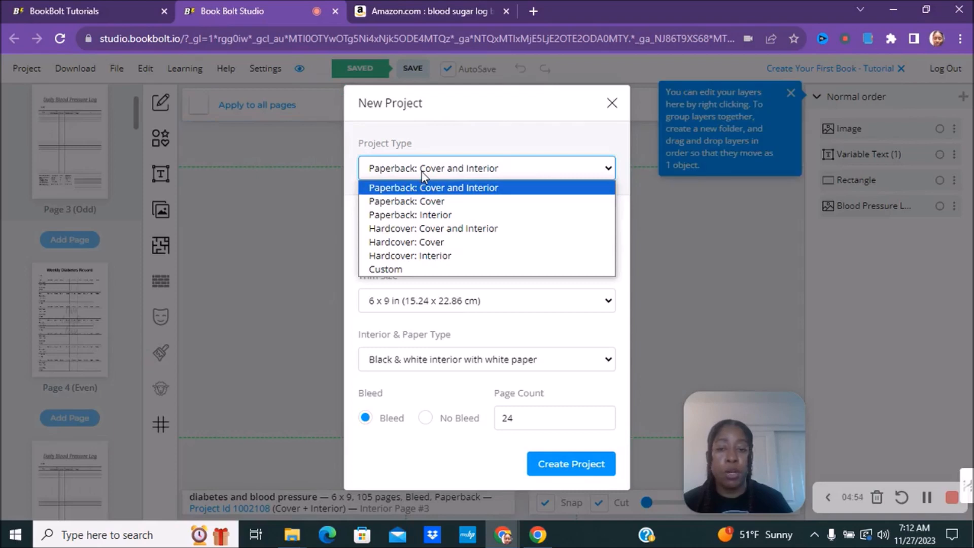
left_click(422, 187)
left_click(427, 241)
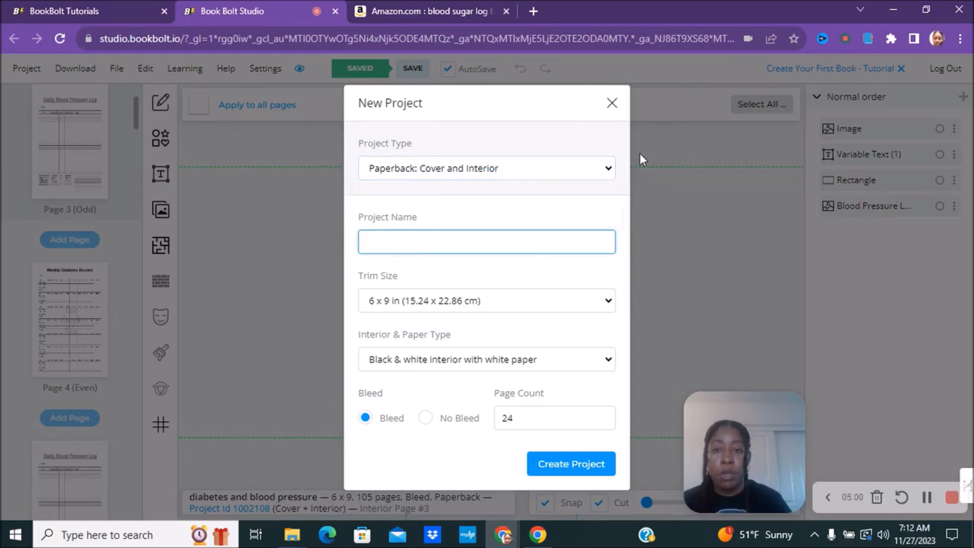
type("blood sugar log book")
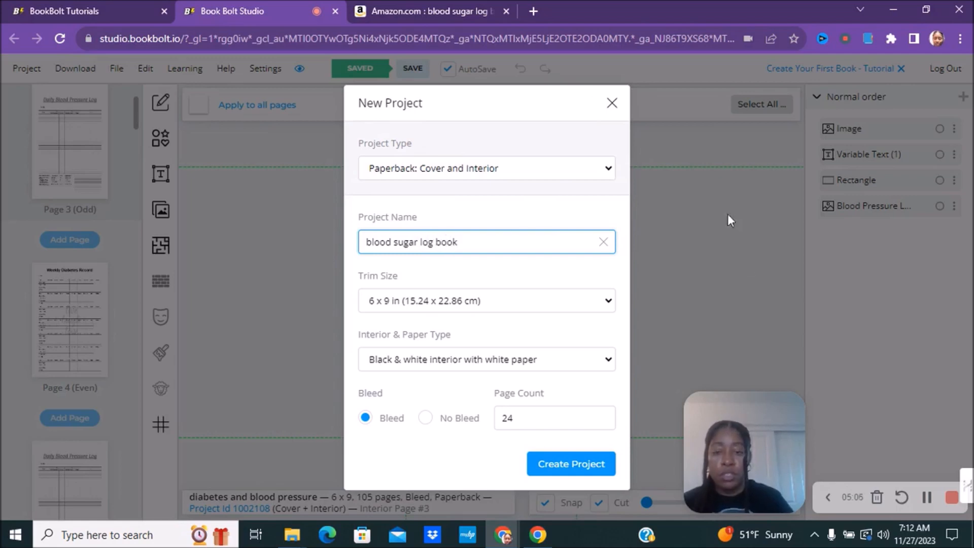
left_click(380, 304)
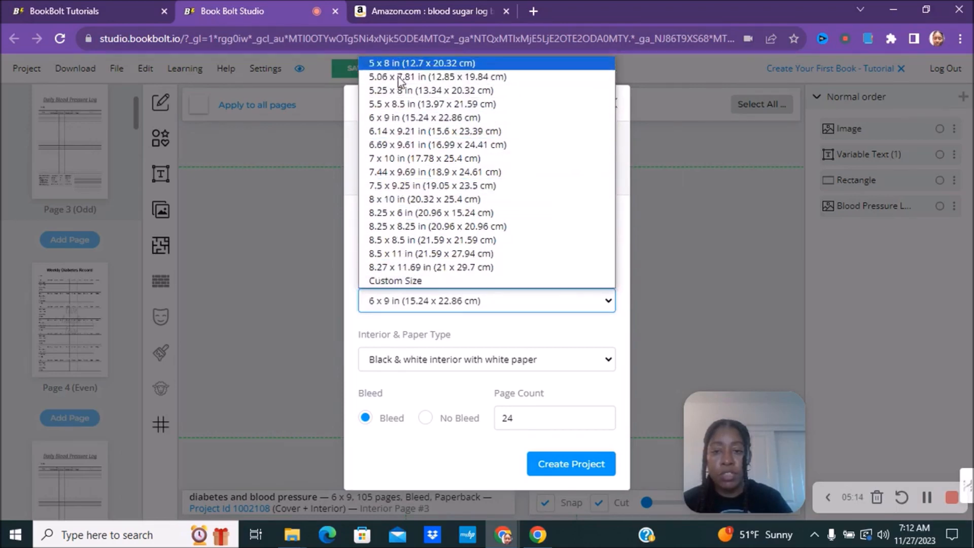
left_click(399, 120)
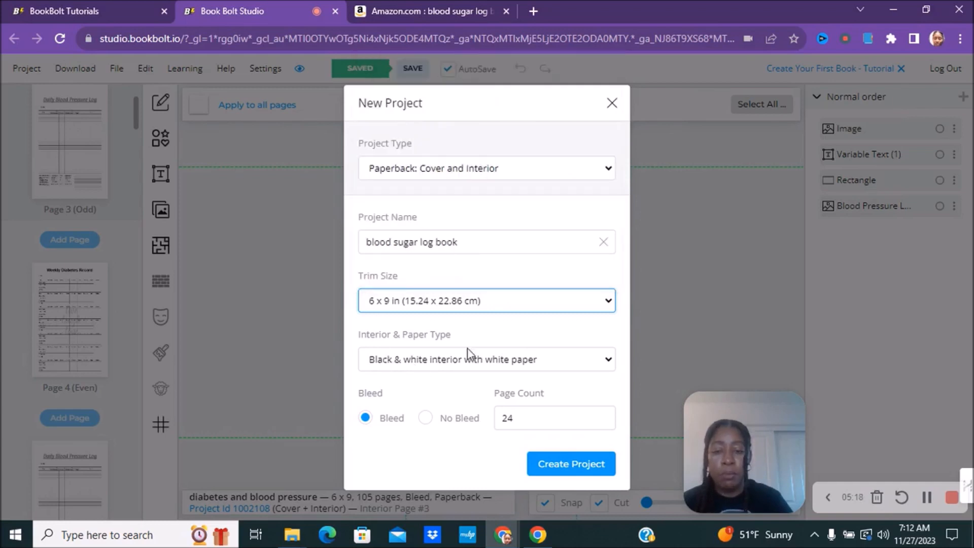
left_click(431, 362)
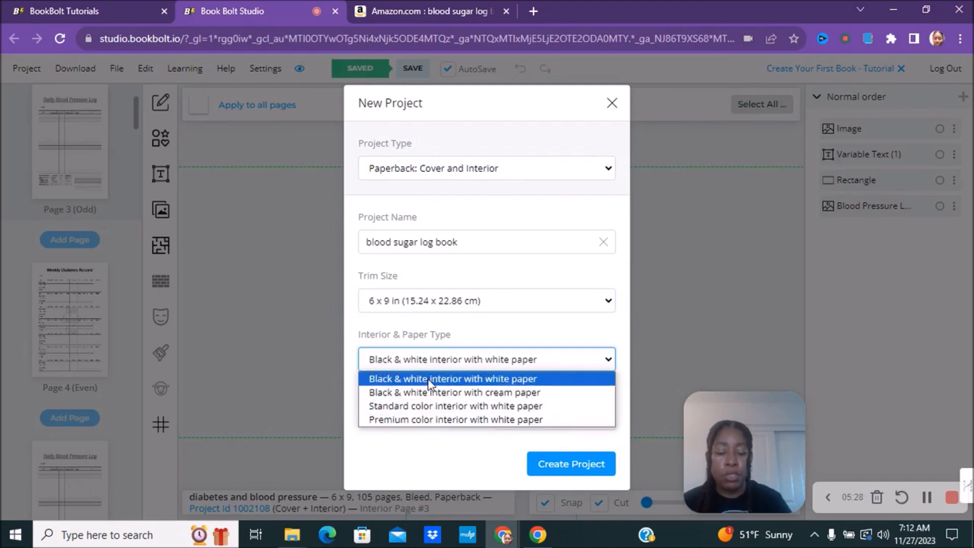
left_click(429, 379)
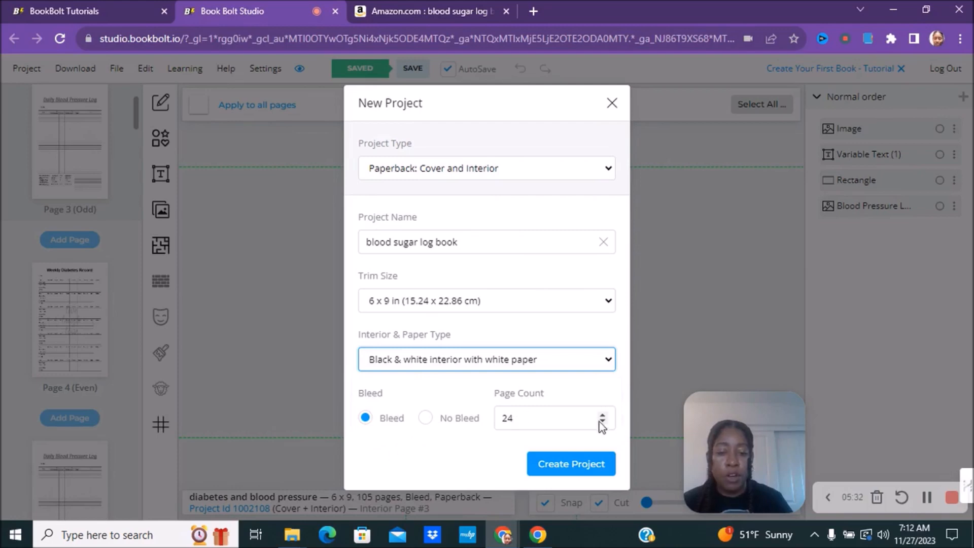
left_click(446, 3)
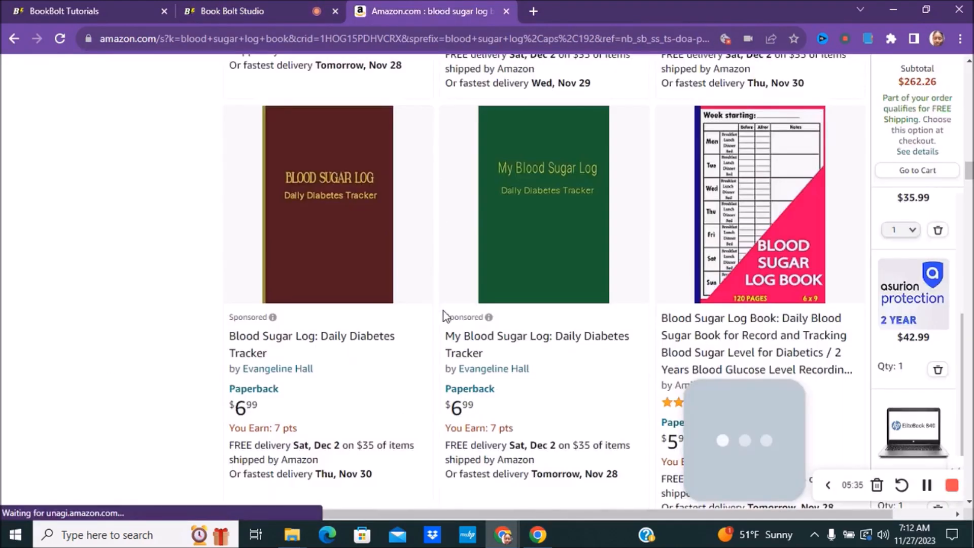
scroll(719, 238, "down", 2)
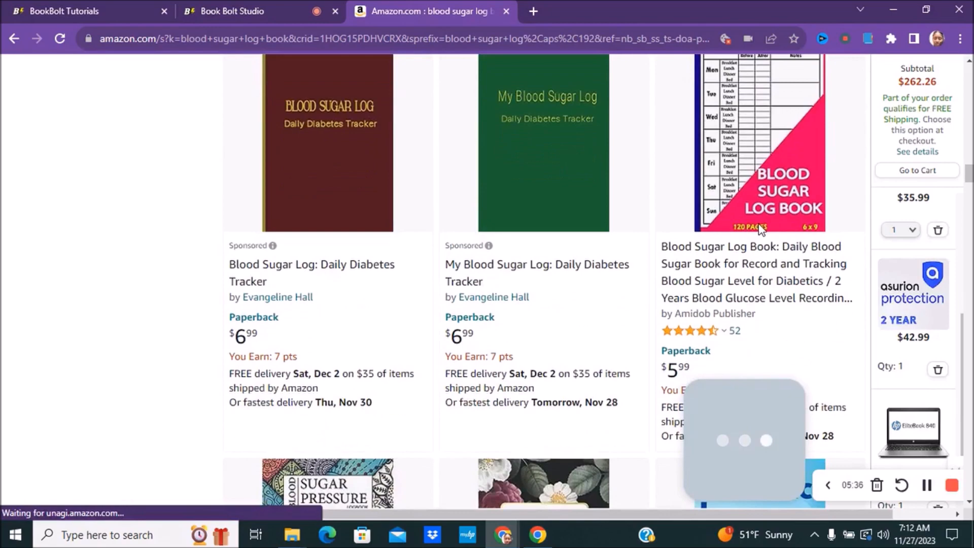
scroll(756, 256, "down", 8)
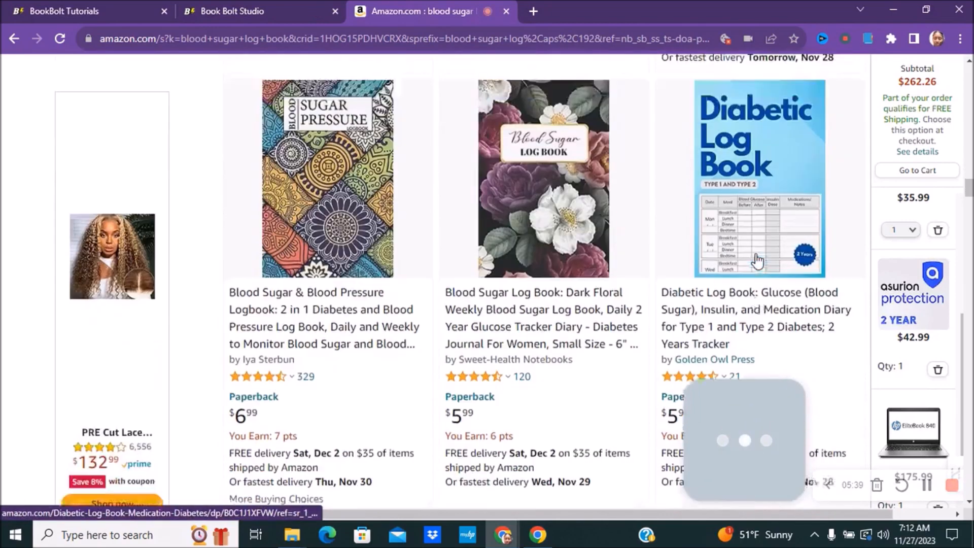
scroll(316, 285, "down", 9)
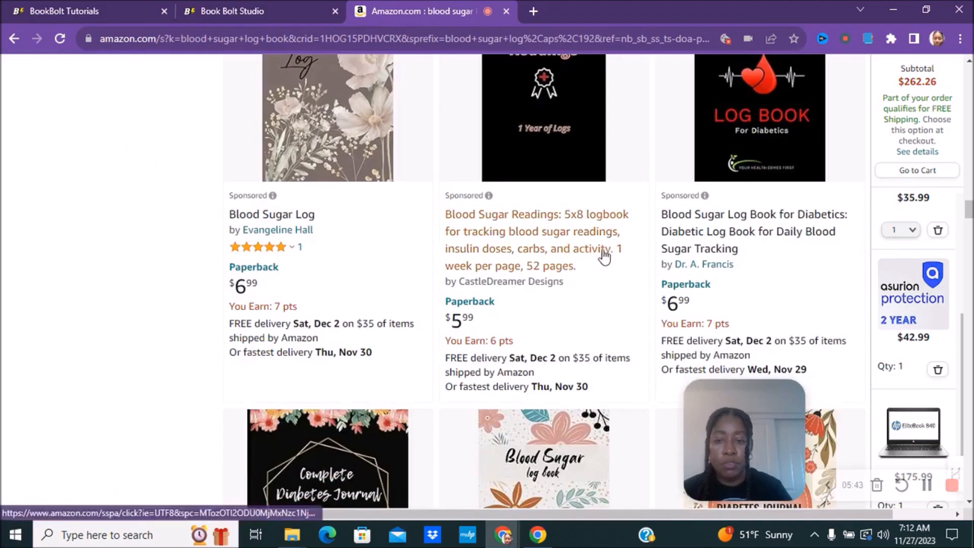
scroll(595, 256, "down", 10)
scroll(594, 258, "up", 7)
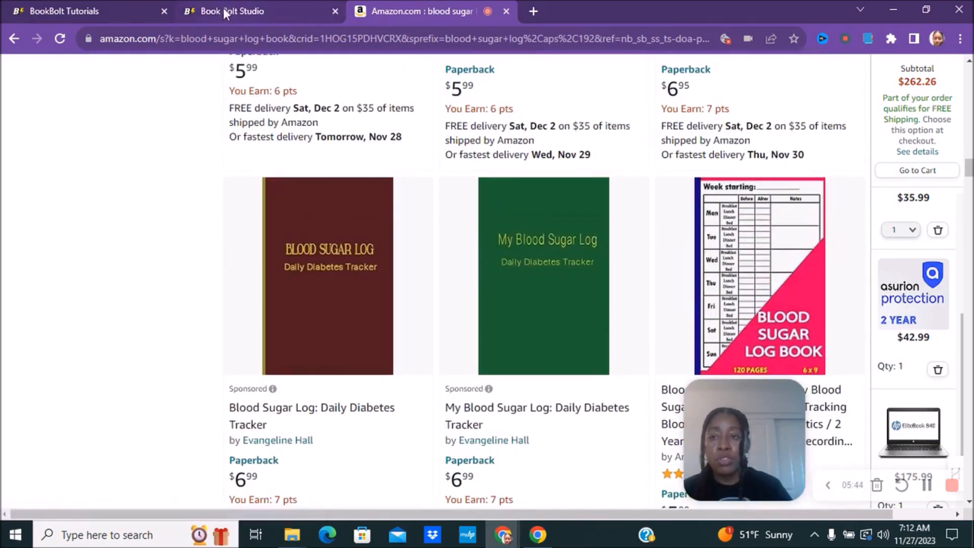
left_click(228, 11)
Step: Change the page count from 24 to 100 and create the project
left_click(528, 414)
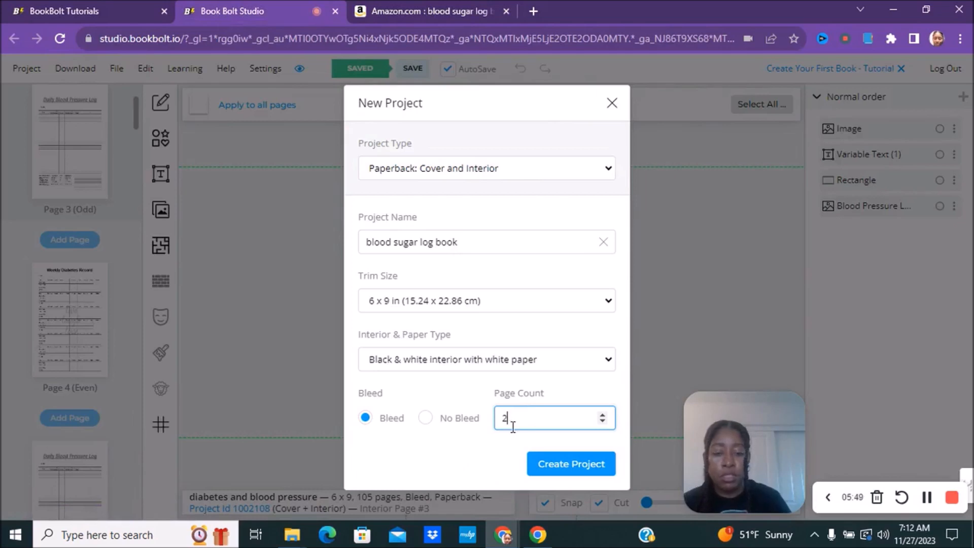
key("BackSpace")
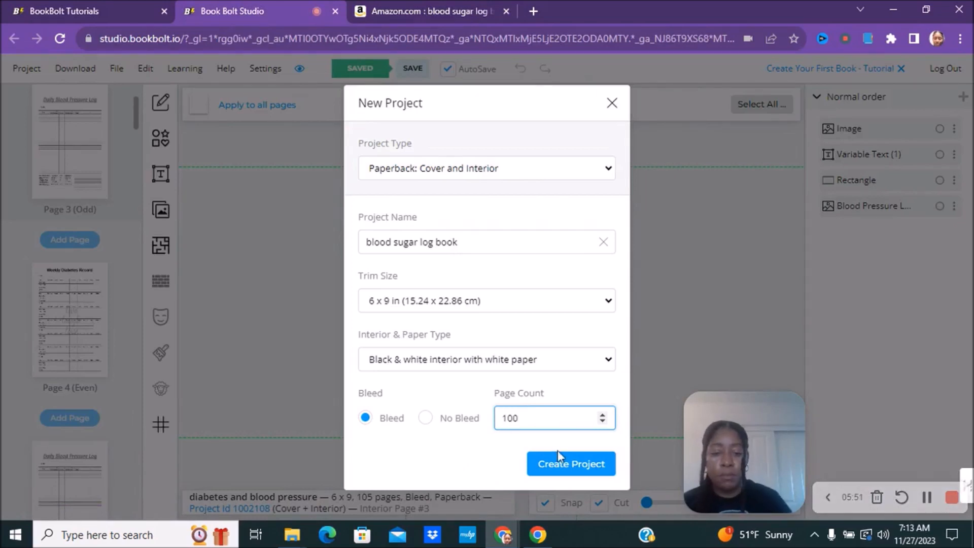
left_click(558, 454)
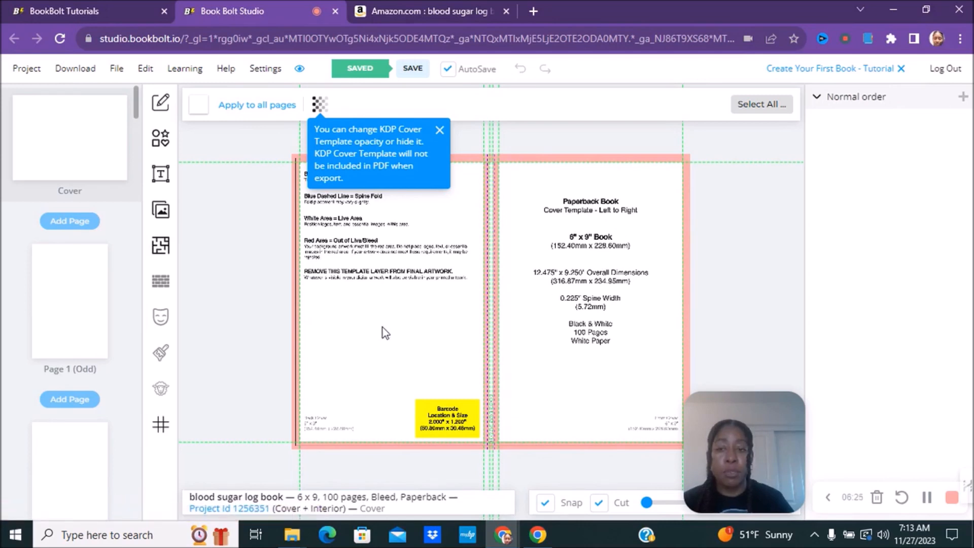
Step: Turn on Hide Cover Template to remove the KDP guide, then go to Interior Page 1
left_click(320, 104)
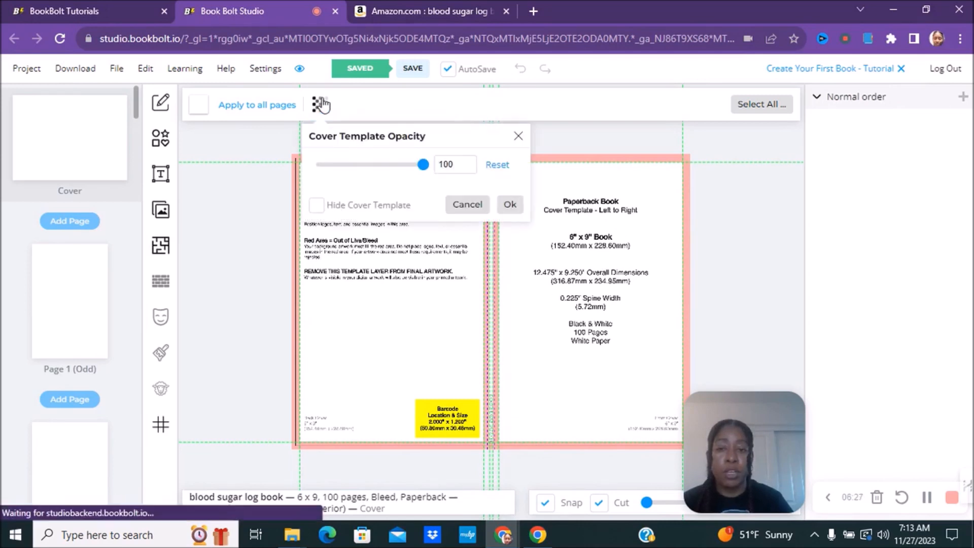
left_click(317, 205)
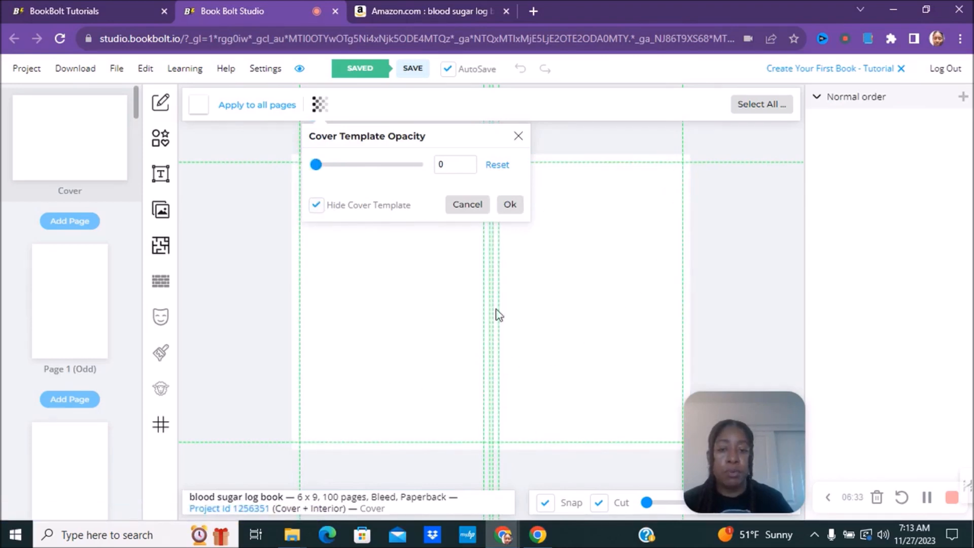
left_click(509, 205)
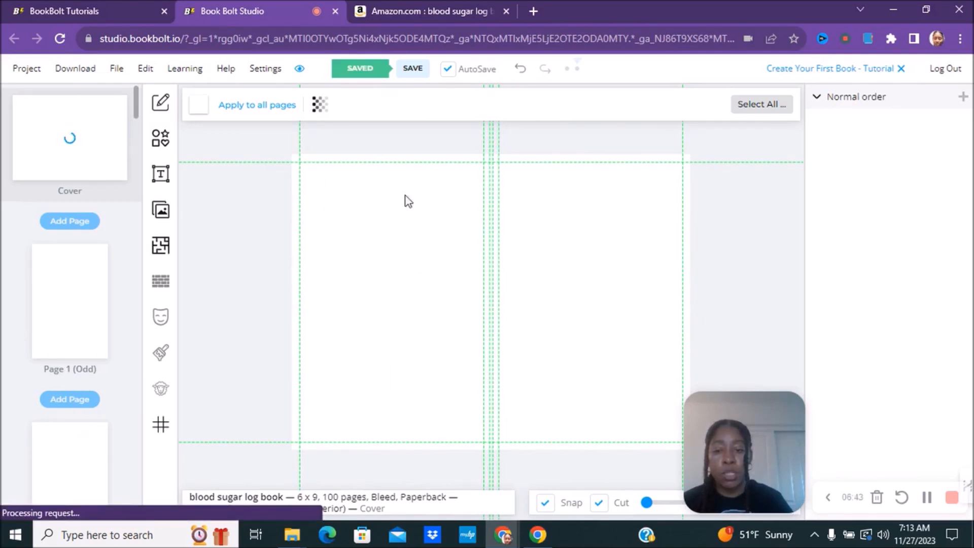
left_click(67, 307)
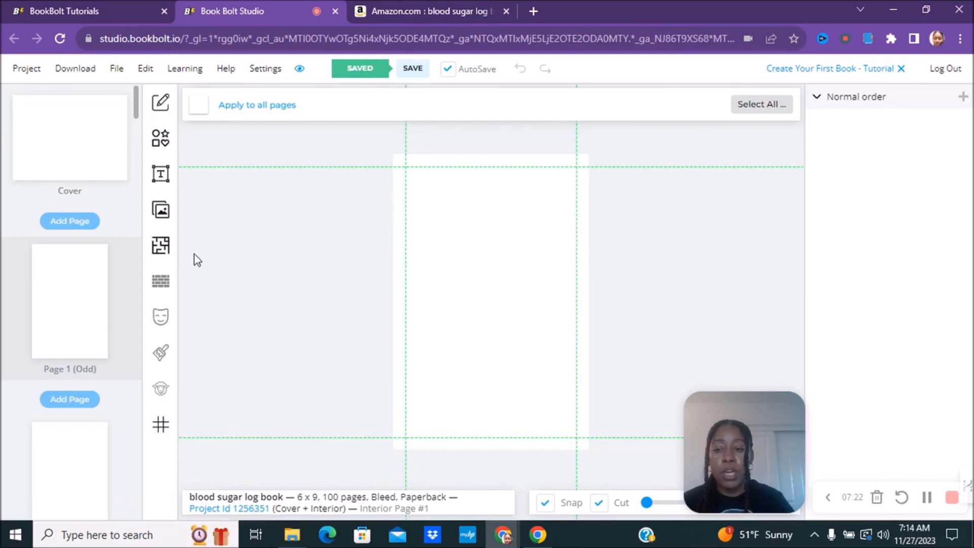
Step: Browse the Interior Templates Library, then search 'dia' to reveal the Weekly Diabetes Record template
left_click(158, 255)
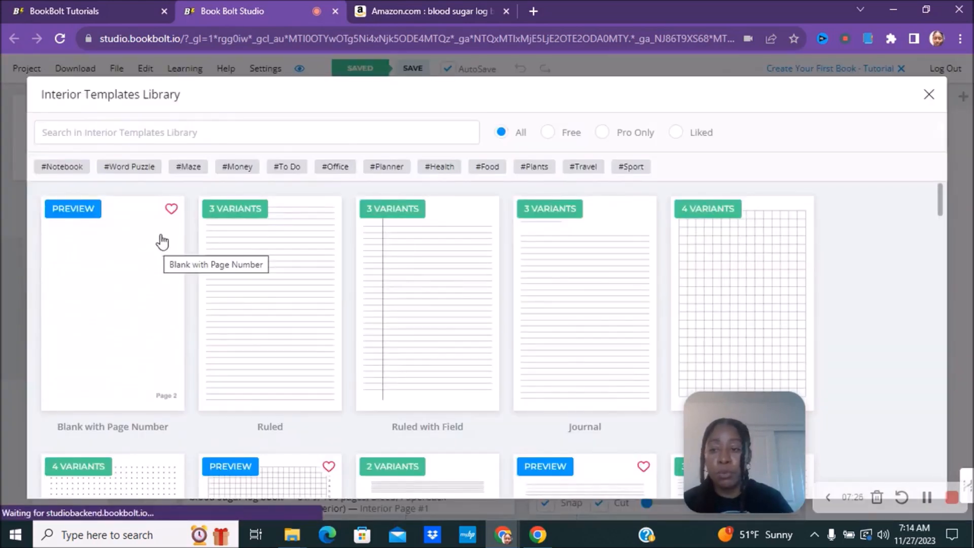
scroll(861, 204, "down", 2)
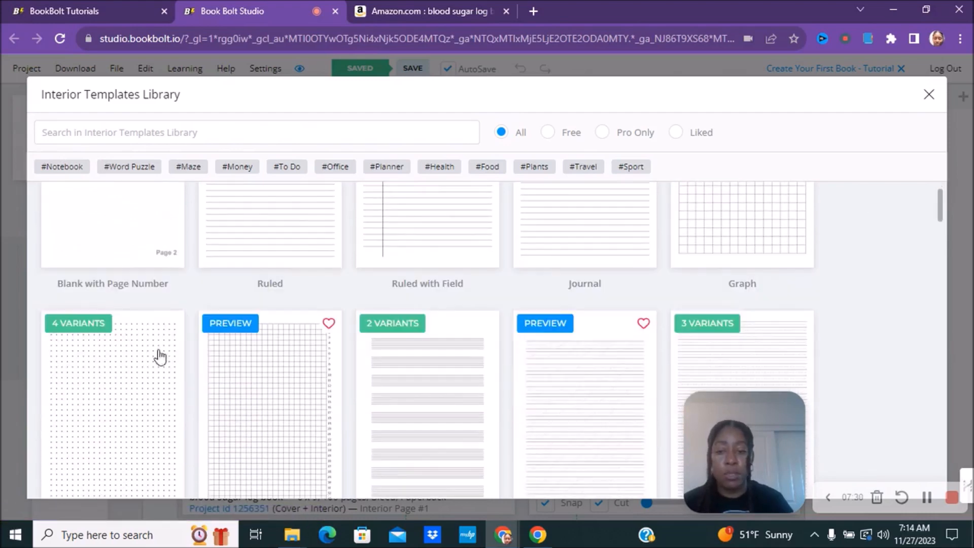
scroll(95, 360, "down", 6)
scroll(94, 360, "down", 7)
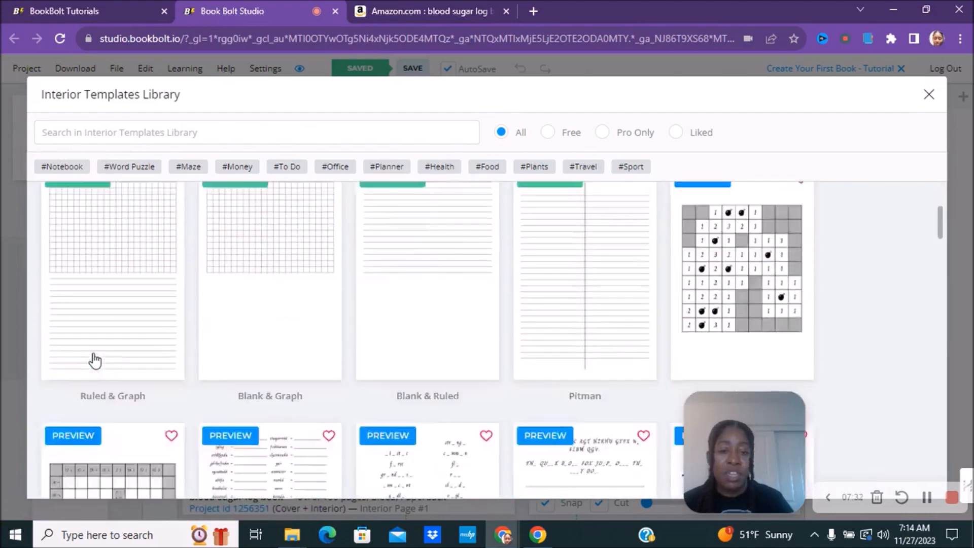
scroll(386, 355, "down", 15)
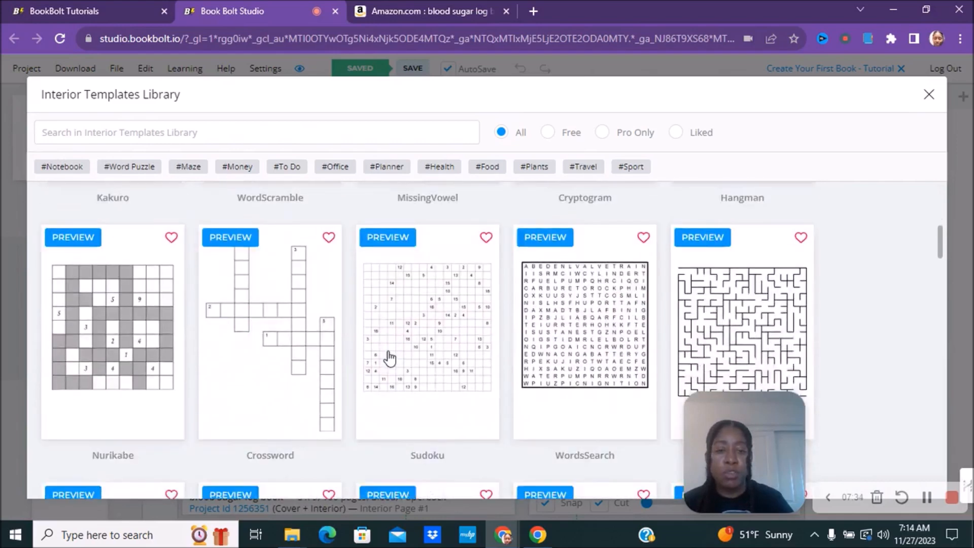
scroll(386, 358, "down", 8)
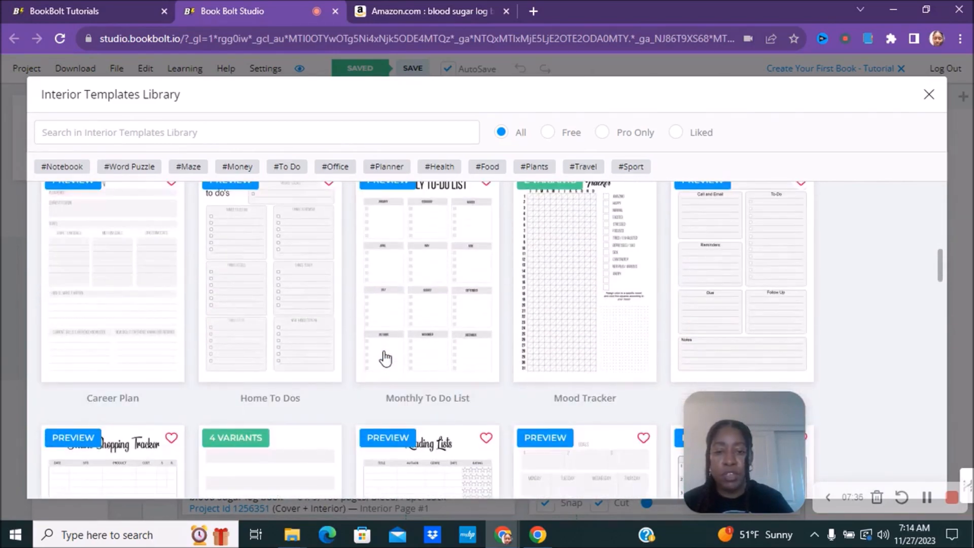
scroll(386, 357, "down", 6)
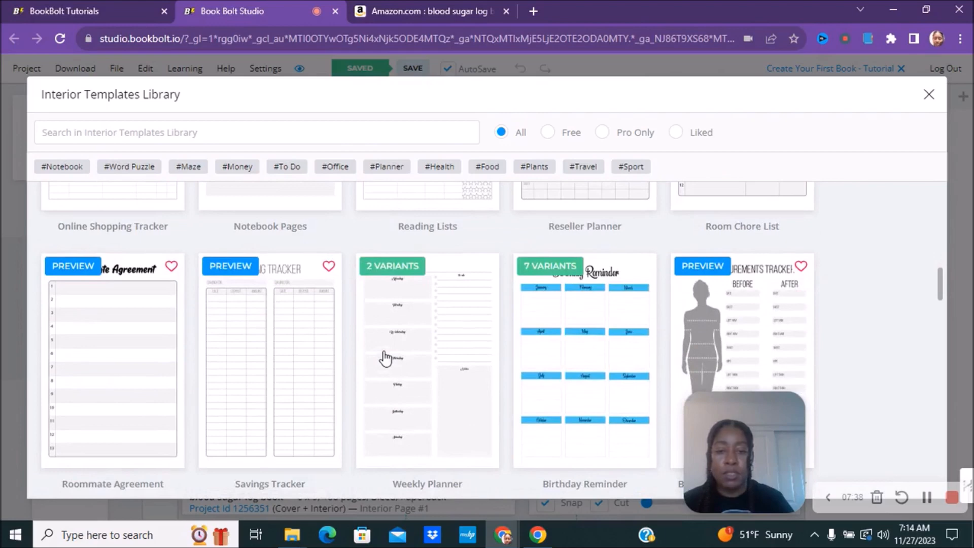
scroll(385, 358, "down", 10)
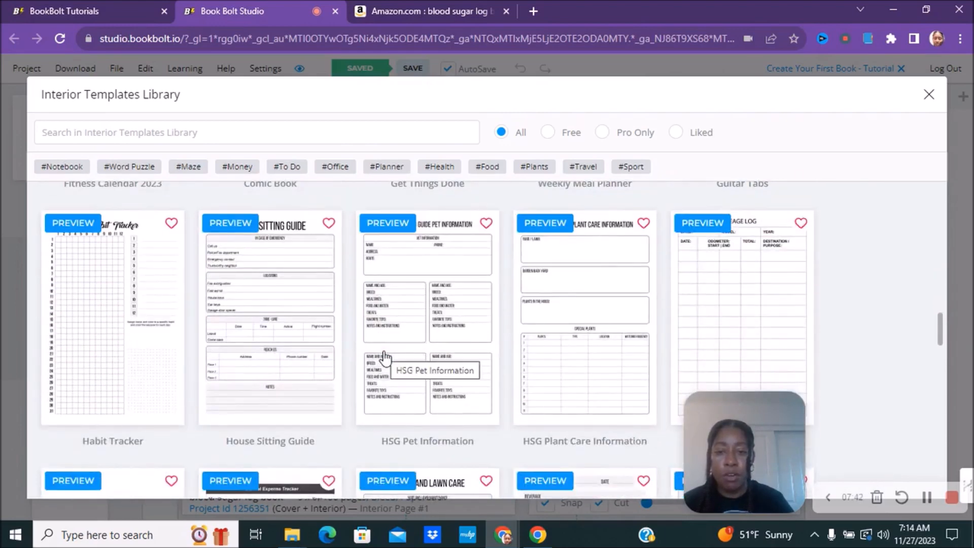
scroll(385, 358, "down", 4)
scroll(385, 358, "up", 20)
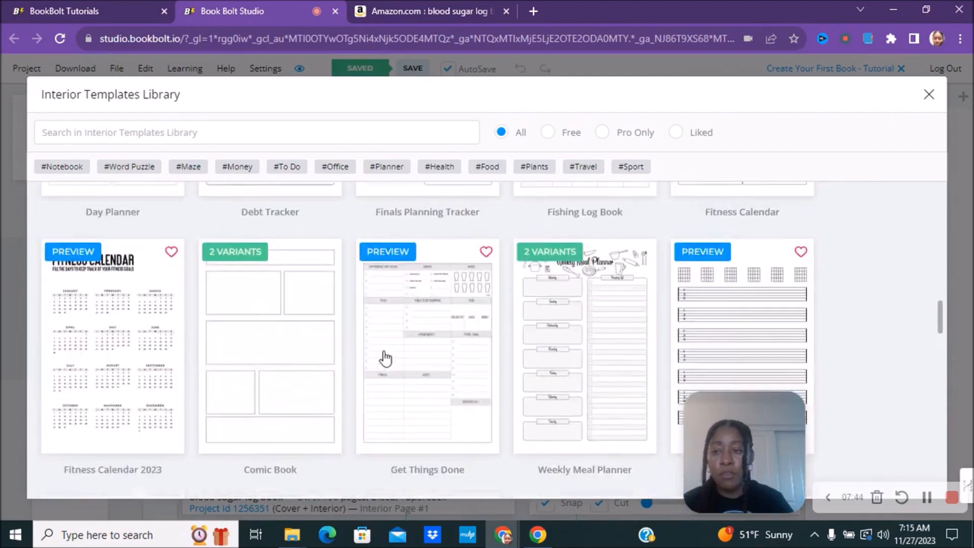
scroll(355, 296, "up", 20)
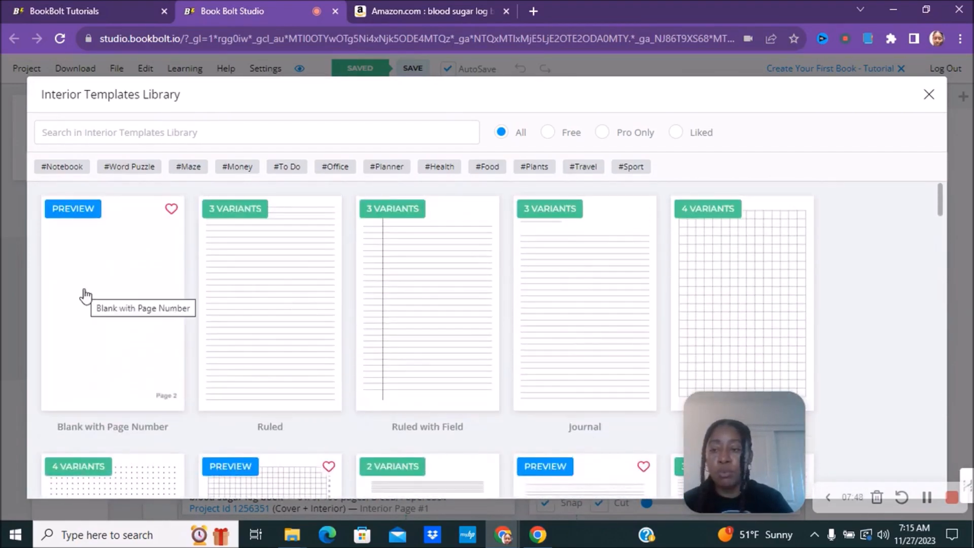
left_click(378, 135)
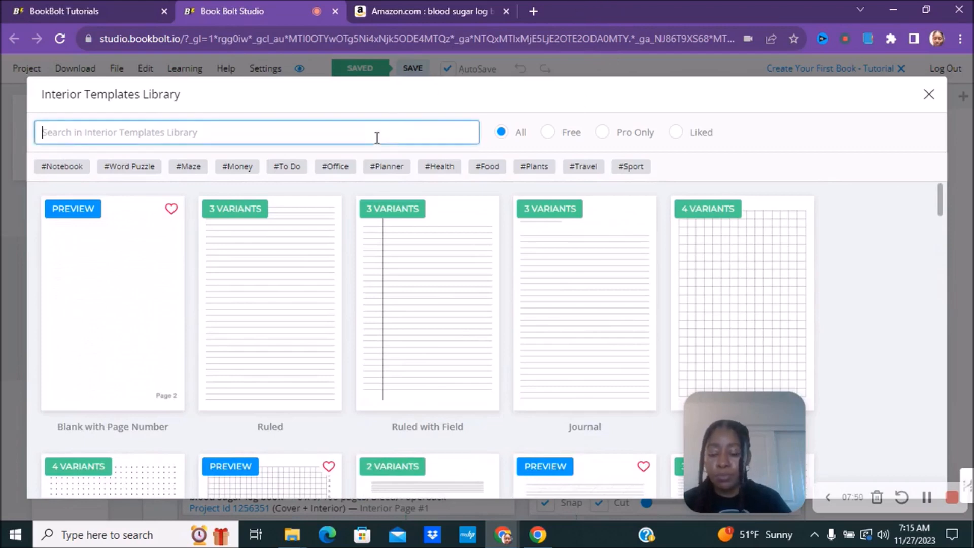
type("dia")
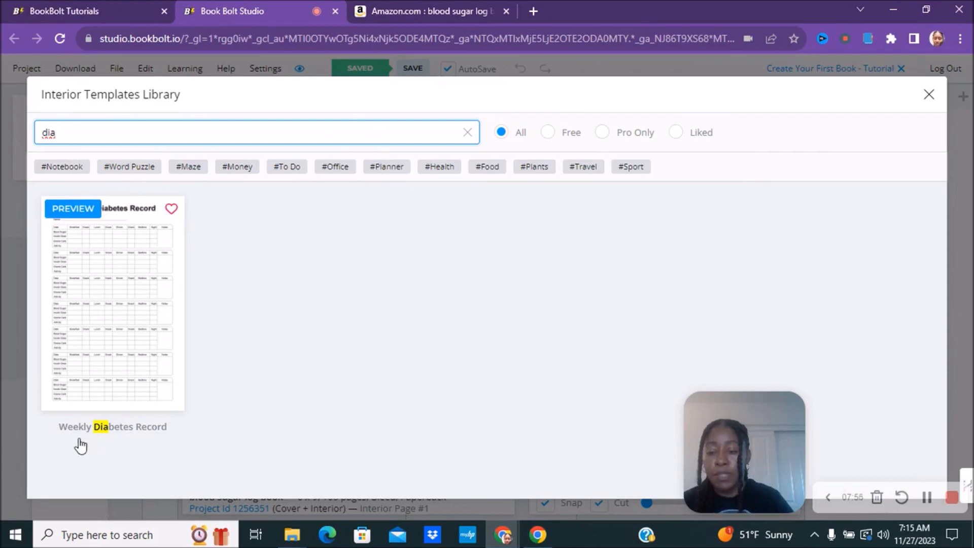
Step: Apply Weekly Diabetes Record to all pages except the cover and continue to its options
left_click(103, 303)
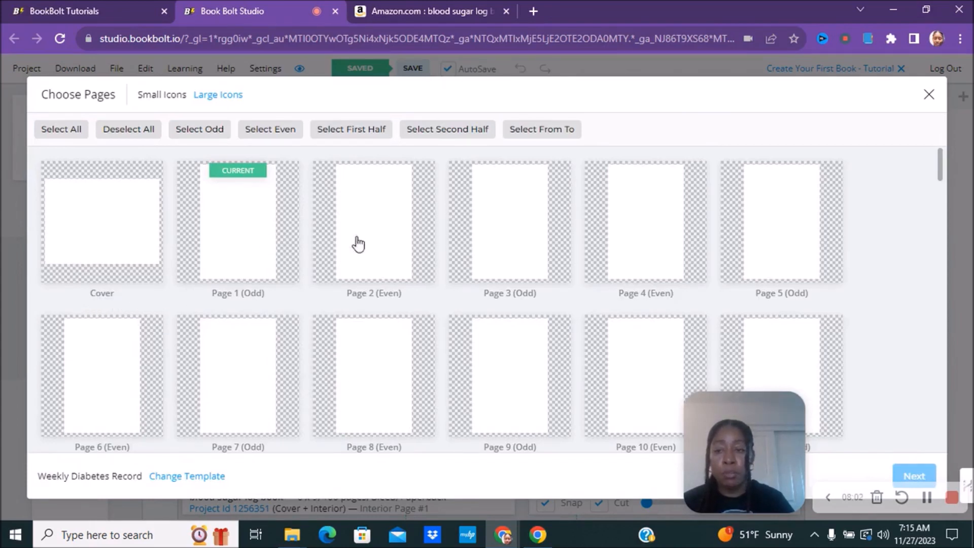
left_click(48, 133)
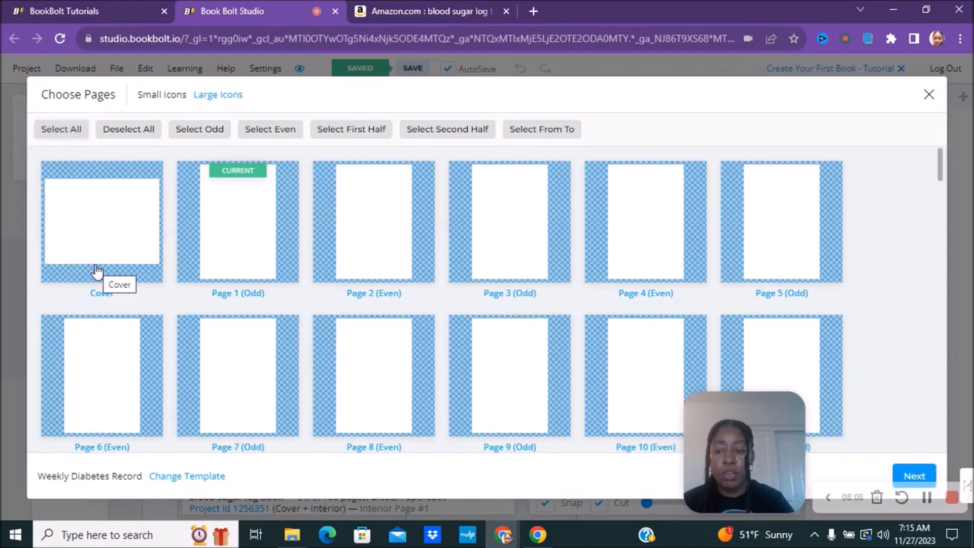
left_click(58, 278)
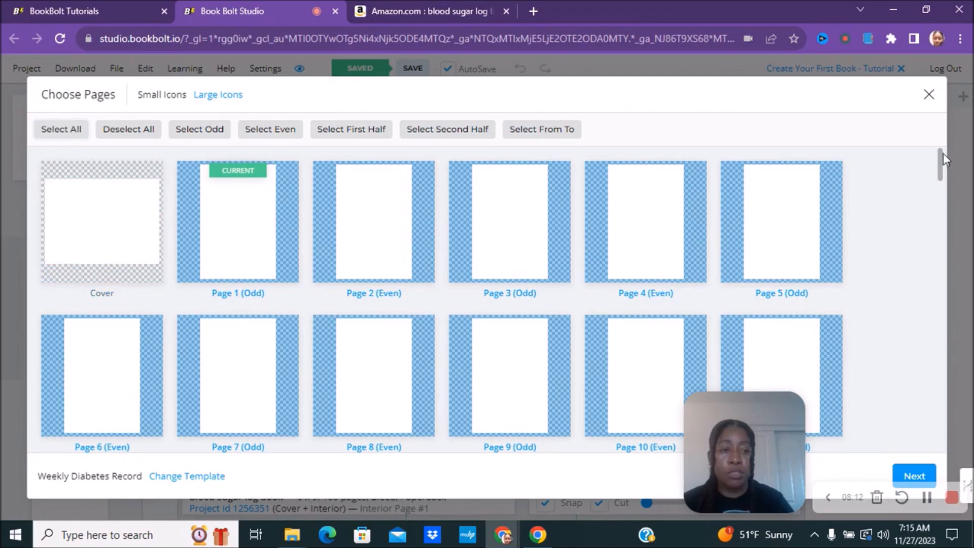
left_click_drag(945, 161, 957, 459)
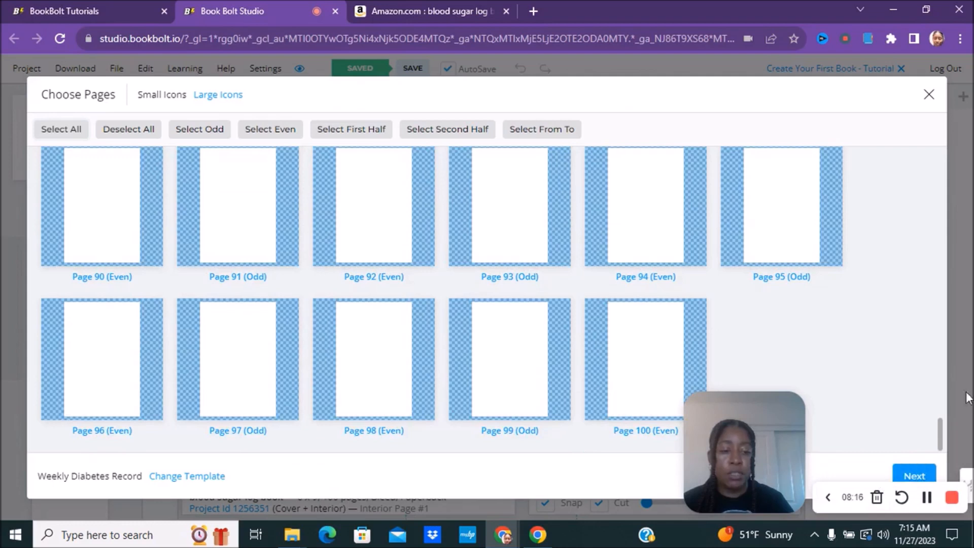
left_click(933, 476)
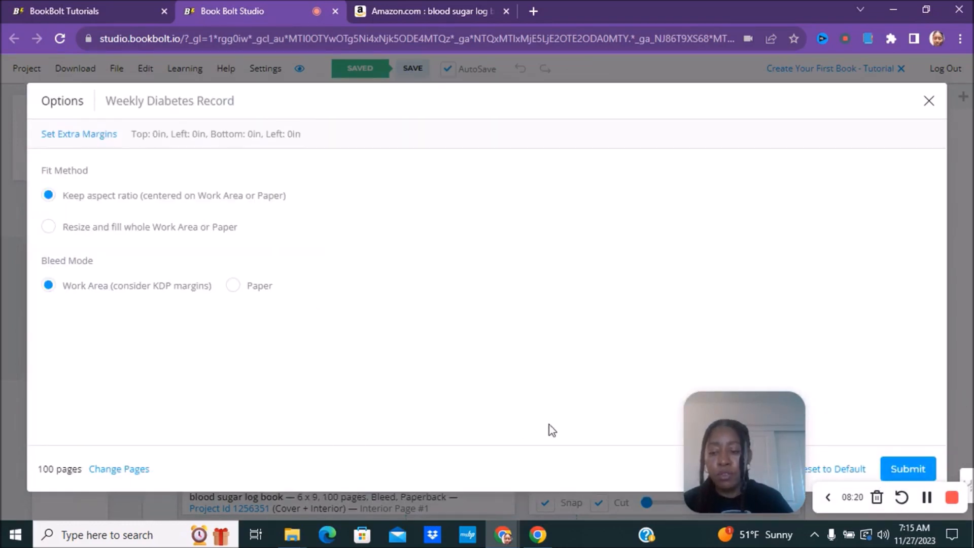
Step: Submit the Weekly Diabetes Record template, zoom to inspect the log, then view Page 2
left_click(919, 469)
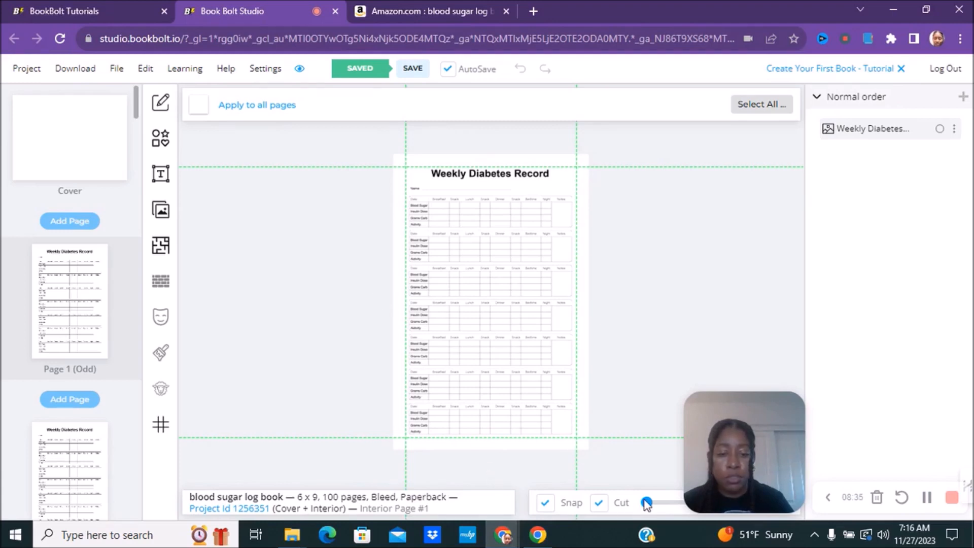
mouse_move(645, 500)
left_mouse_down()
mouse_move(671, 491)
mouse_move(663, 502)
left_mouse_up()
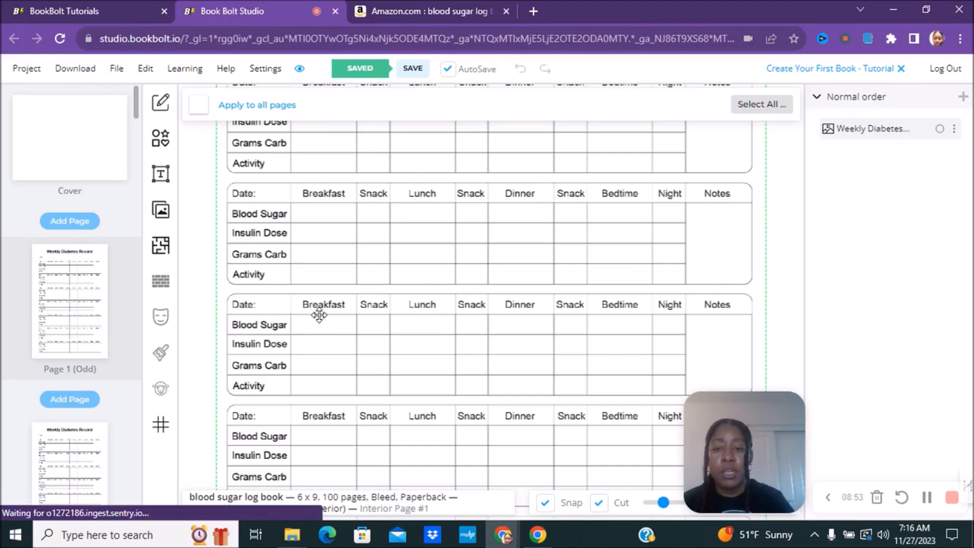
scroll(319, 315, "down", 2)
scroll(319, 315, "down", 2)
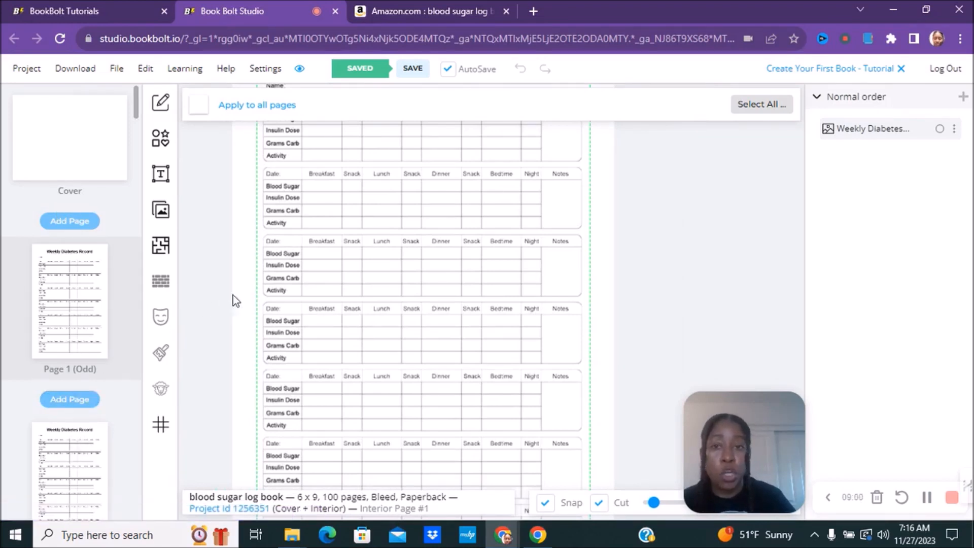
left_click(59, 491)
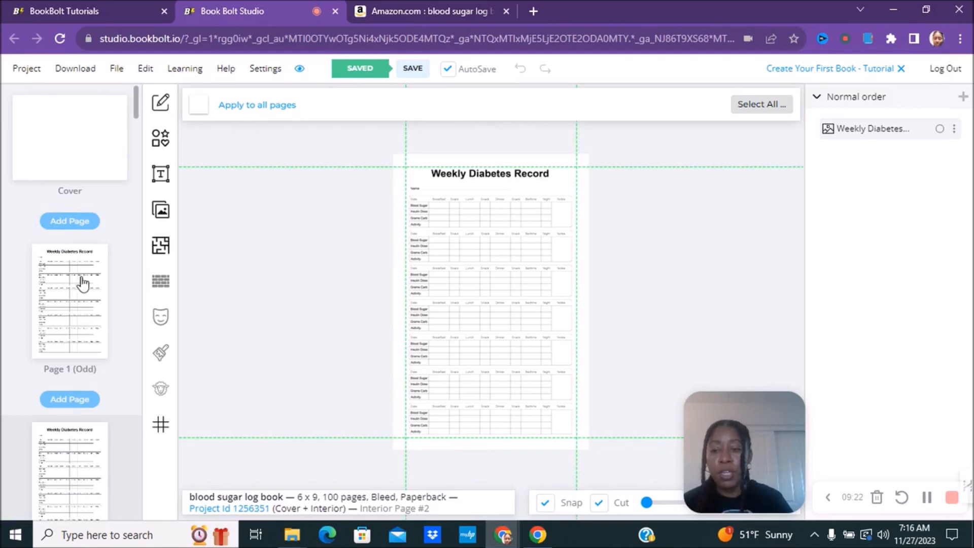
Step: Reopen the template library filtered to #Notebook and clear the old 'dia' search
left_click(160, 254)
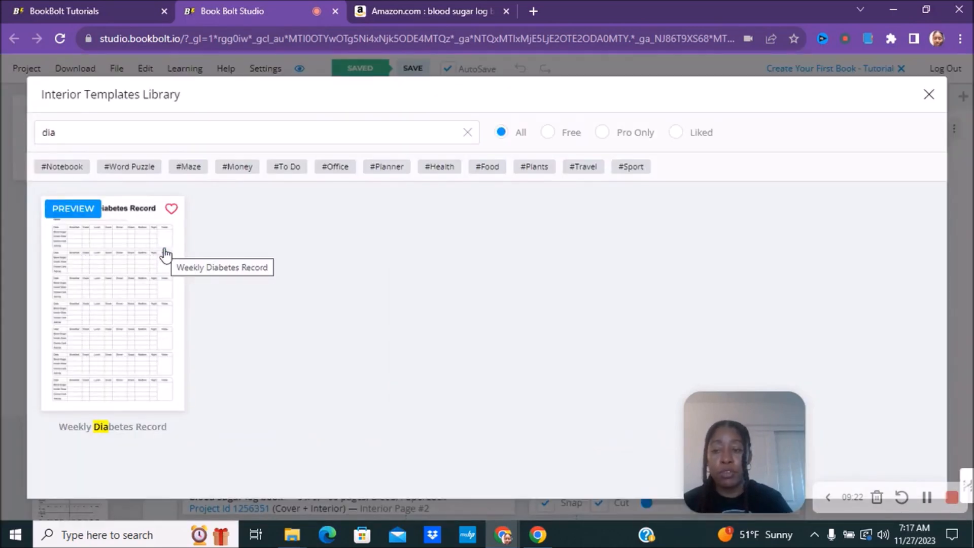
left_click(60, 167)
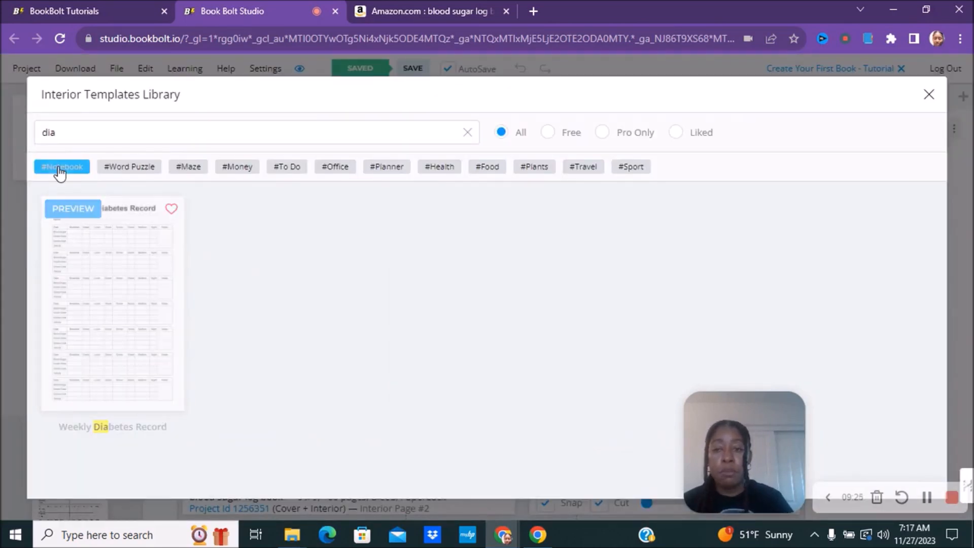
left_click(68, 131)
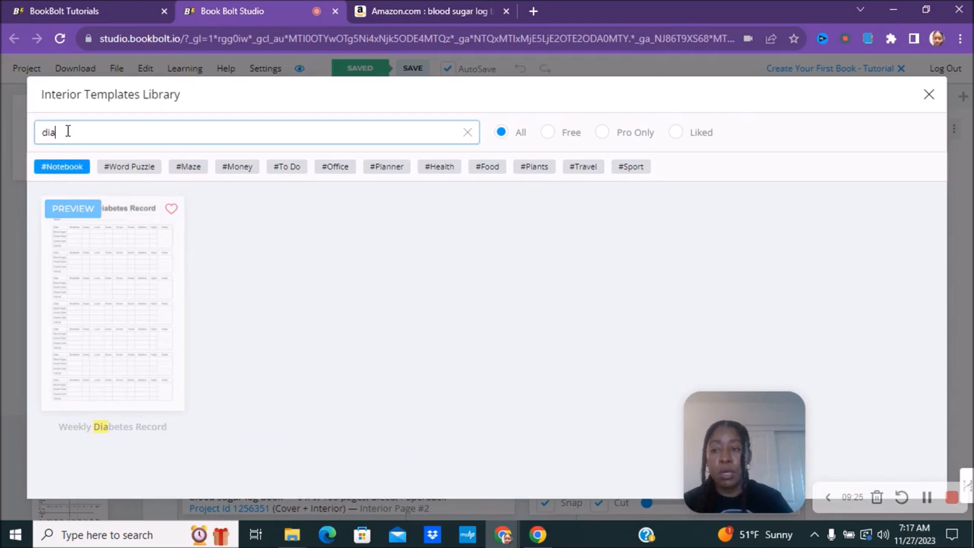
key("BackSpace")
key("BackSpace")
key("BackSpace")
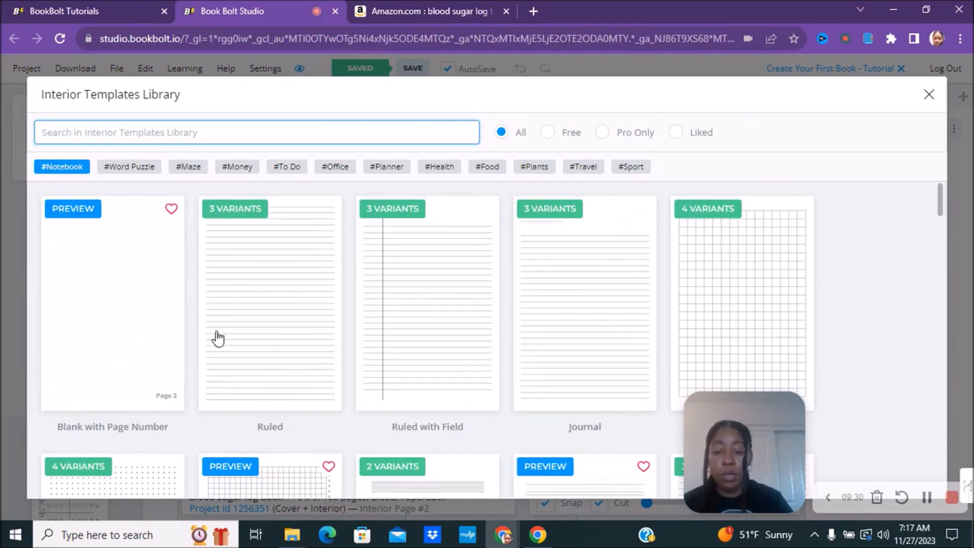
Step: Scroll the notebook templates and open the Journal card's Narrow, College and Wide variants
scroll(438, 363, "down", 1)
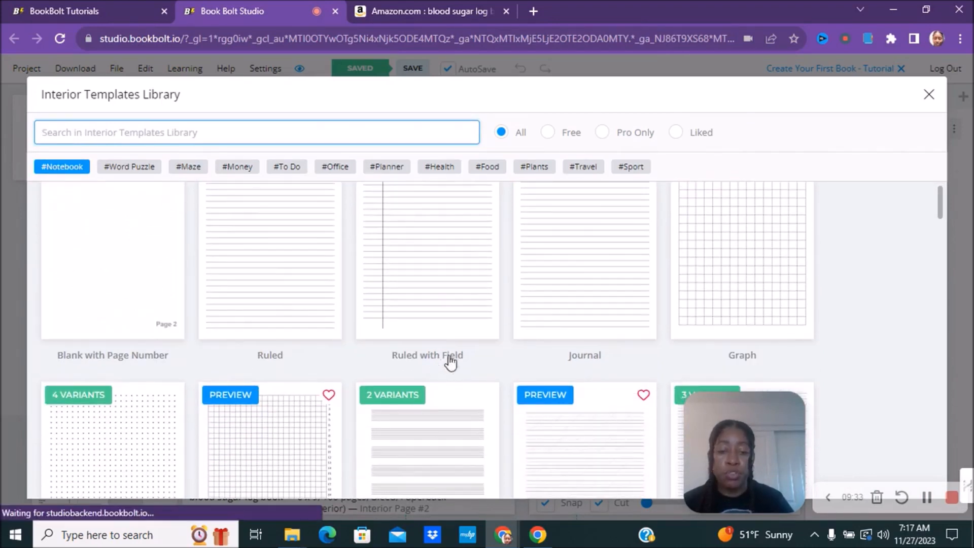
scroll(685, 259, "down", 1)
scroll(283, 446, "down", 2)
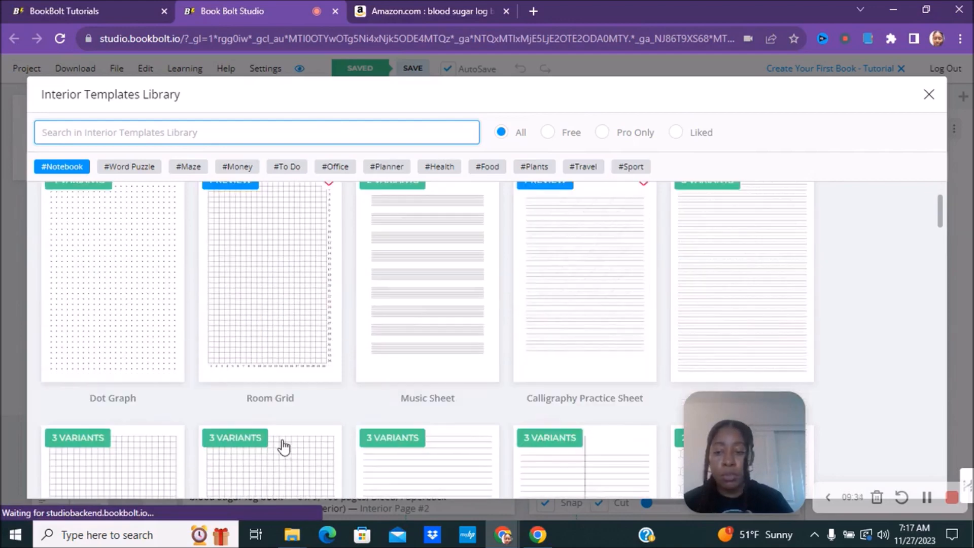
scroll(278, 446, "down", 2)
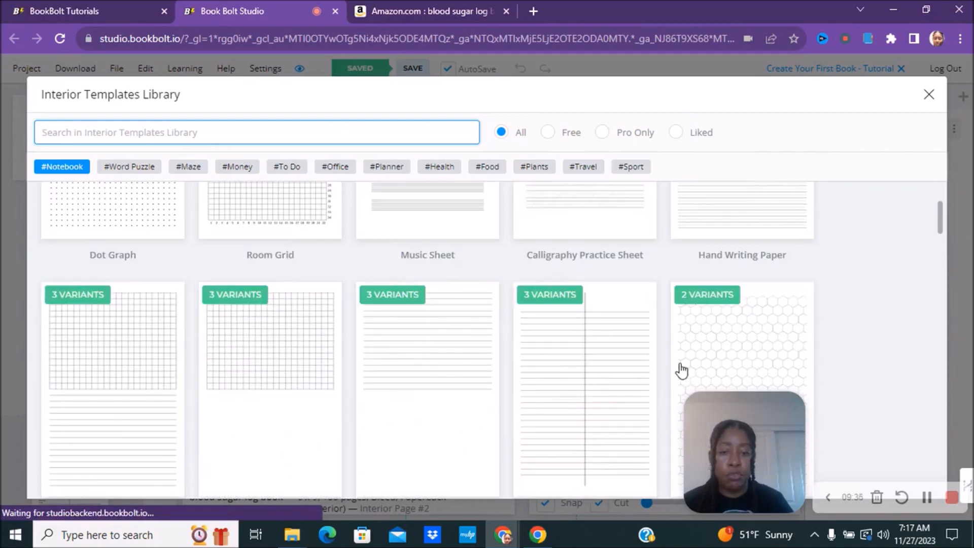
scroll(563, 291, "up", 2)
scroll(728, 365, "up", 2)
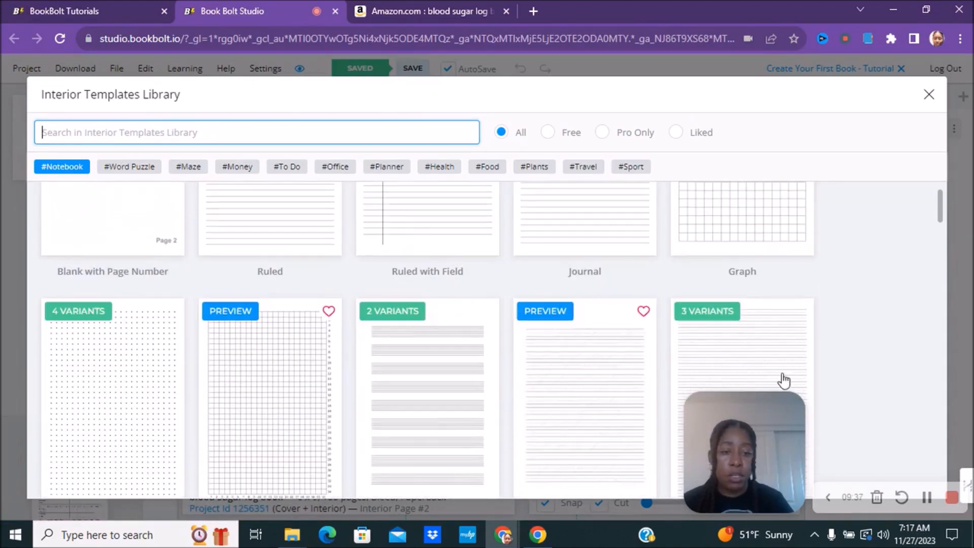
scroll(587, 323, "down", 3)
scroll(456, 309, "up", 1)
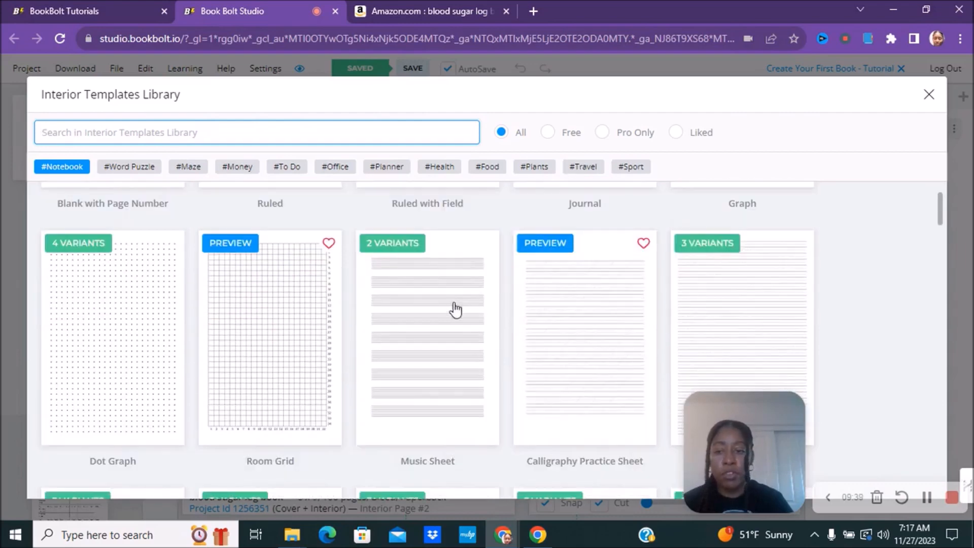
scroll(314, 399, "up", 3)
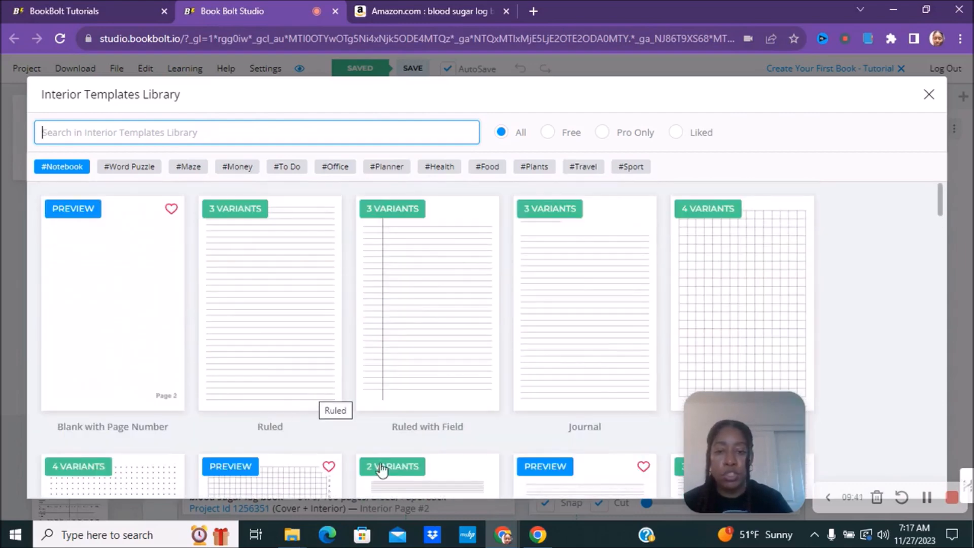
left_click(582, 261)
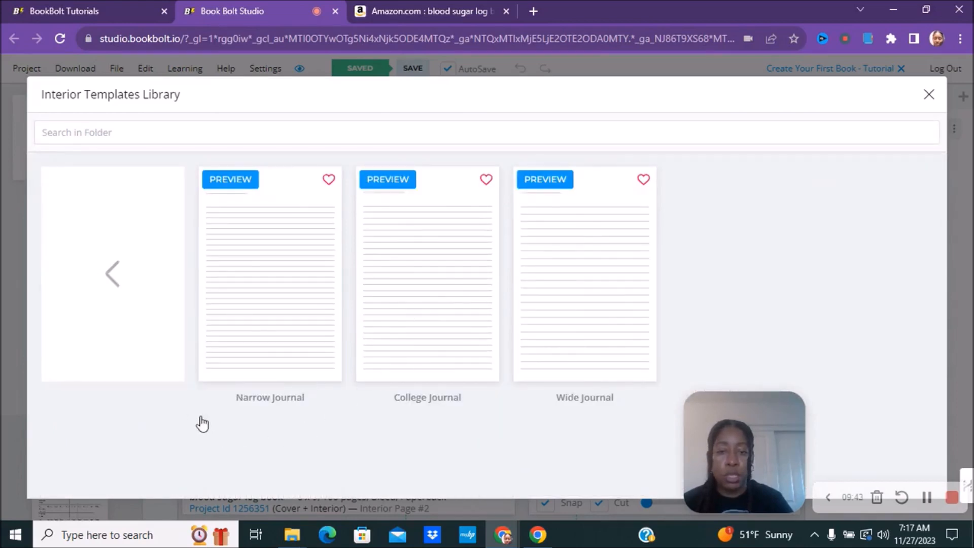
Step: Apply the Narrow Journal lined template with default options to all even-numbered pages
left_click(323, 268)
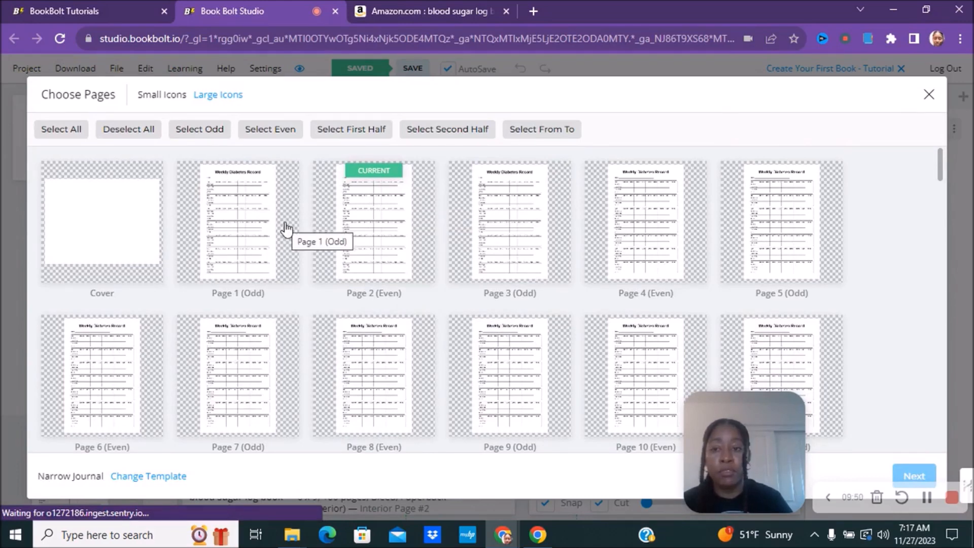
left_click(267, 131)
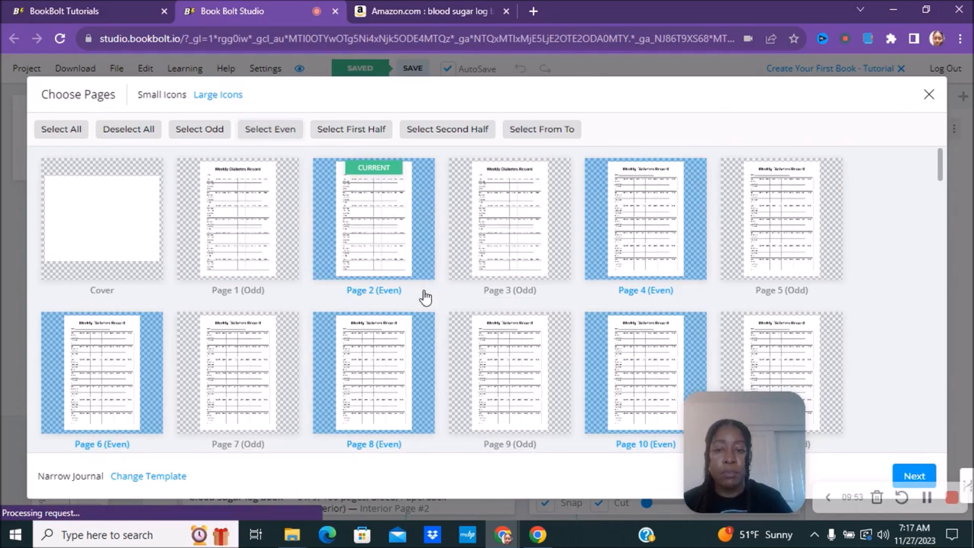
scroll(425, 297, "down", 2)
scroll(808, 398, "down", 6)
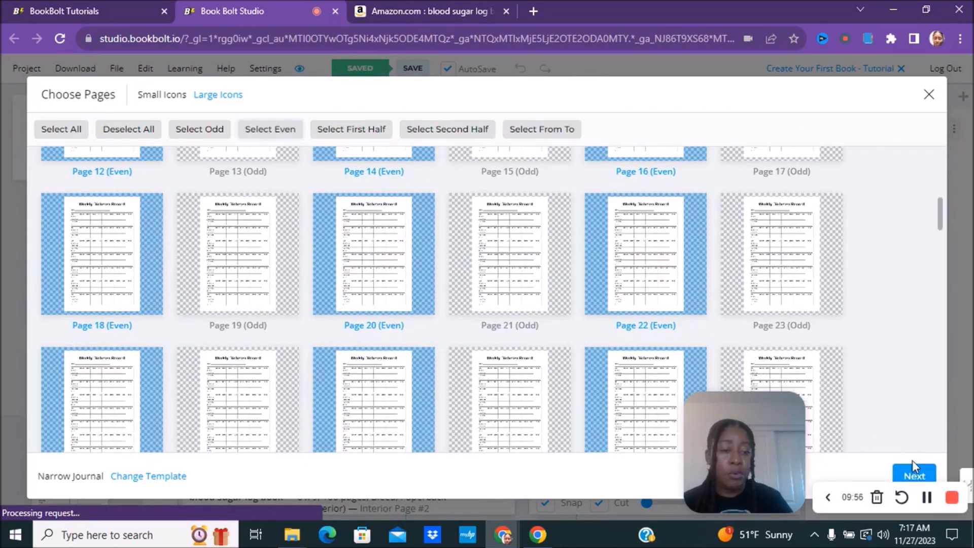
left_click(914, 479)
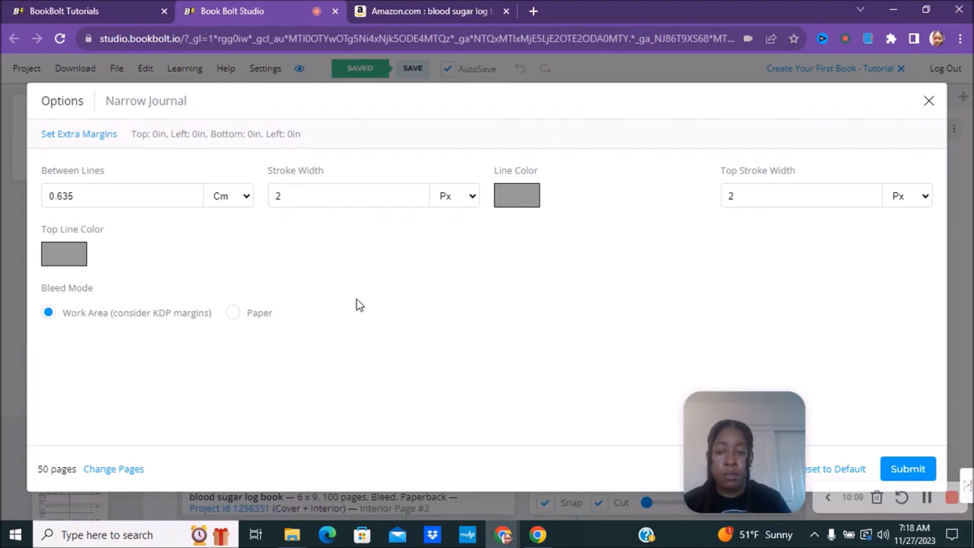
left_click(909, 478)
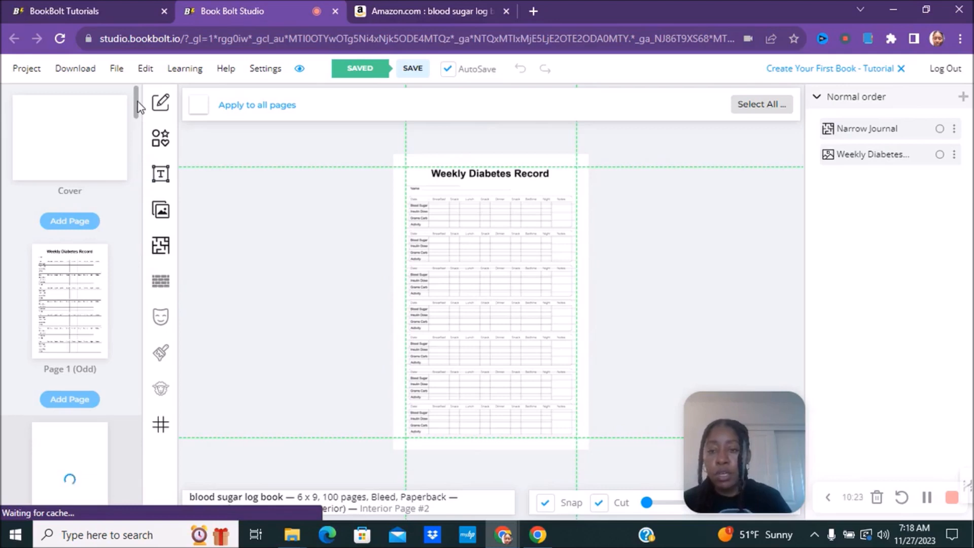
Step: Delete both the Narrow Journal lines and the Weekly Diabetes Record image from page 2
left_click_drag(137, 102, 138, 115)
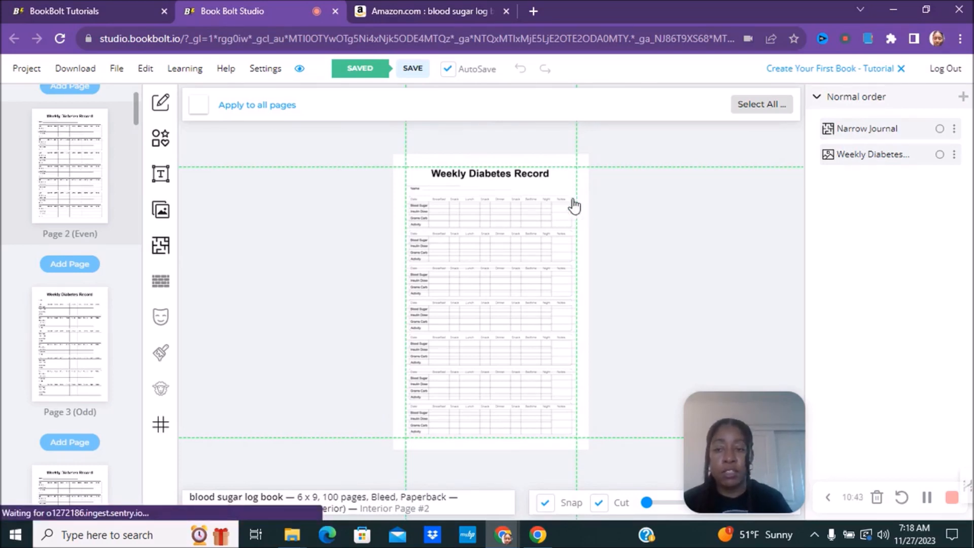
left_click(538, 218)
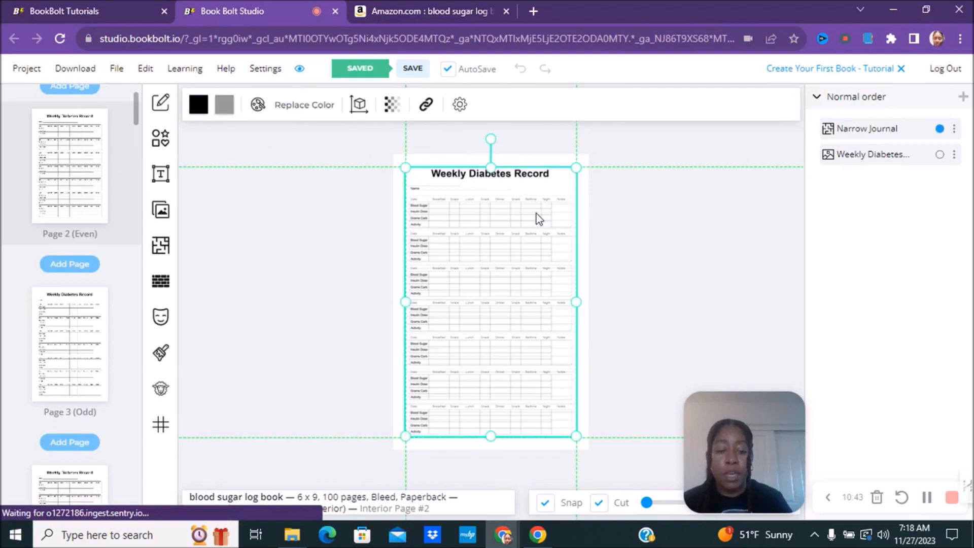
key("Delete")
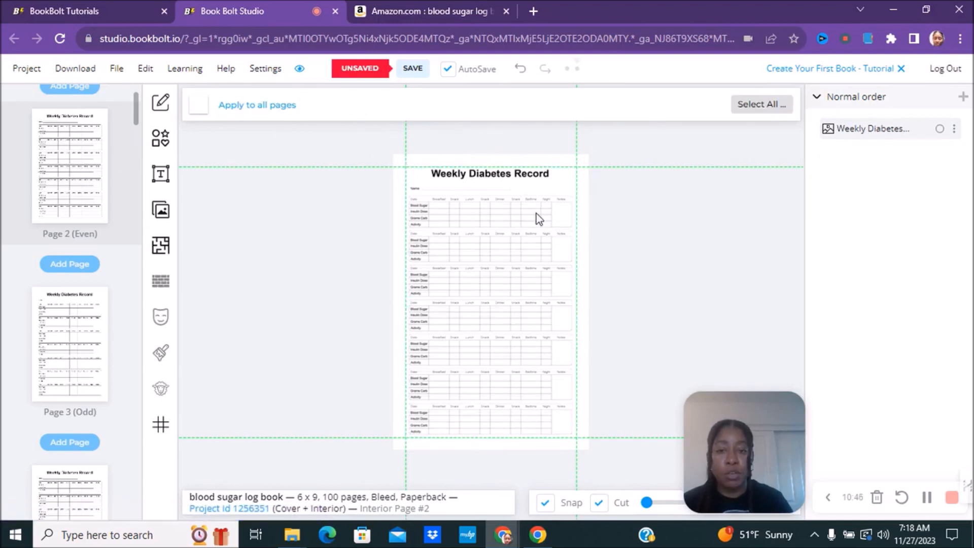
left_click(535, 212)
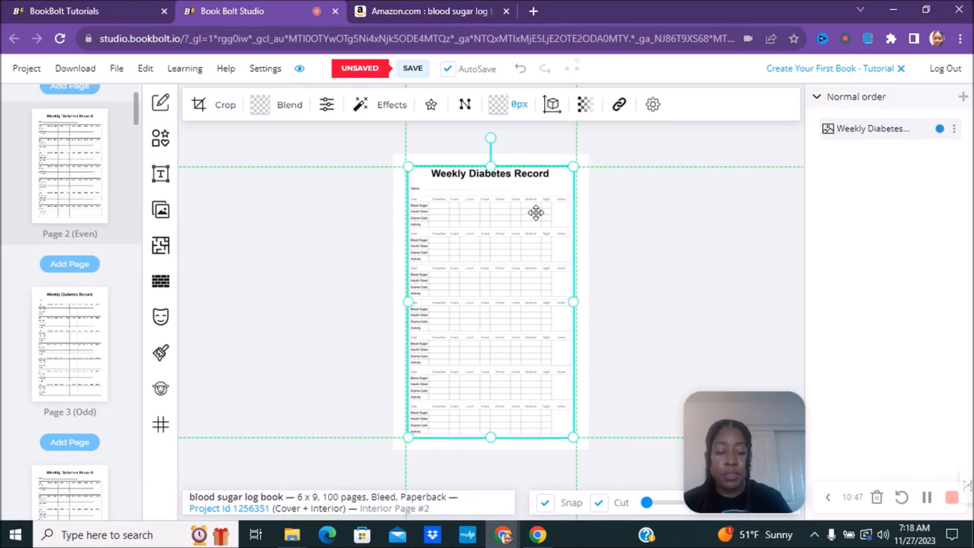
key("Delete")
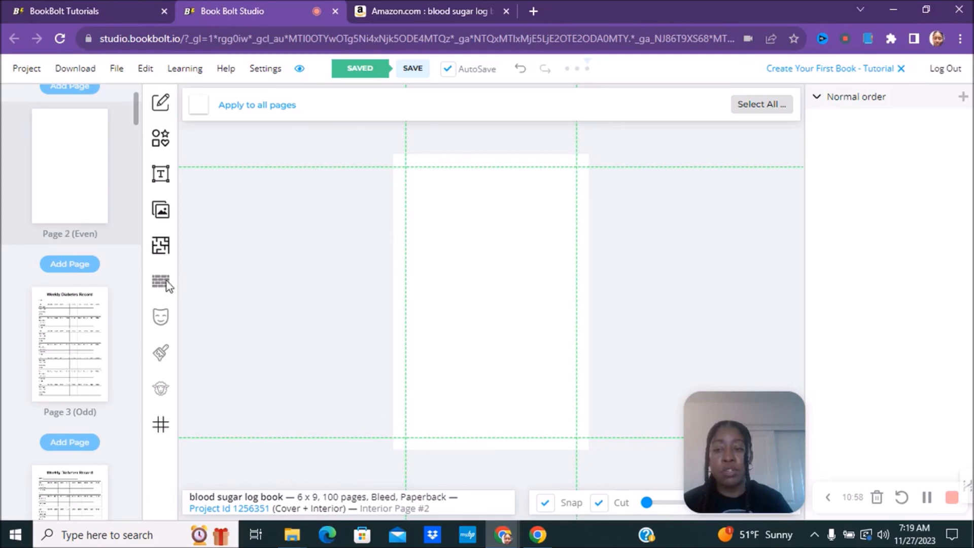
Step: Clone blank page 2 onto all even pages, confirming replacement of their content
right_click(59, 212)
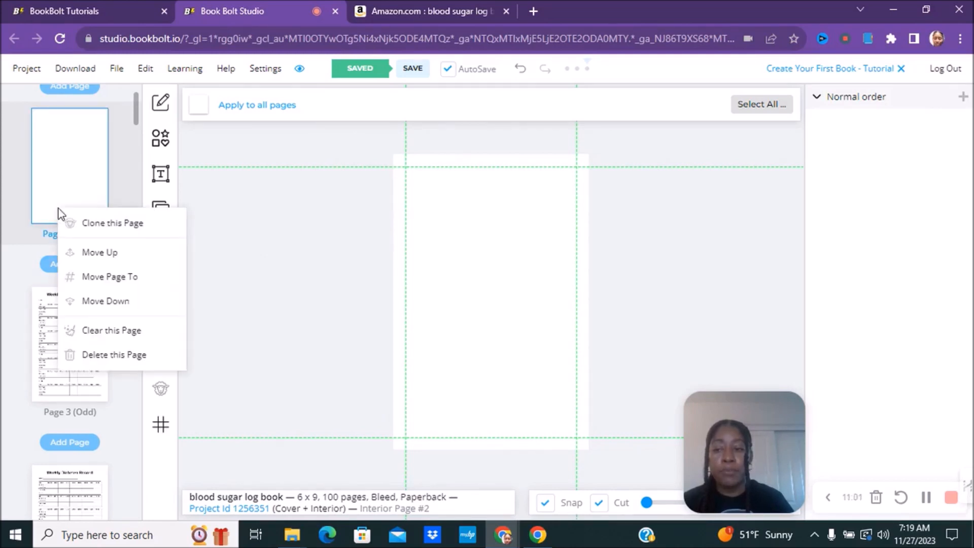
left_click(100, 228)
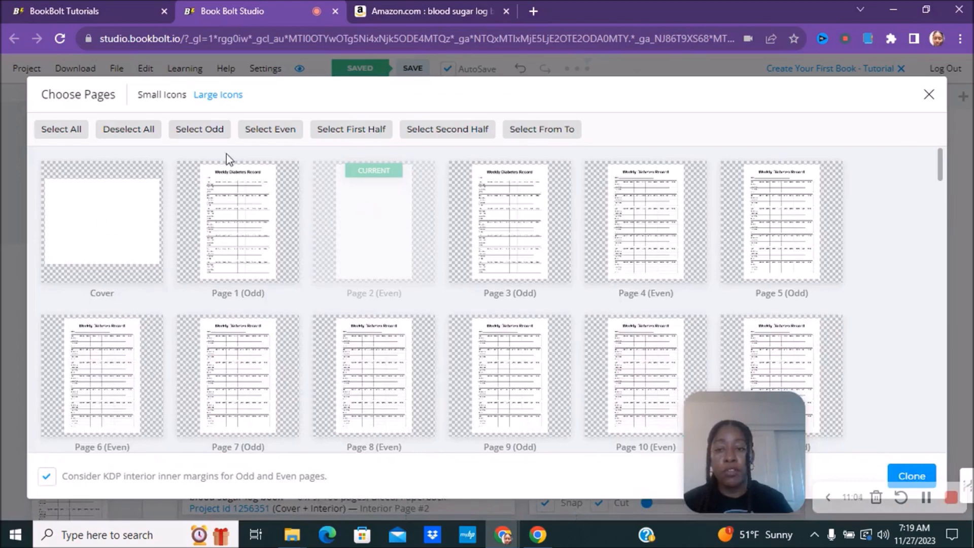
left_click(262, 131)
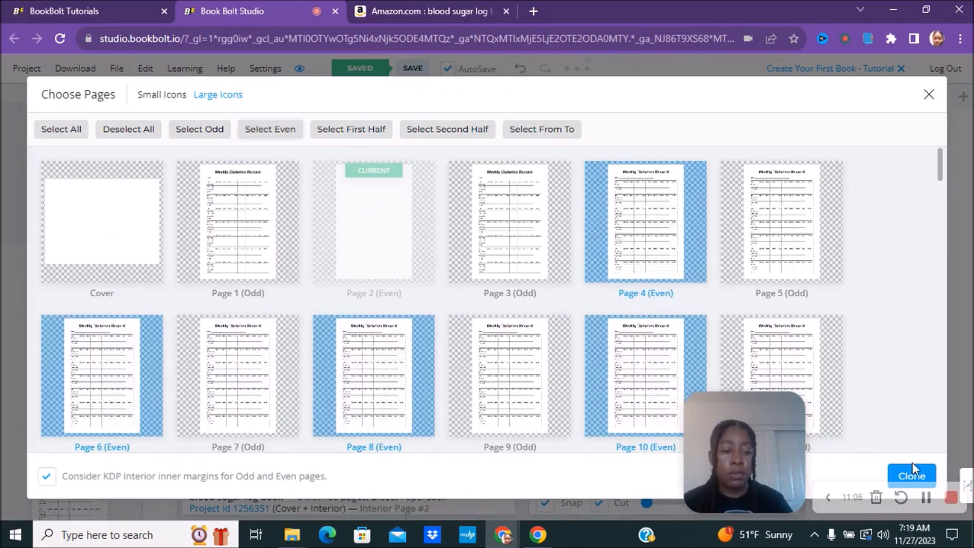
left_click(912, 476)
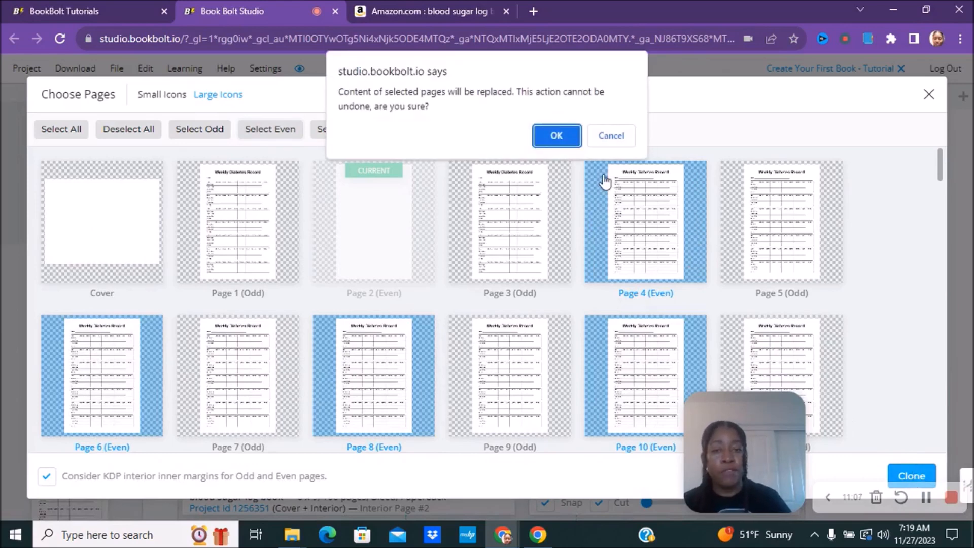
left_click(559, 139)
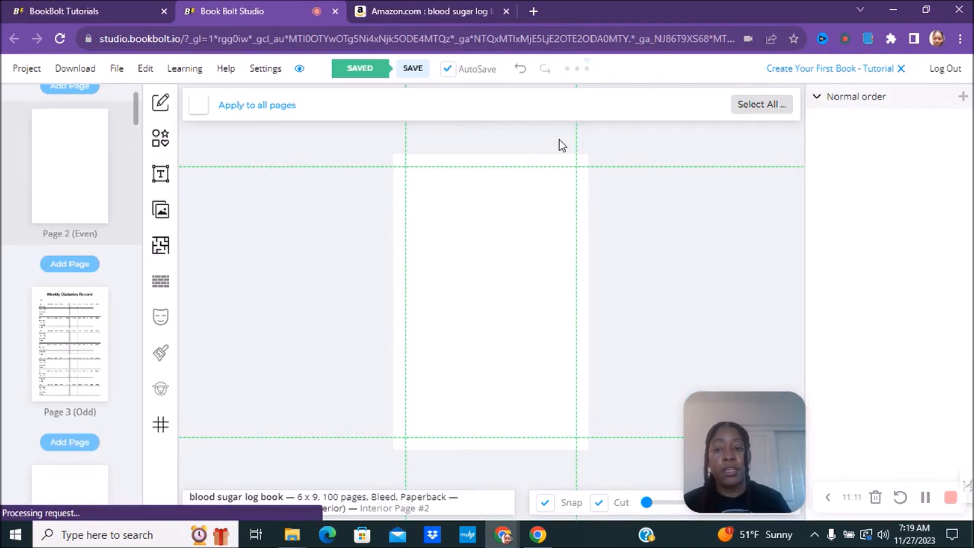
Step: Scroll the thumbnails to confirm the even pages are blank, then open the Interior Templates library
left_click_drag(135, 116, 137, 126)
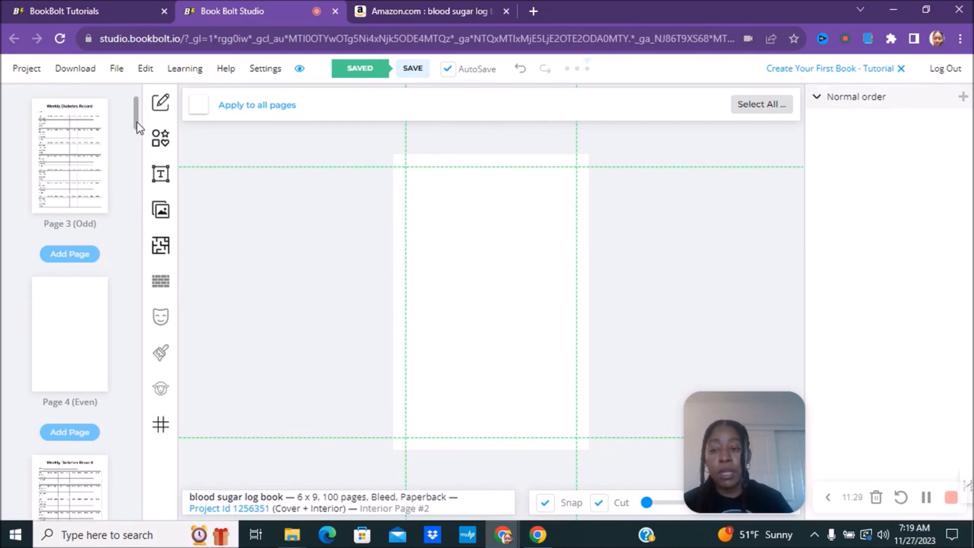
scroll(136, 123, "up", 10)
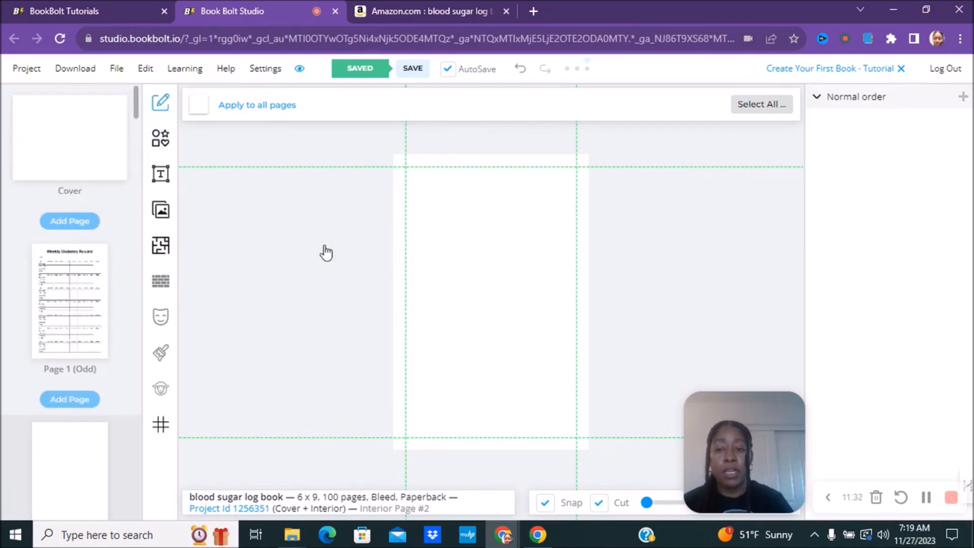
left_click(162, 248)
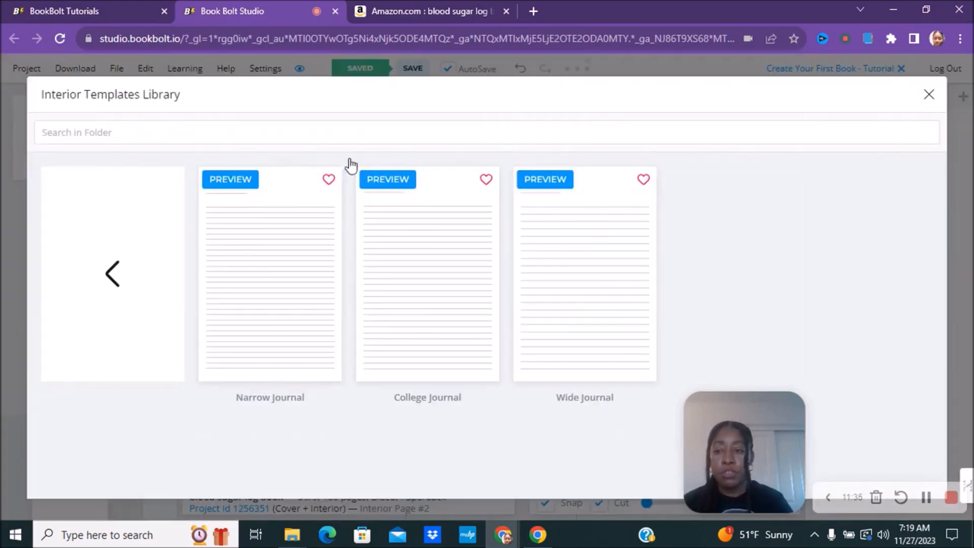
Step: Apply the Narrow Journal template (0.635 cm lines) with default options to all 50 even pages
left_click(277, 244)
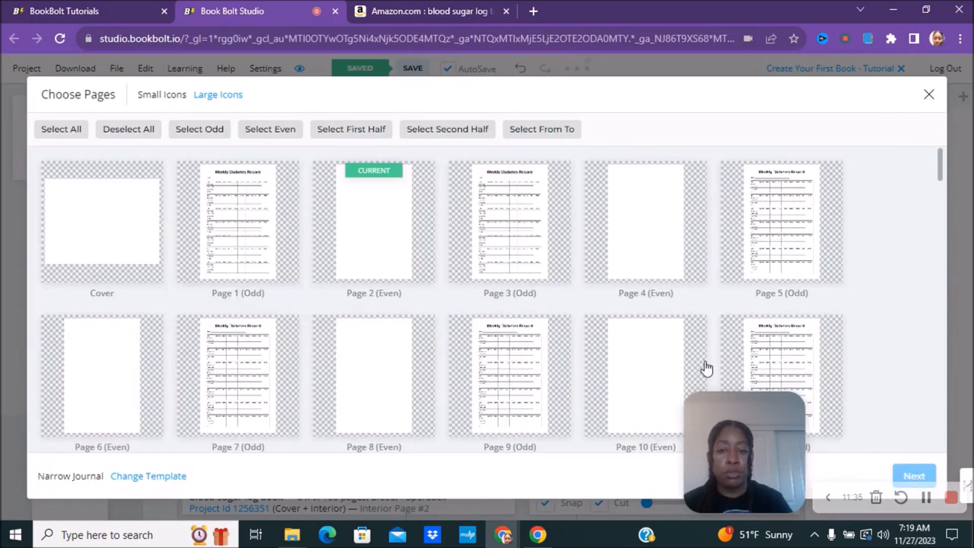
left_click(272, 130)
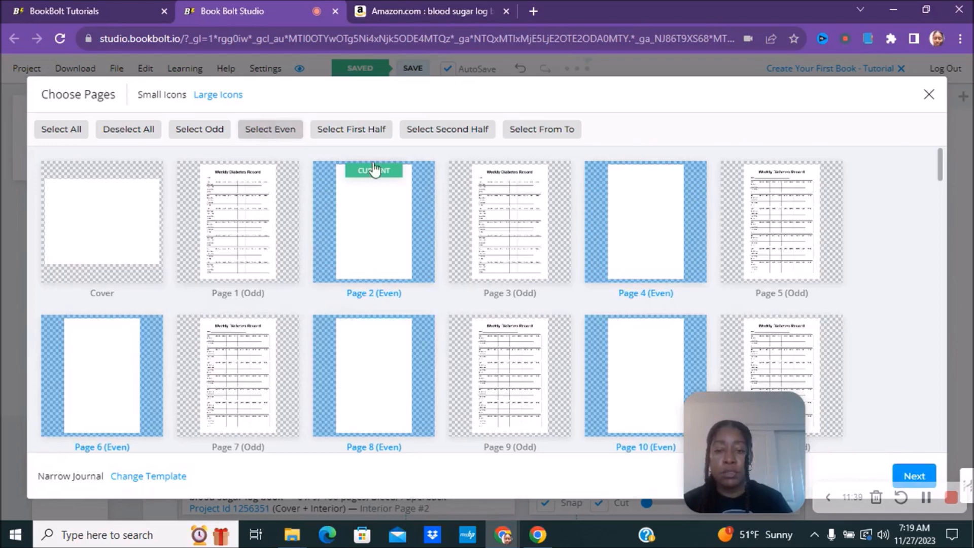
left_click(901, 473)
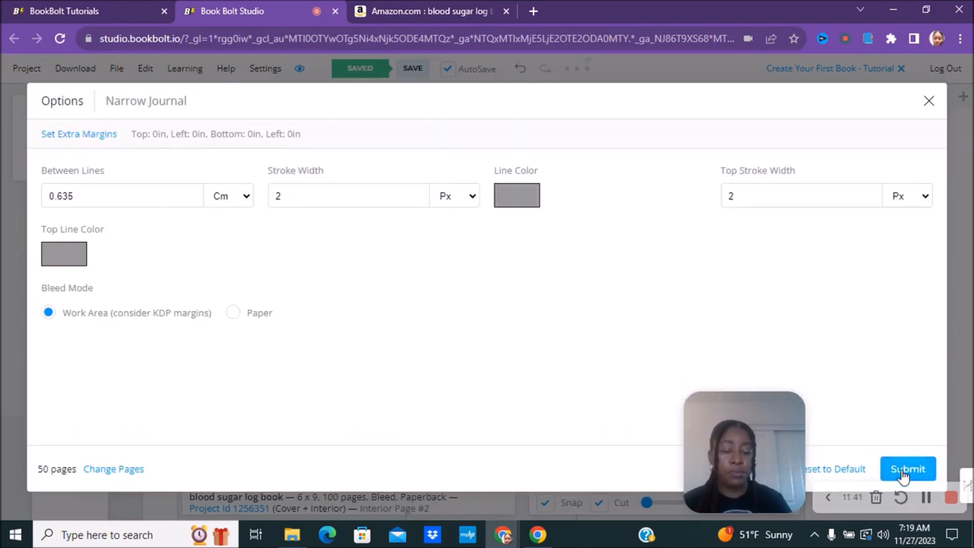
left_click(902, 472)
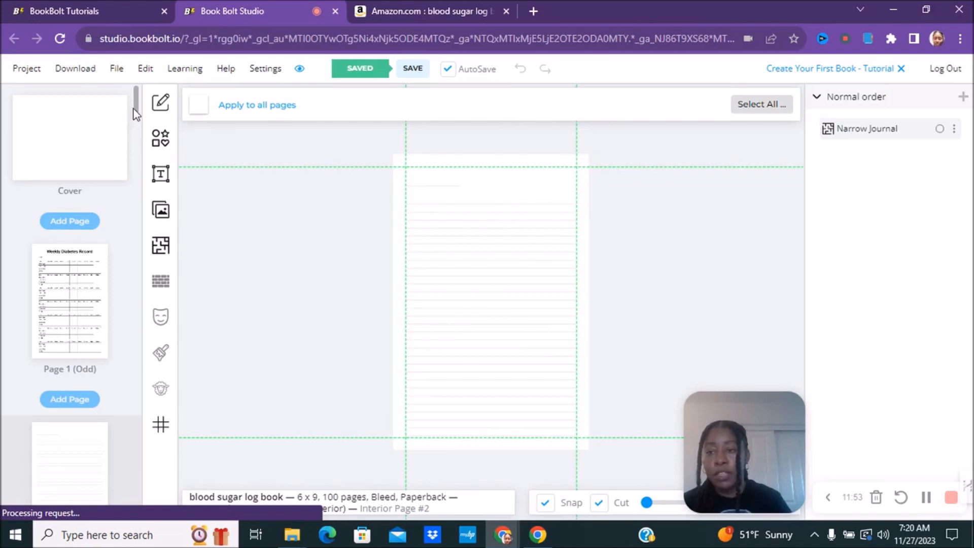
Step: Scroll the page panel to the top and select the Page 1 thumbnail
left_click_drag(134, 112, 138, 123)
left_click_drag(152, 85, 153, 86)
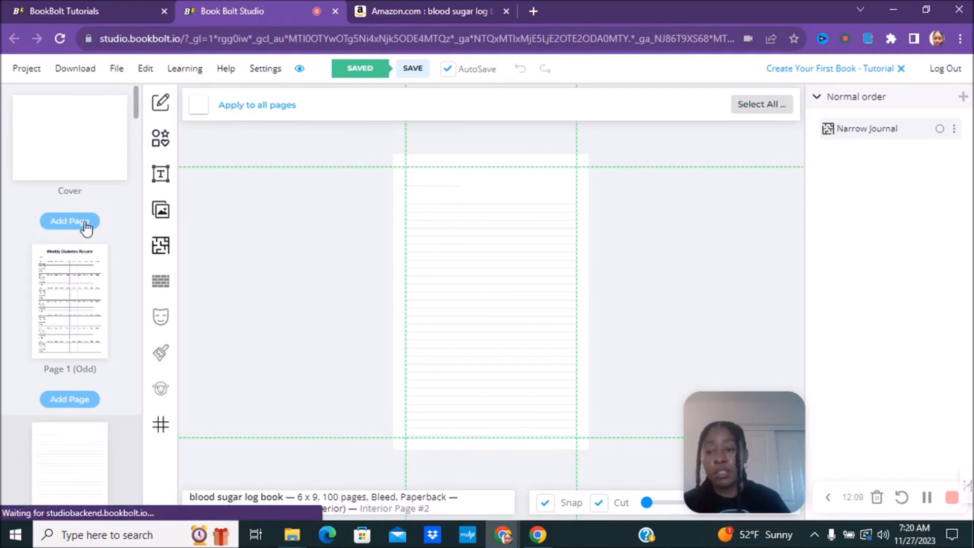
left_click(47, 278)
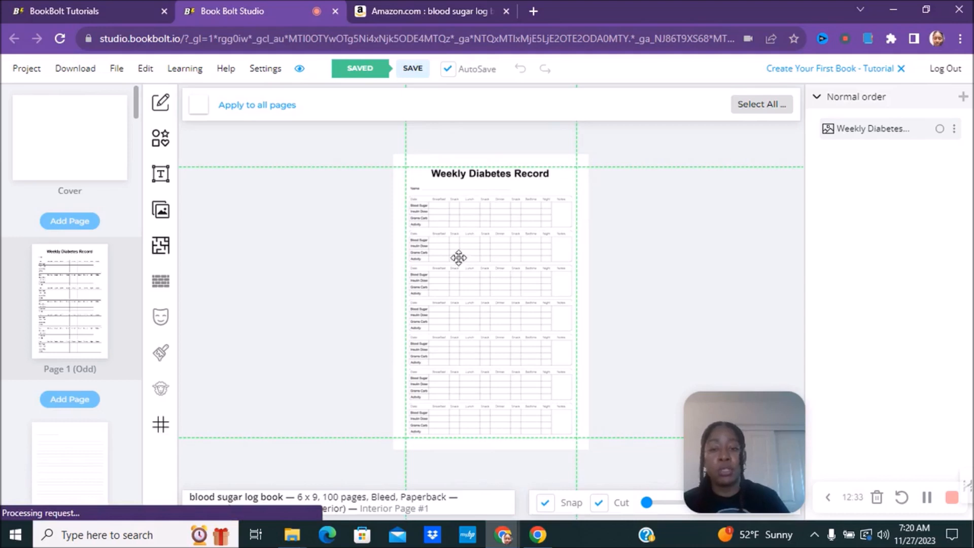
Step: Open the image library's Pixabay free stock images tab
left_click(161, 139)
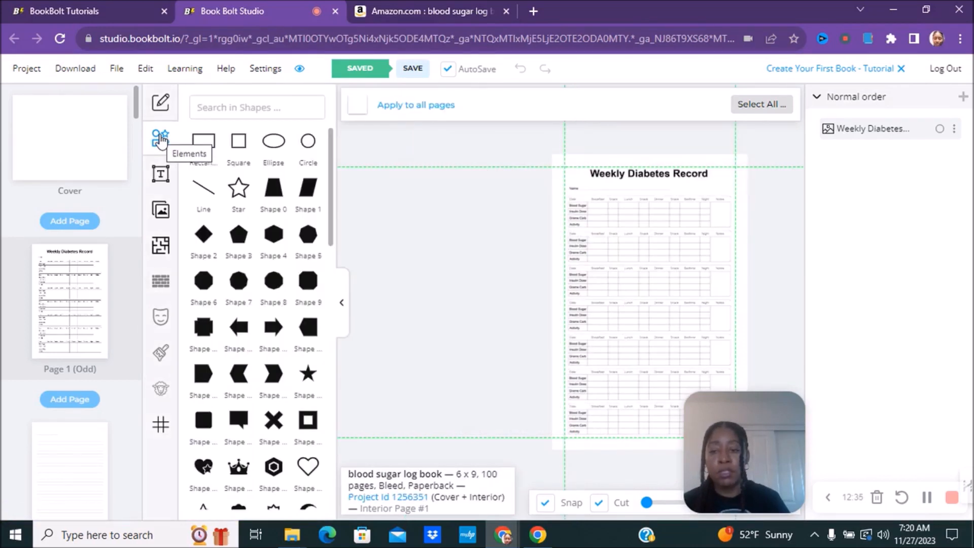
left_click(160, 212)
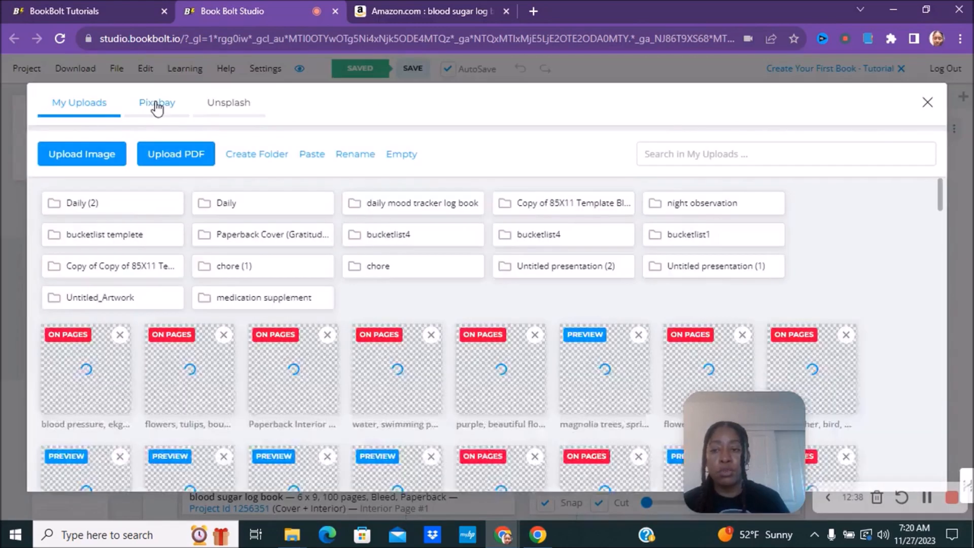
left_click(157, 107)
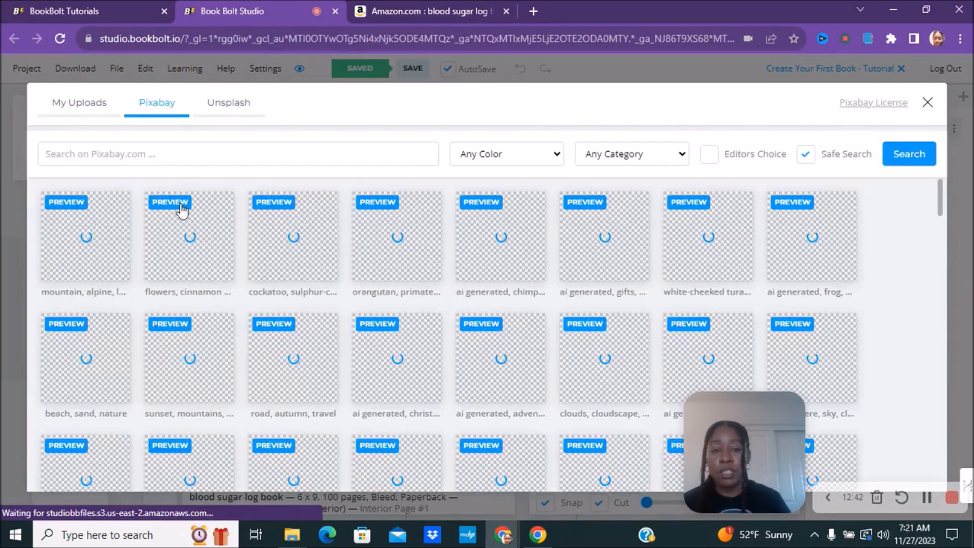
Step: Search Pixabay for 'fruit' and scroll through the photo results
left_click(100, 151)
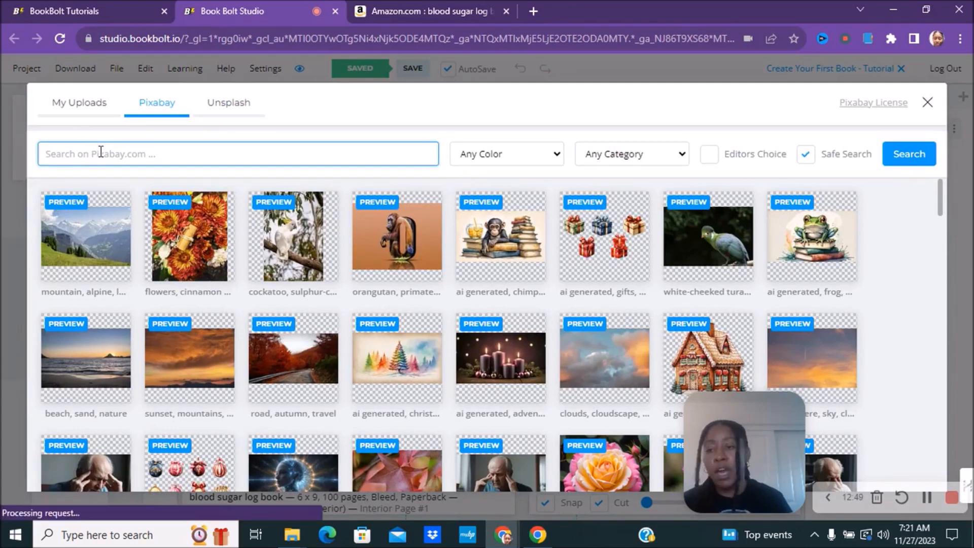
type("diabe")
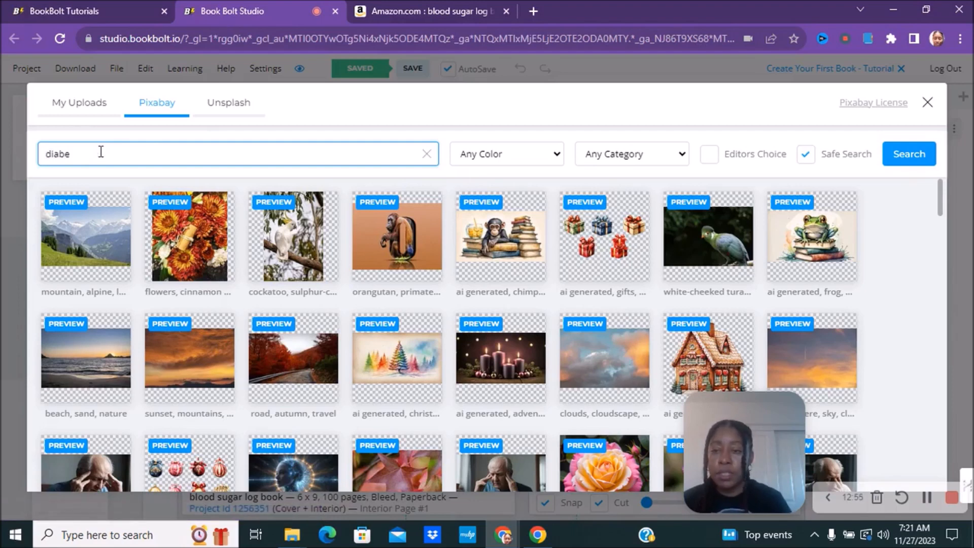
key("BackSpace")
key("BackSpace")
key("BackSpace")
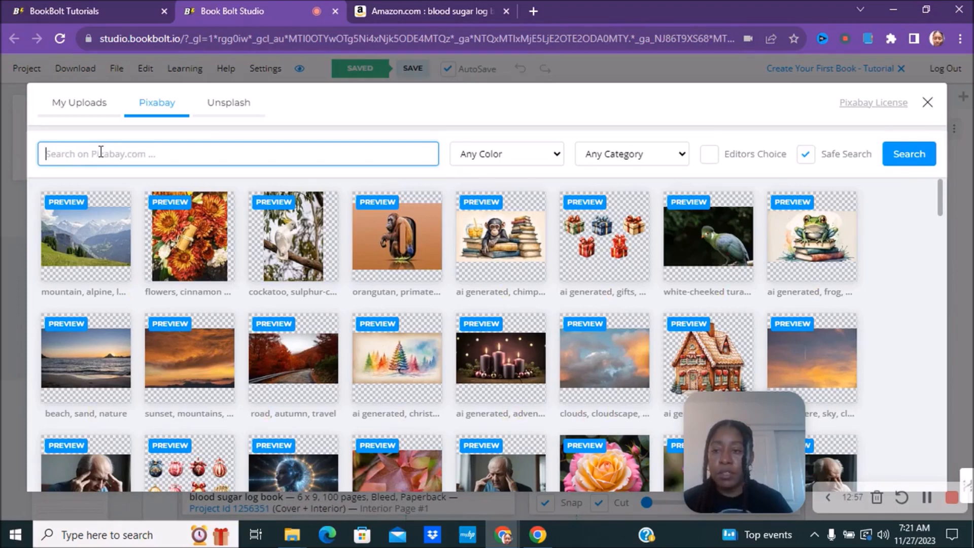
type("fruit")
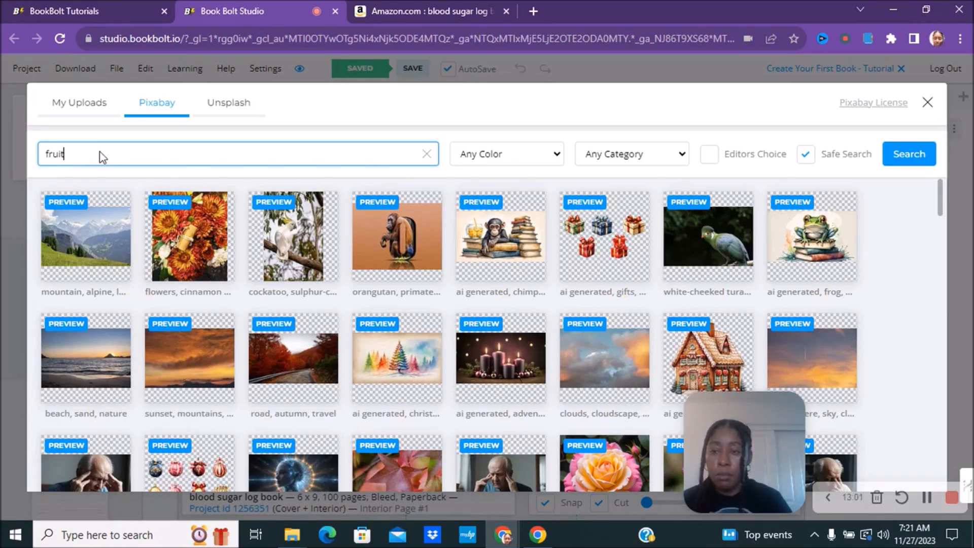
key("Return")
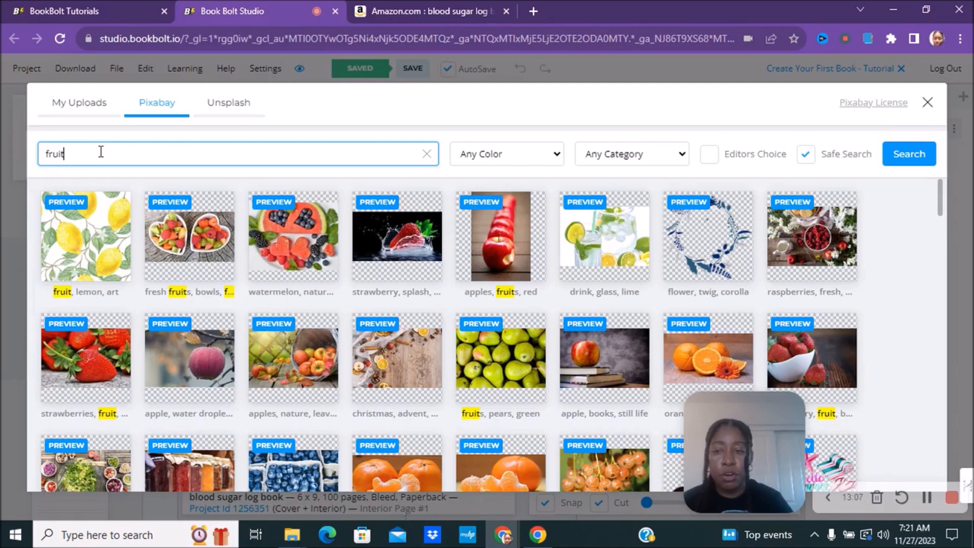
left_click_drag(940, 203, 935, 221)
scroll(934, 222, "down", 3)
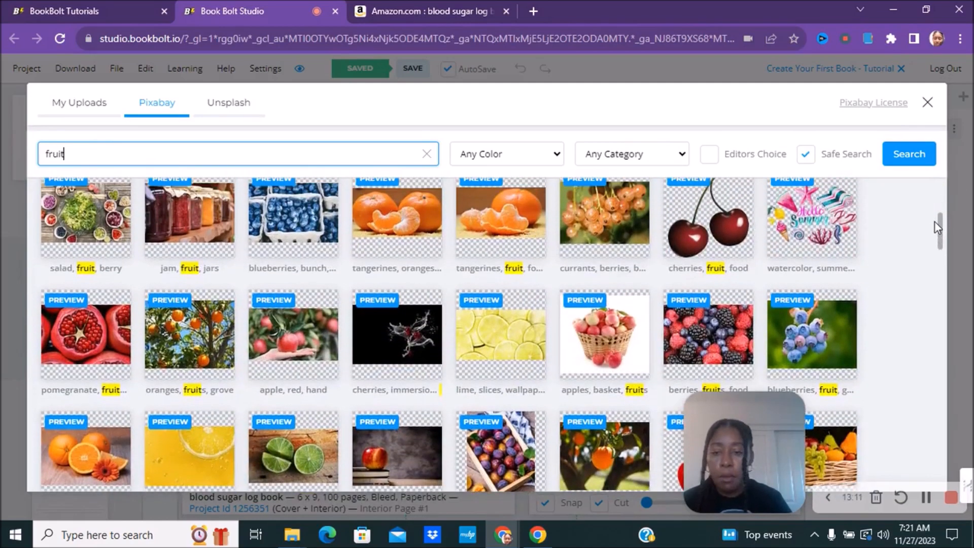
left_click_drag(936, 236, 923, 279)
scroll(922, 279, "down", 3)
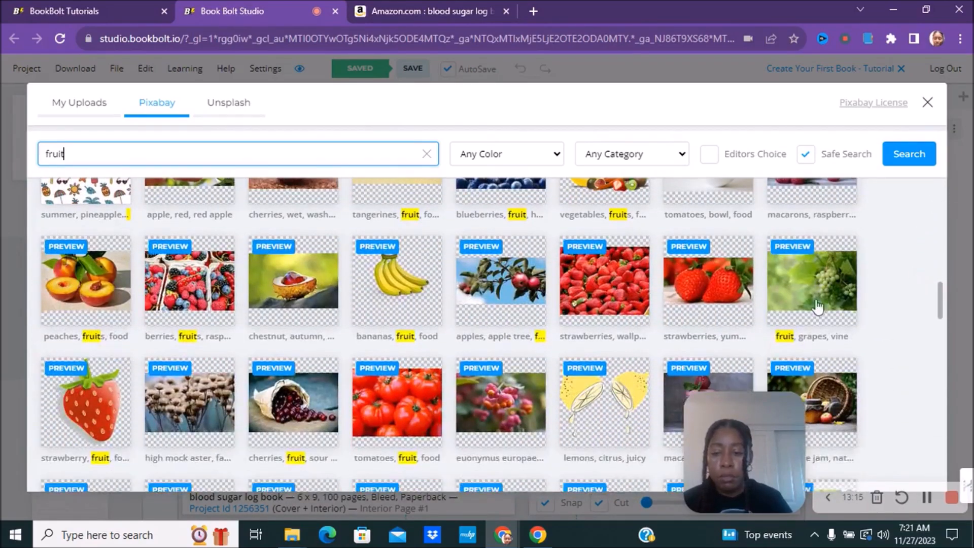
Step: Insert the strawberry photo onto page 1 and apply the Black & White effect
left_click(89, 400)
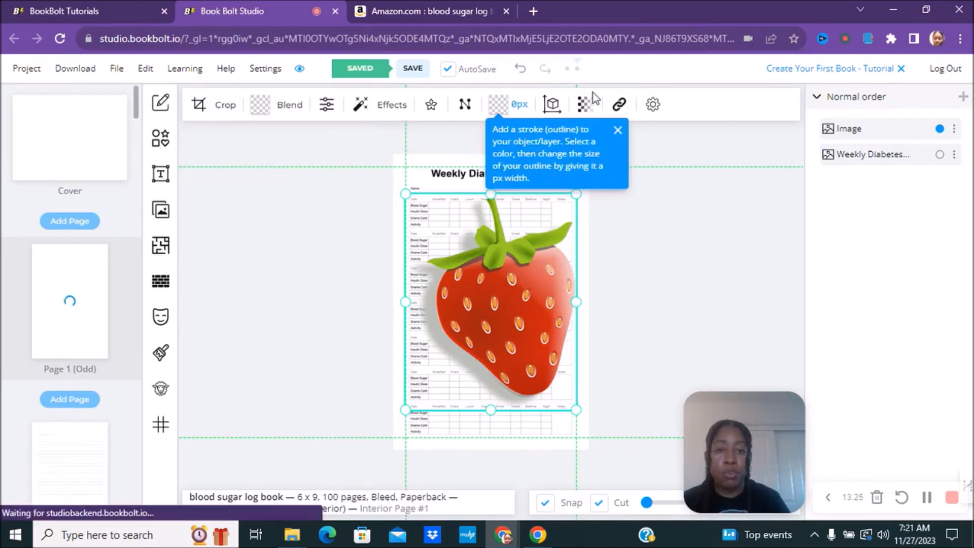
left_click(388, 108)
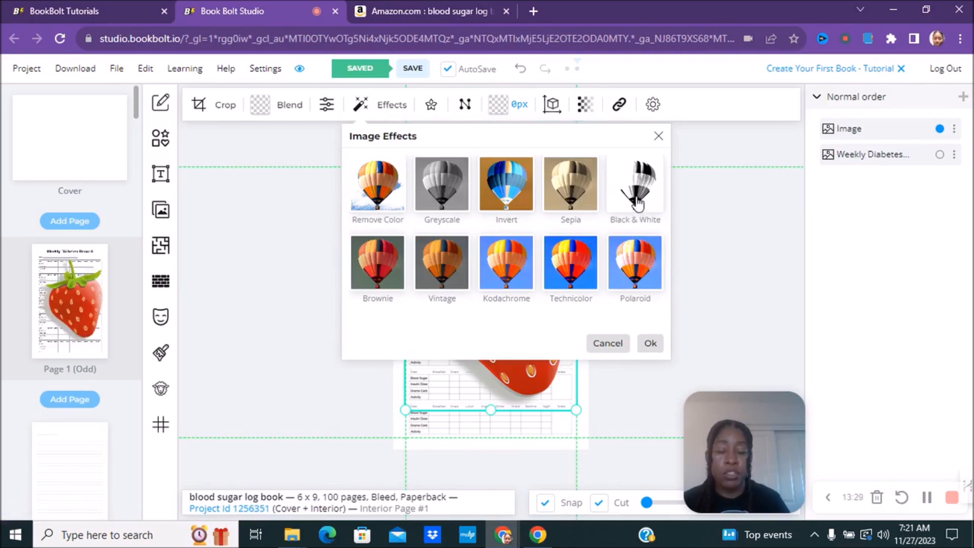
left_click(637, 203)
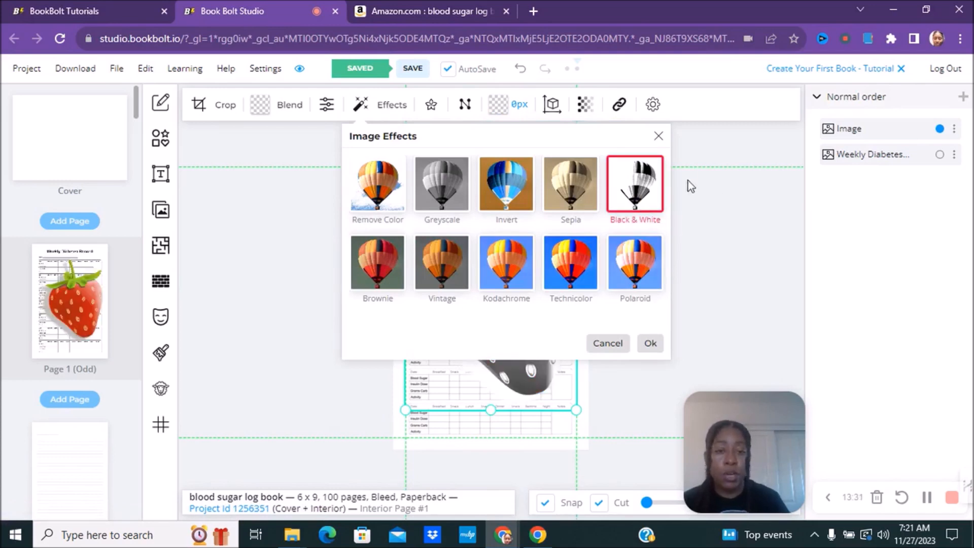
left_click(649, 344)
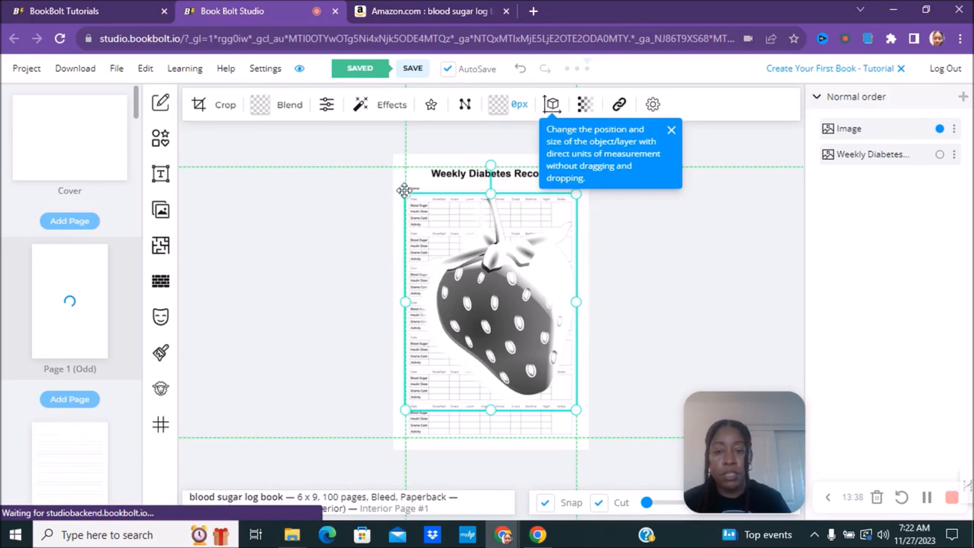
Step: Shrink the strawberry by its corner handle and centre it on the page
left_click_drag(450, 221, 456, 228)
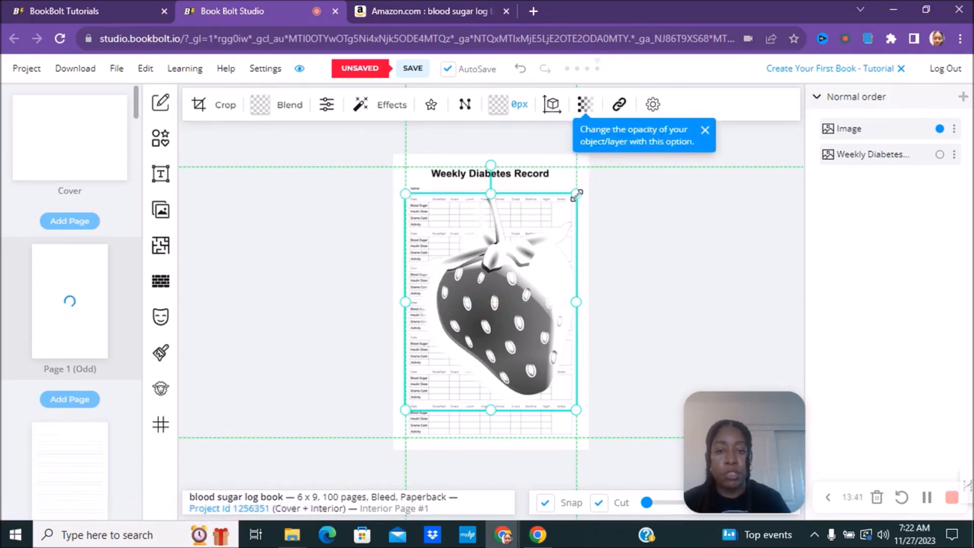
left_click_drag(577, 195, 558, 288)
left_click_drag(477, 309, 502, 287)
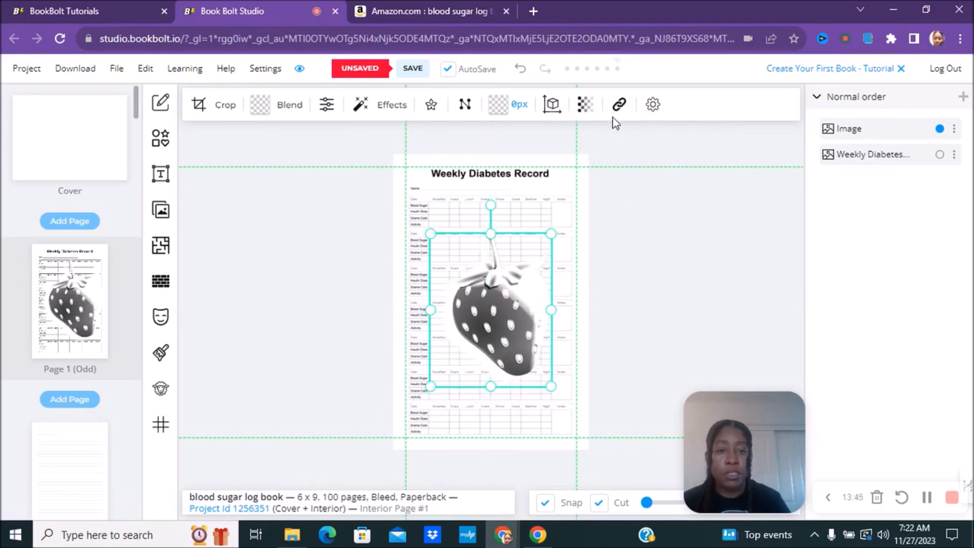
Step: Set the strawberry image's opacity to 20 so it fades behind the log tables
left_click(585, 105)
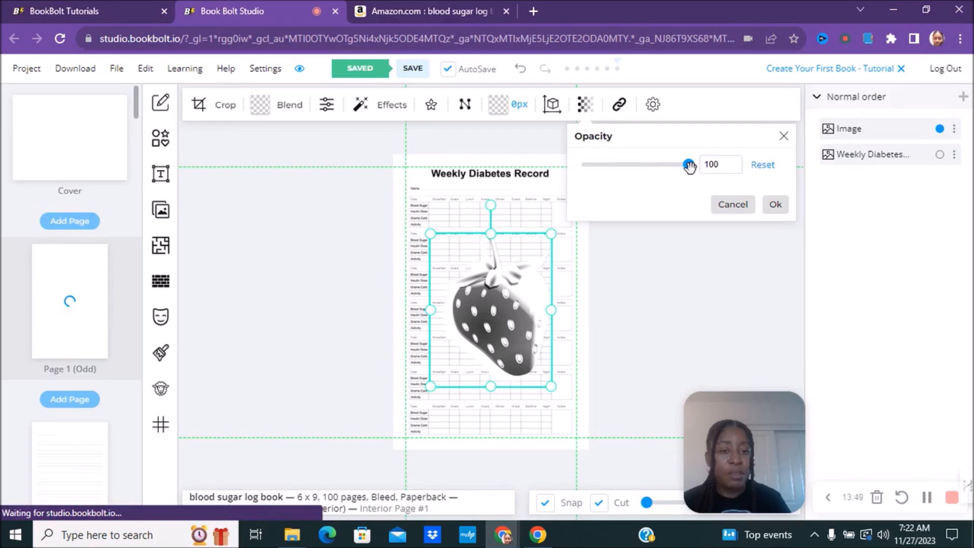
left_click_drag(689, 166, 606, 172)
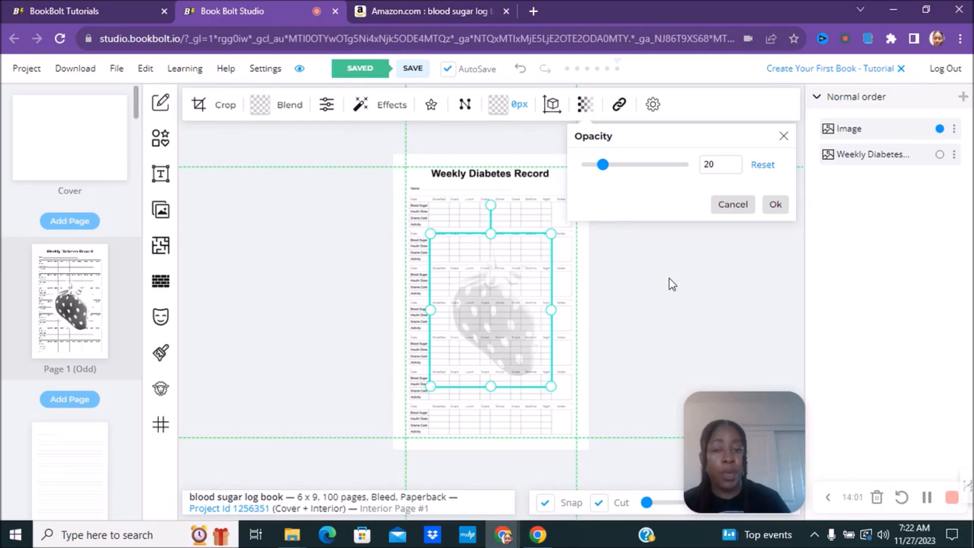
left_click(690, 311)
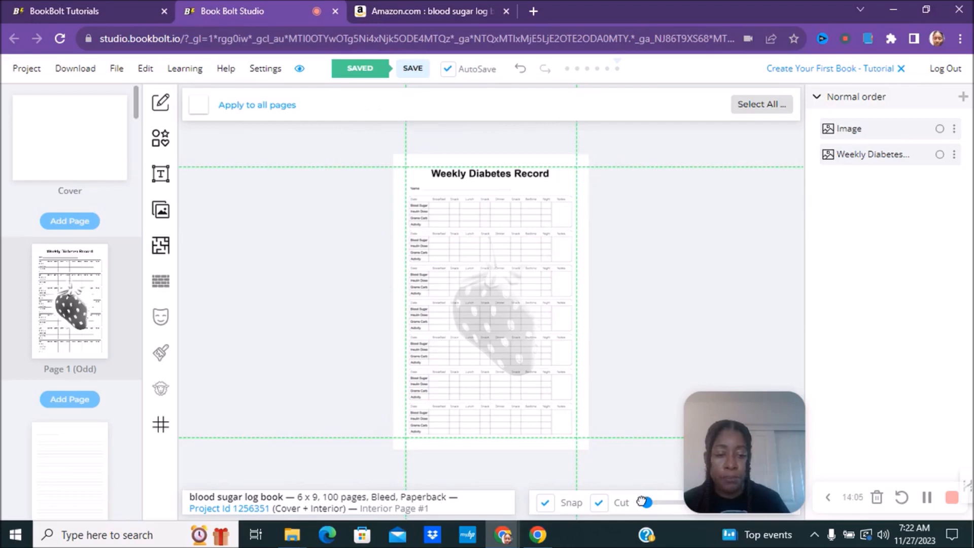
Step: Zoom in to check the faded strawberry, then switch to the blank cover spread
left_click_drag(648, 502, 662, 500)
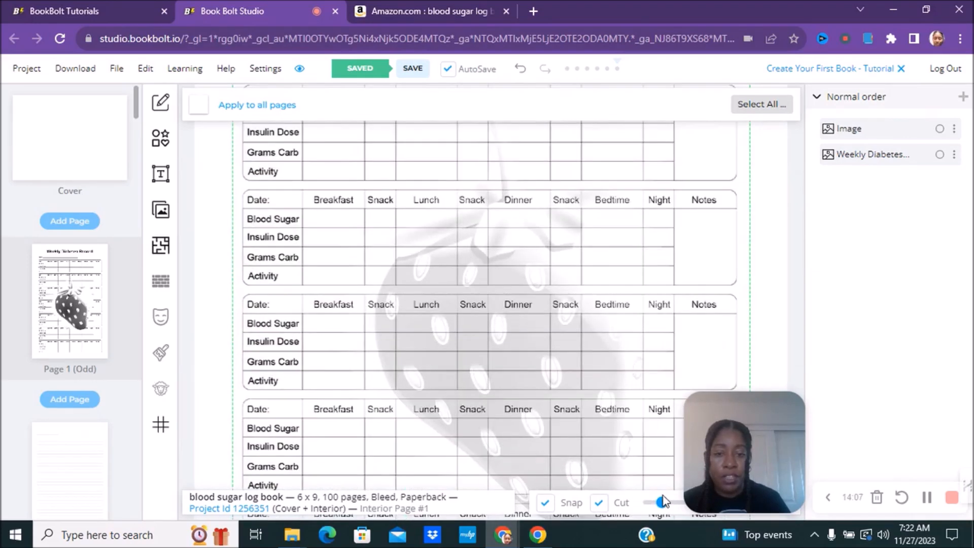
left_click_drag(663, 496, 650, 500)
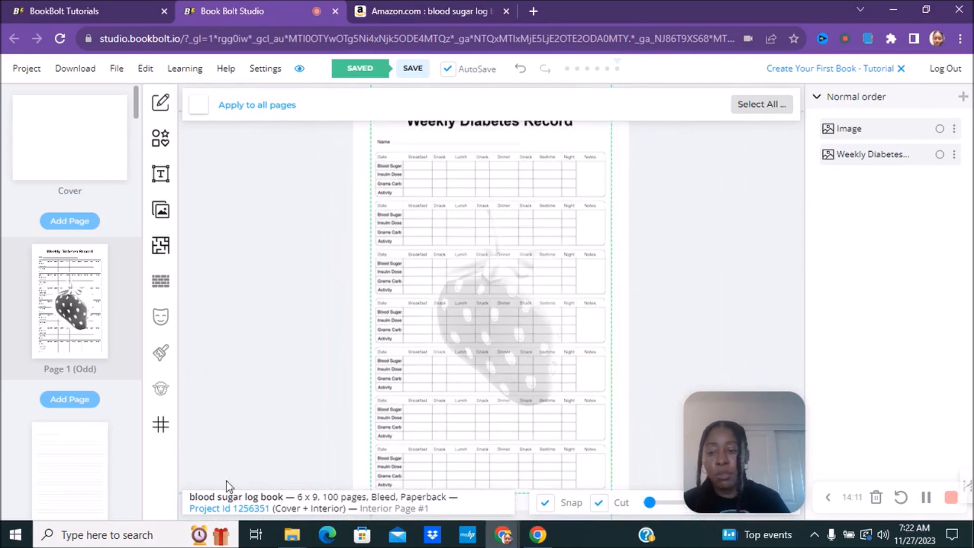
scroll(136, 109, "down", 3)
scroll(136, 109, "down", 5)
scroll(135, 109, "up", 3)
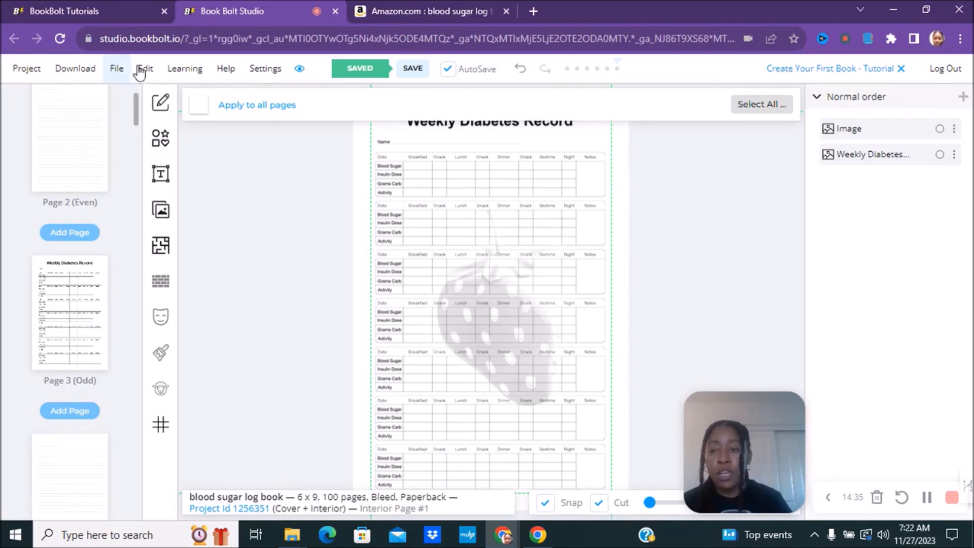
left_click_drag(135, 107, 135, 101)
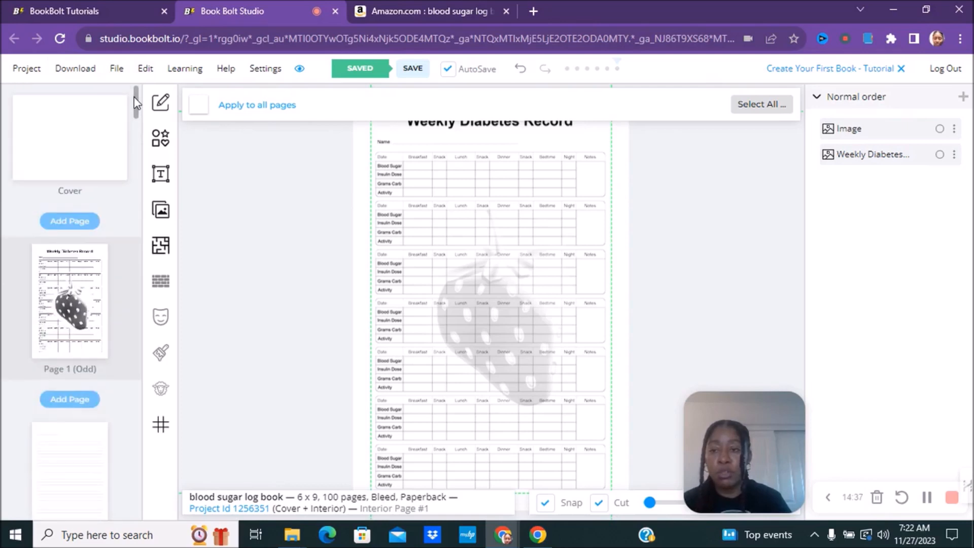
left_click(95, 121)
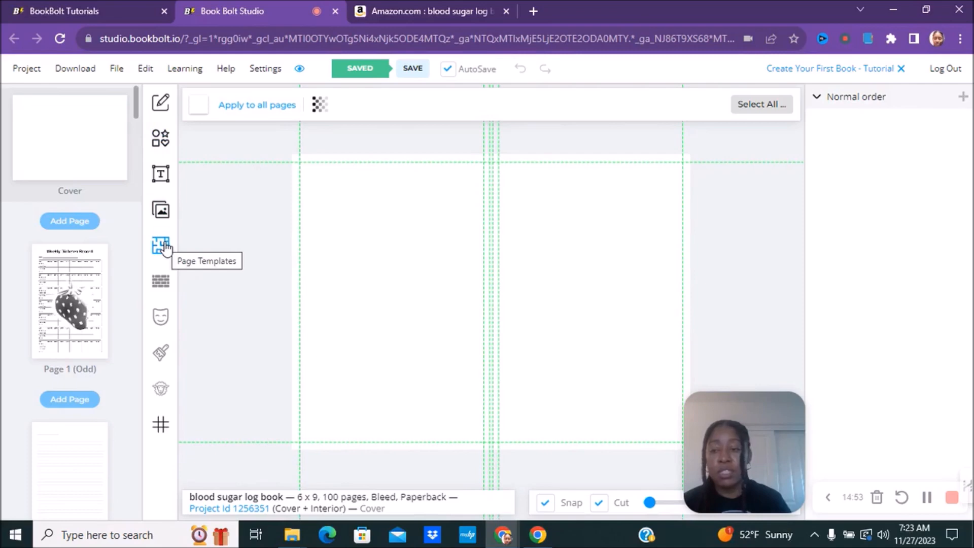
Step: Search the Pixabay image library for 'flowers' instead of 'fruit'
left_click(163, 212)
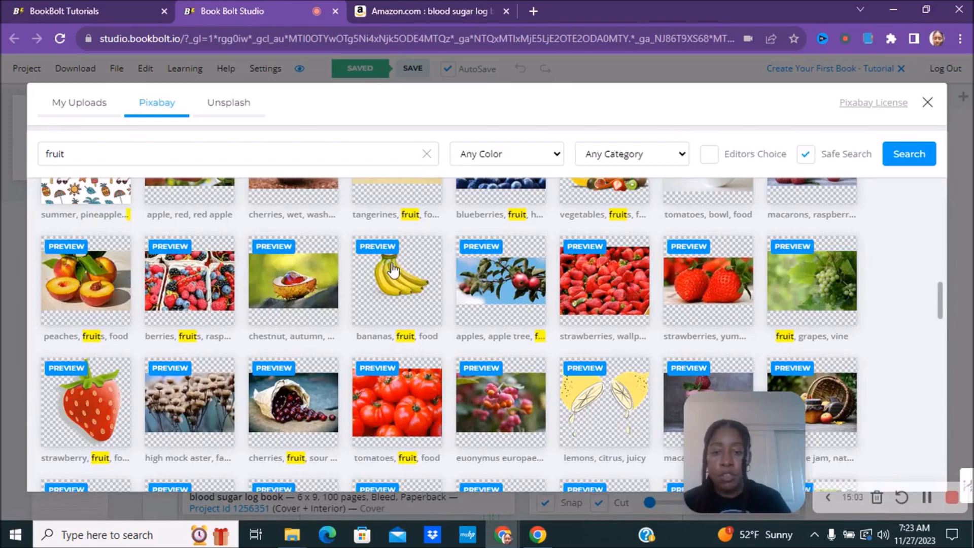
left_click(329, 157)
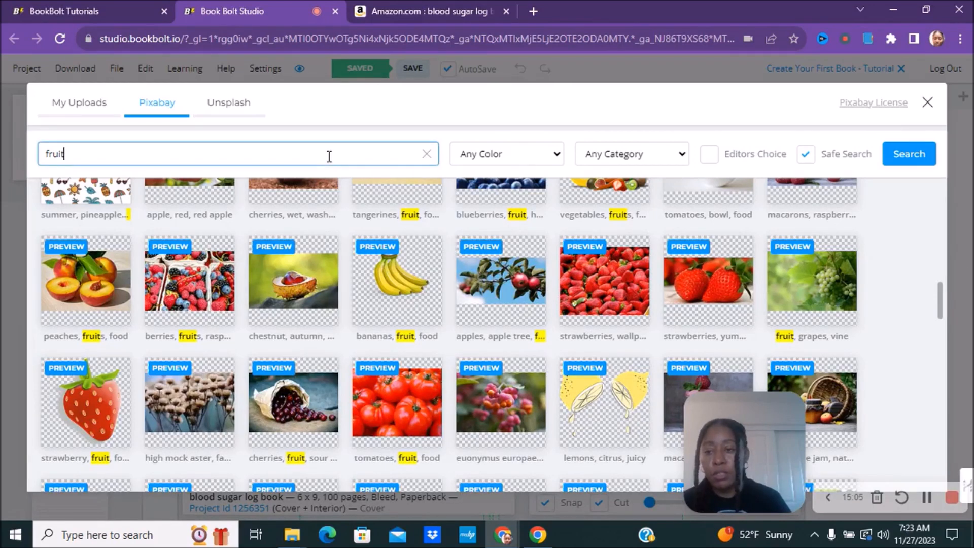
double_click(329, 156)
key("BackSpace")
type("d")
key("BackSpace")
type("flowers")
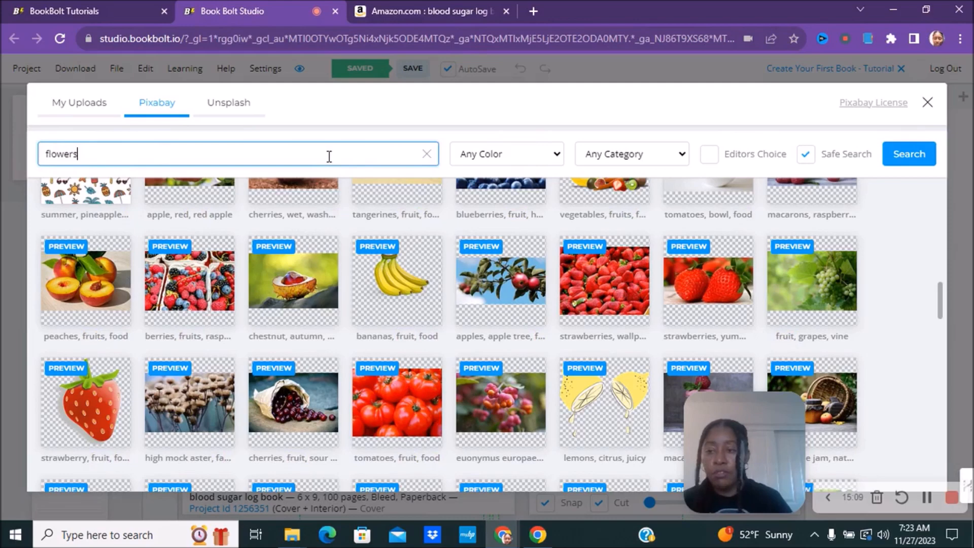
key("Return")
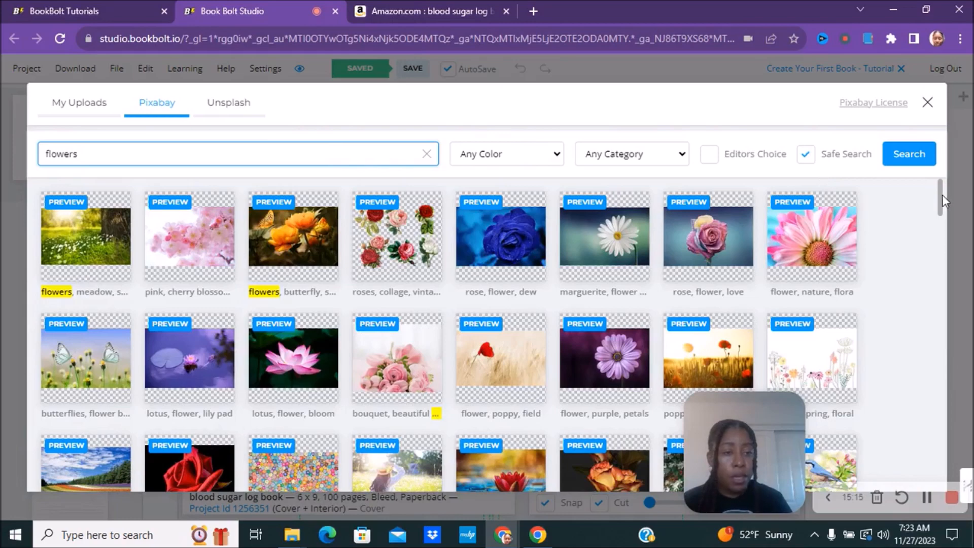
Step: Insert the 'flower, watercolor' image onto the front cover
left_click_drag(943, 196, 929, 258)
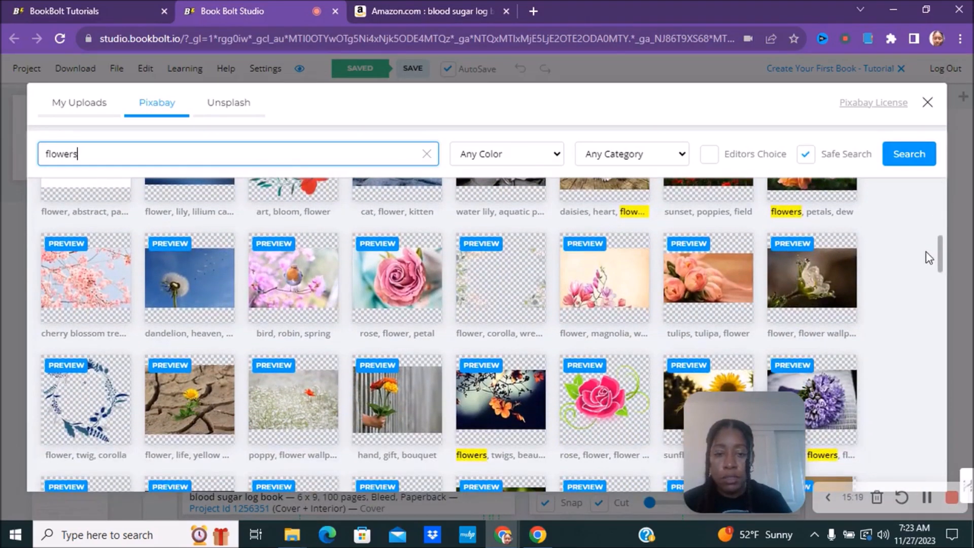
scroll(925, 254, "down", 1)
scroll(923, 256, "down", 5)
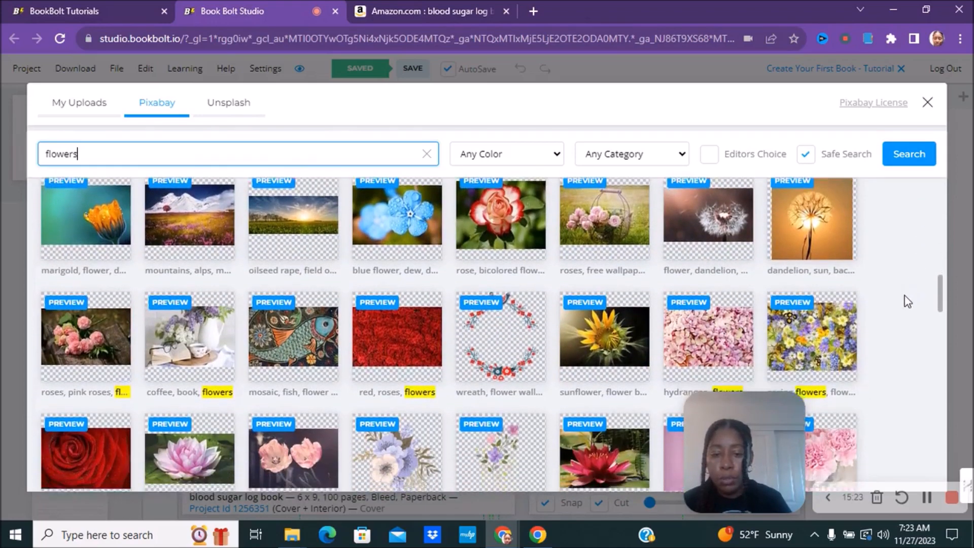
scroll(907, 302, "down", 2)
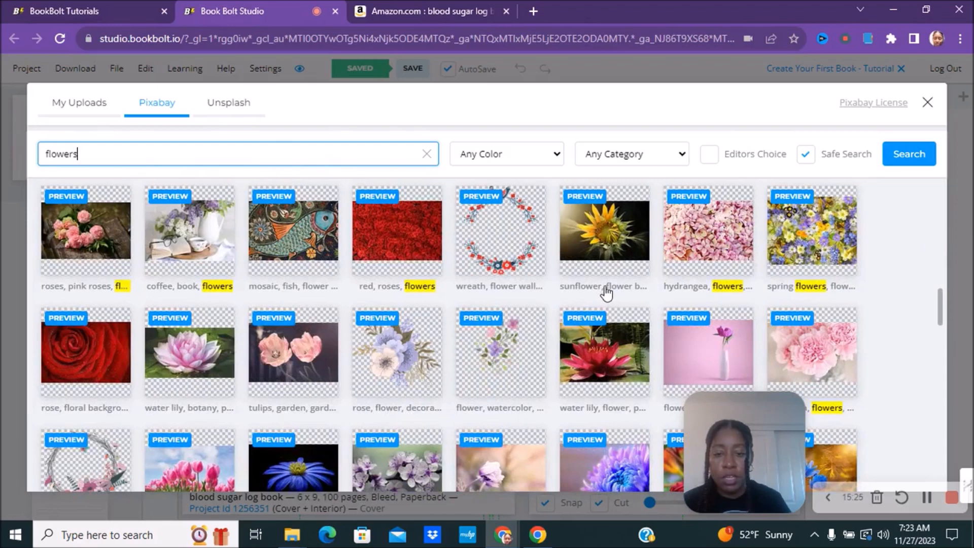
left_click(515, 331)
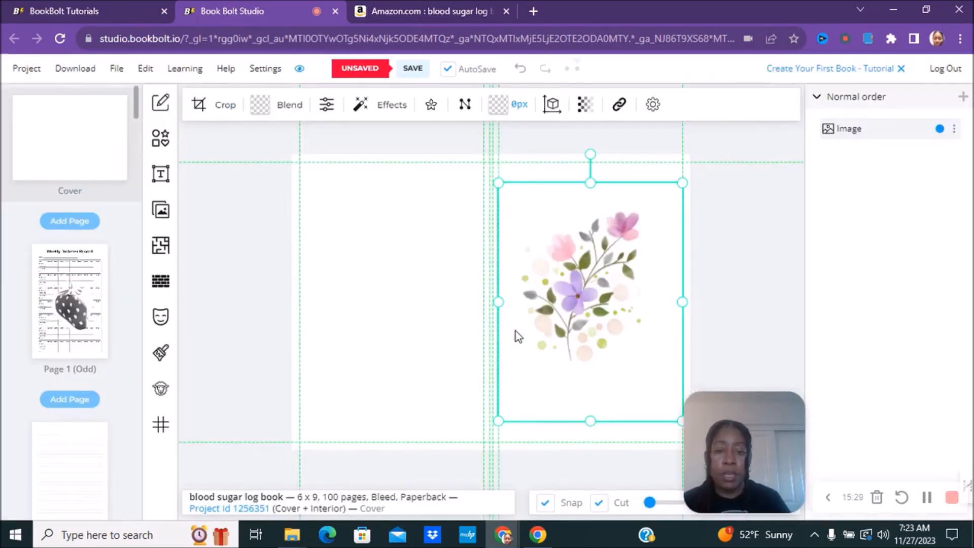
Step: Enlarge the watercolour flower and move it down so it bleeds off the lower back cover
left_click_drag(497, 178, 224, 213)
left_click_drag(496, 296, 506, 349)
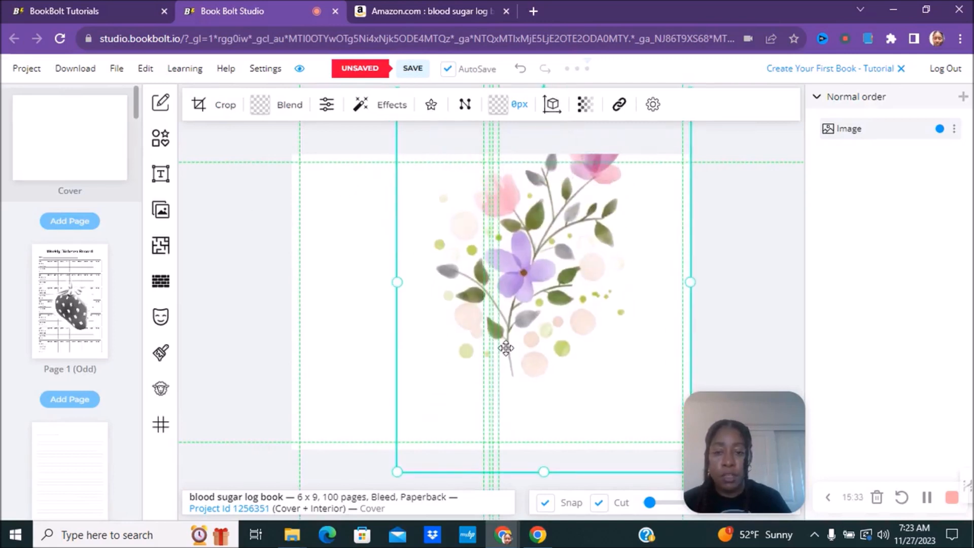
left_click_drag(399, 282, 410, 347)
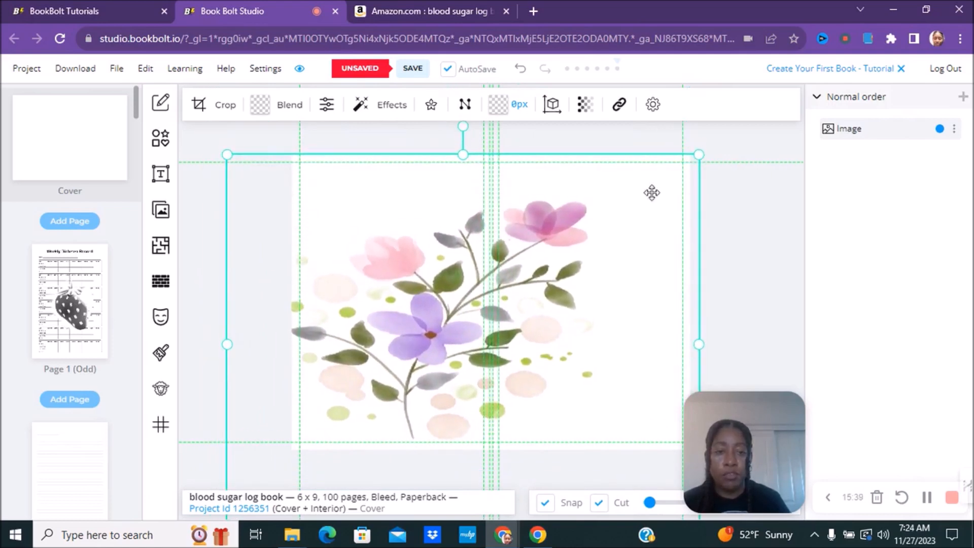
left_click_drag(700, 152, 583, 252)
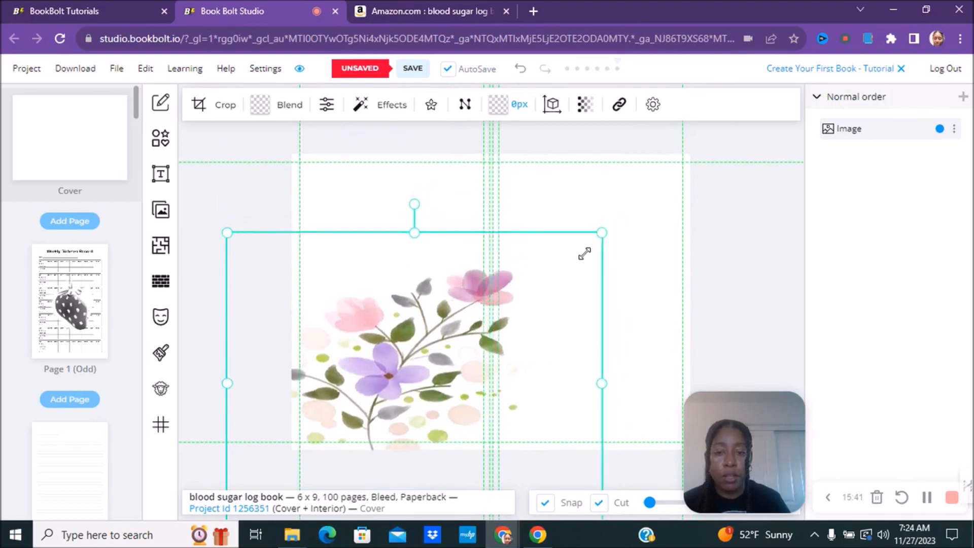
left_click(579, 213)
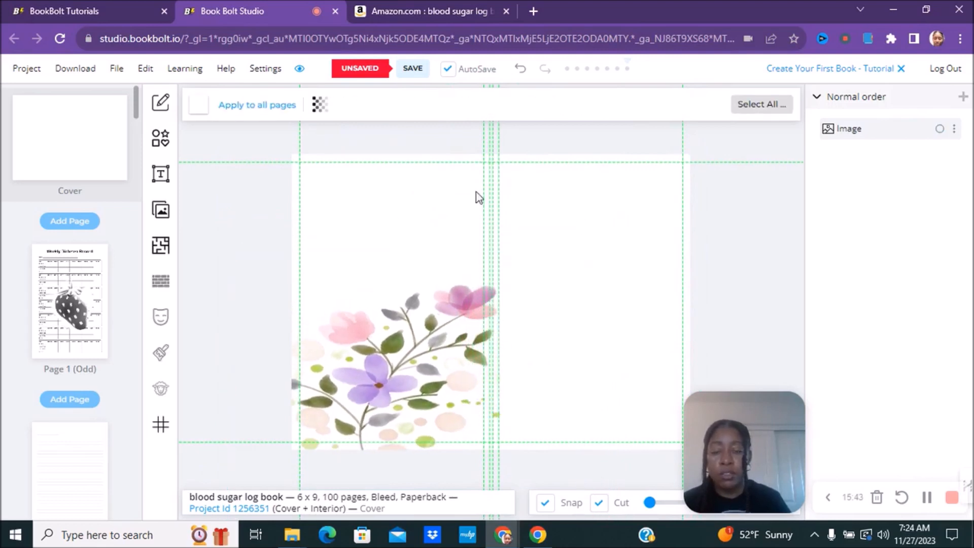
Step: Make the cover background light blue and shrink the flower into the lower right
left_click(197, 106)
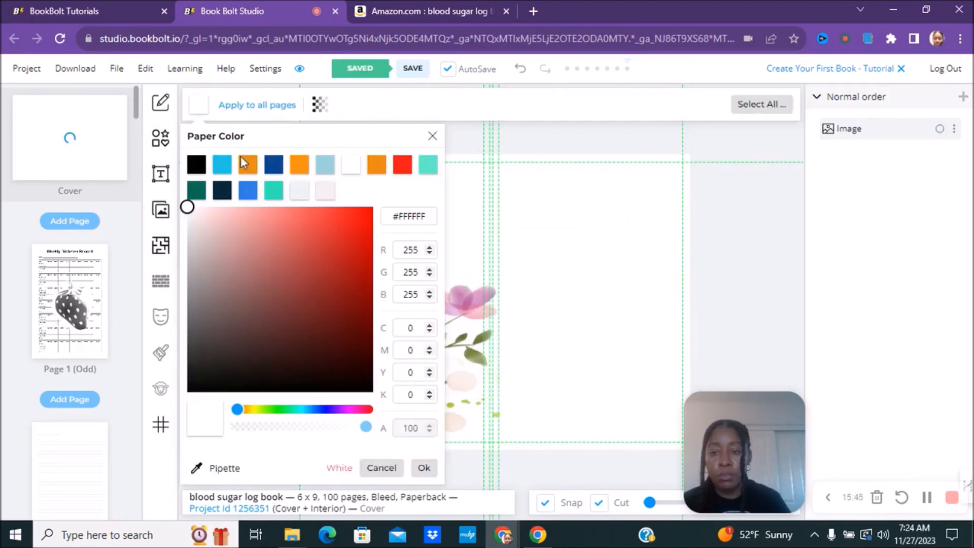
left_click(325, 167)
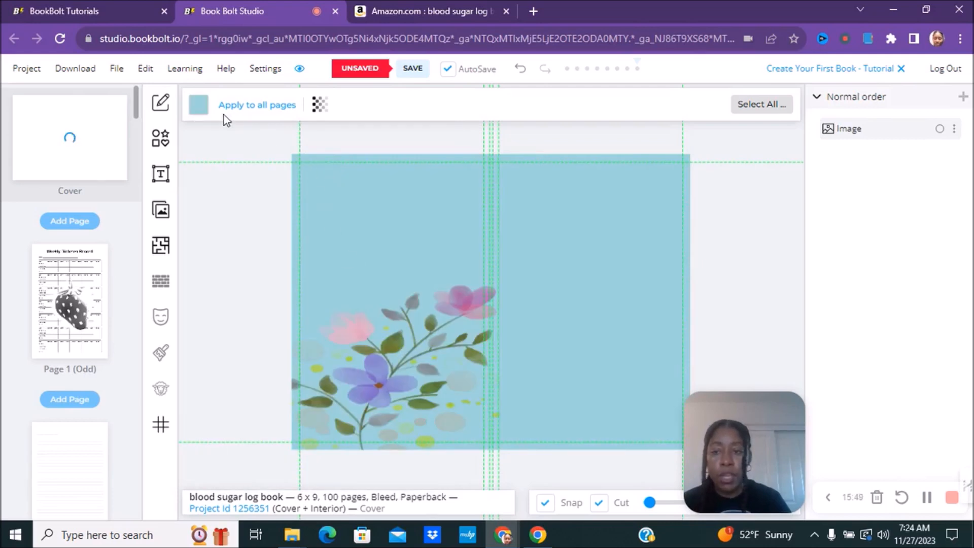
left_click_drag(381, 339, 459, 251)
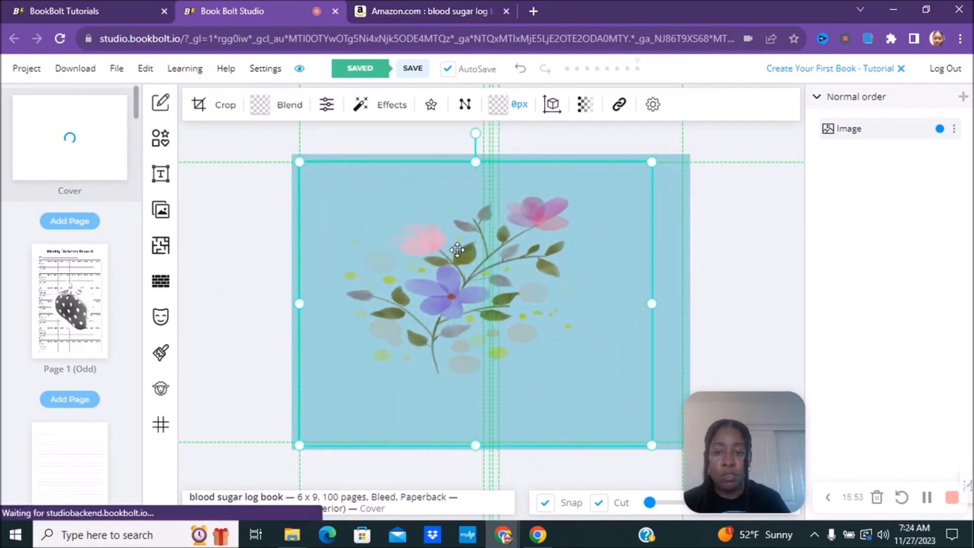
left_click_drag(299, 159, 445, 285)
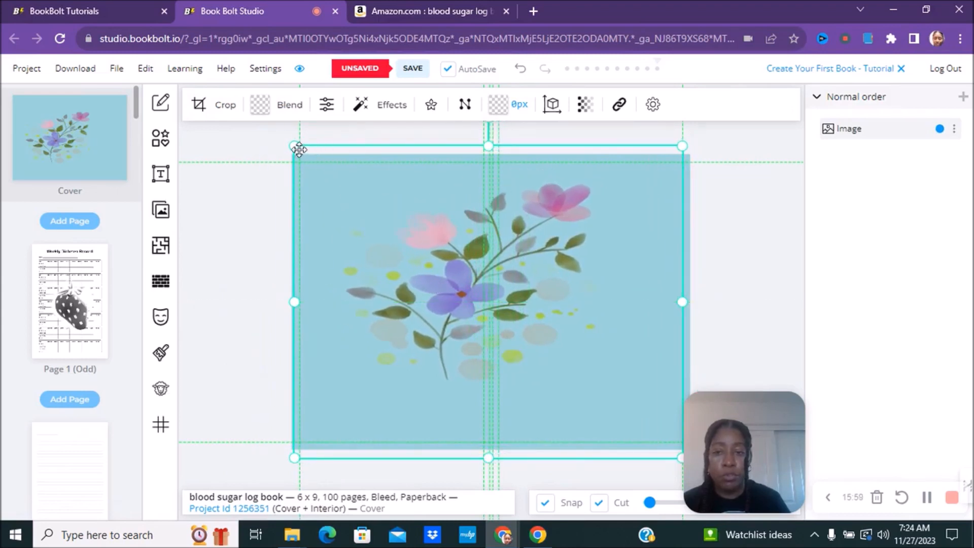
left_click_drag(293, 147, 456, 275)
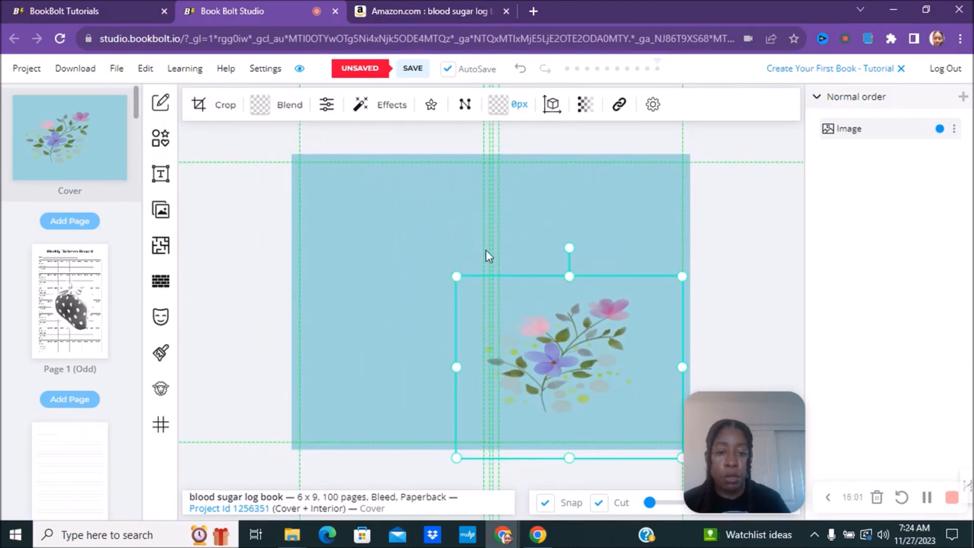
left_click(161, 391)
Step: Clone the flower image twice, enlarging and repositioning the new copies
left_click(303, 311)
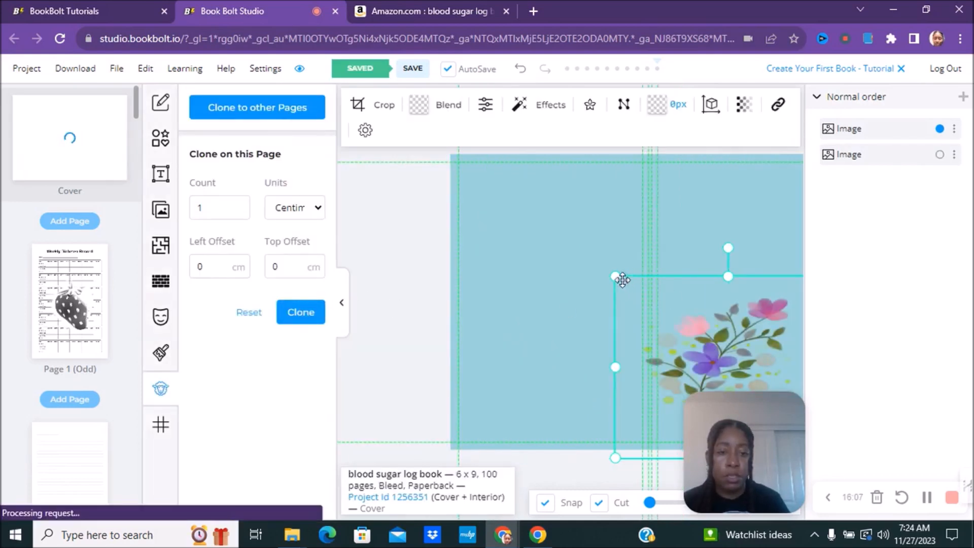
left_click_drag(613, 275, 404, 189)
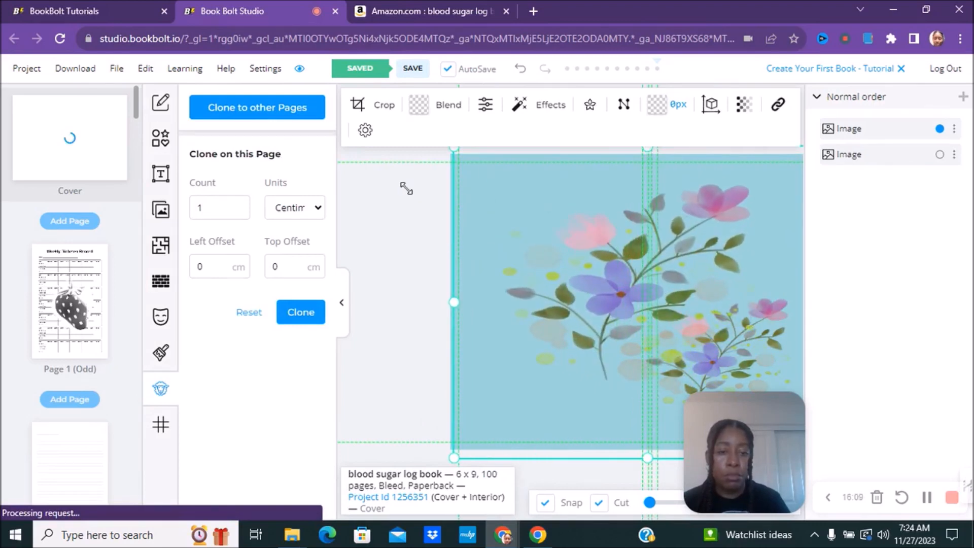
left_click(288, 314)
left_click_drag(643, 292, 543, 256)
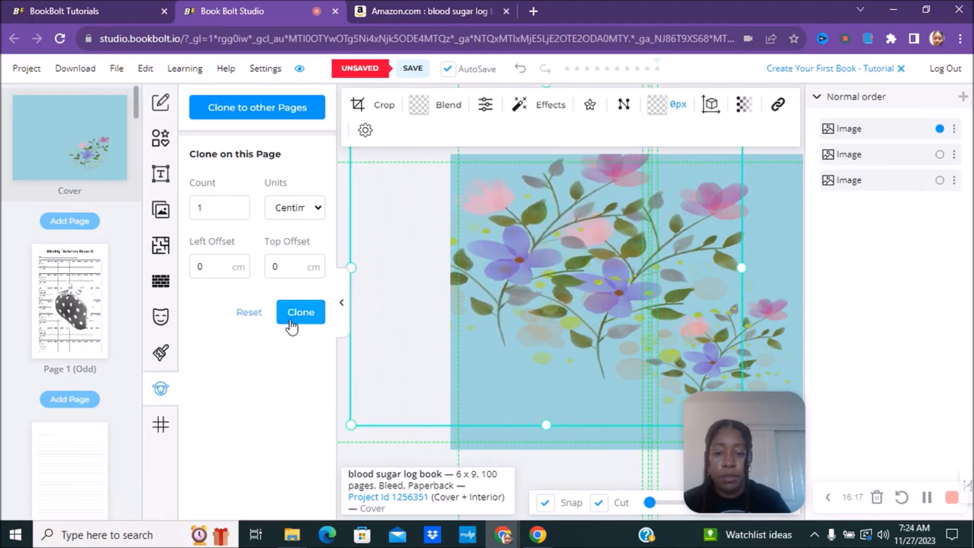
left_click(461, 435)
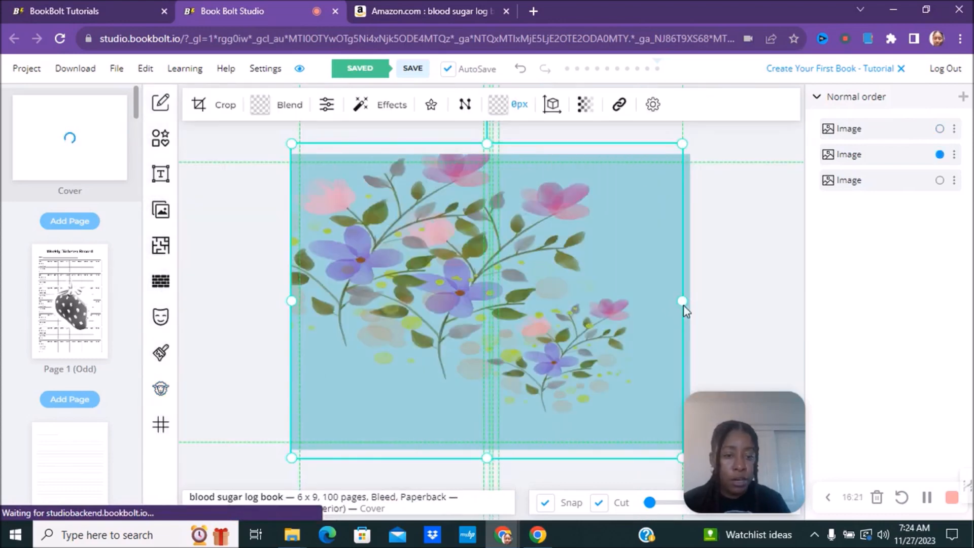
left_click_drag(684, 301, 707, 300)
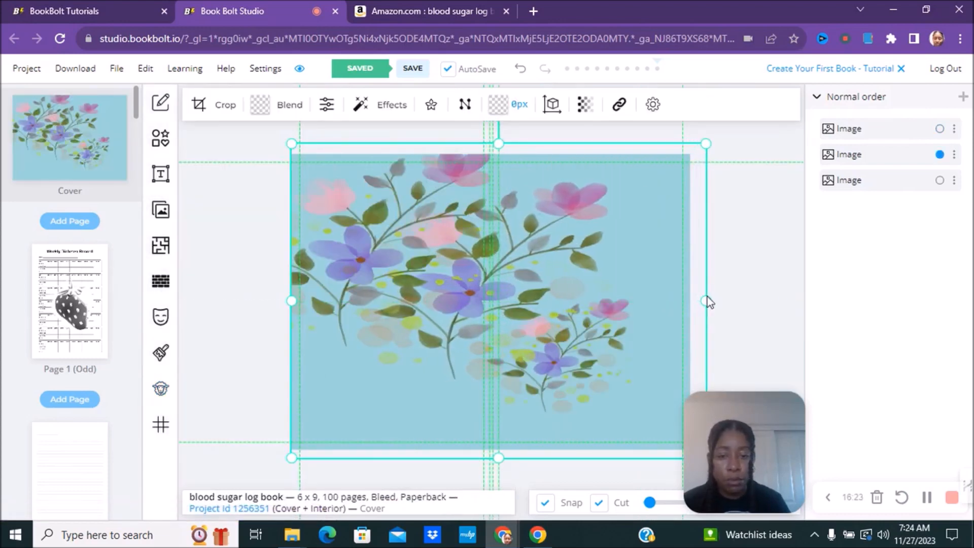
Step: Arrange the three flower layers into one continuous floral band across the cover
left_click(551, 364)
left_click_drag(551, 364, 536, 364)
mouse_move(442, 314)
left_mouse_down()
mouse_move(442, 345)
mouse_move(434, 299)
left_mouse_up()
left_click_drag(508, 284, 480, 284)
left_click_drag(598, 211, 522, 267)
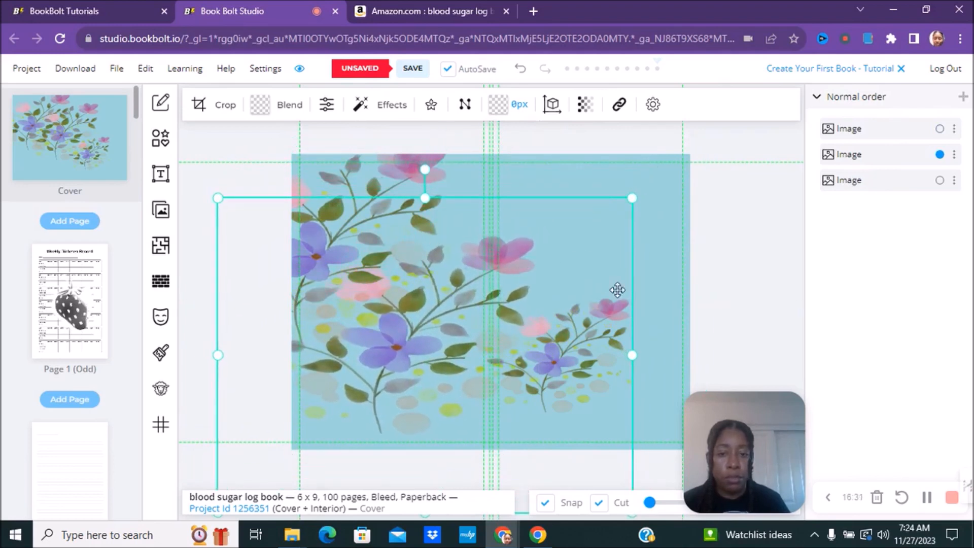
left_click_drag(591, 325, 500, 307)
left_click(572, 331)
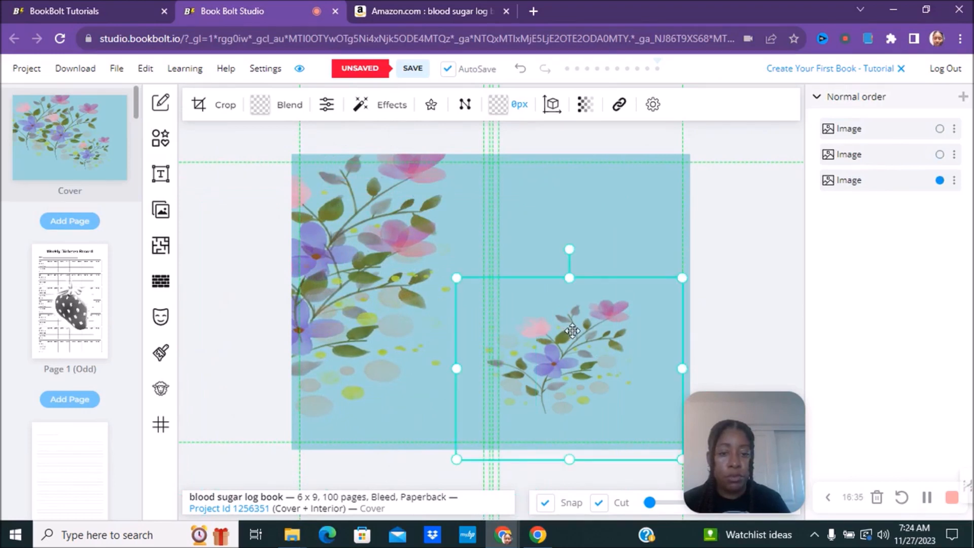
left_click_drag(680, 278, 696, 161)
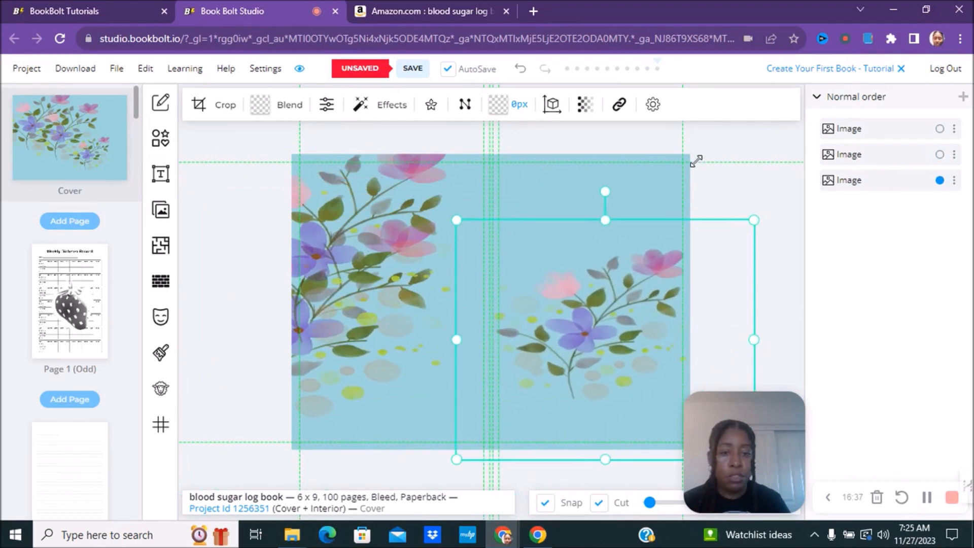
left_click_drag(415, 235, 532, 314)
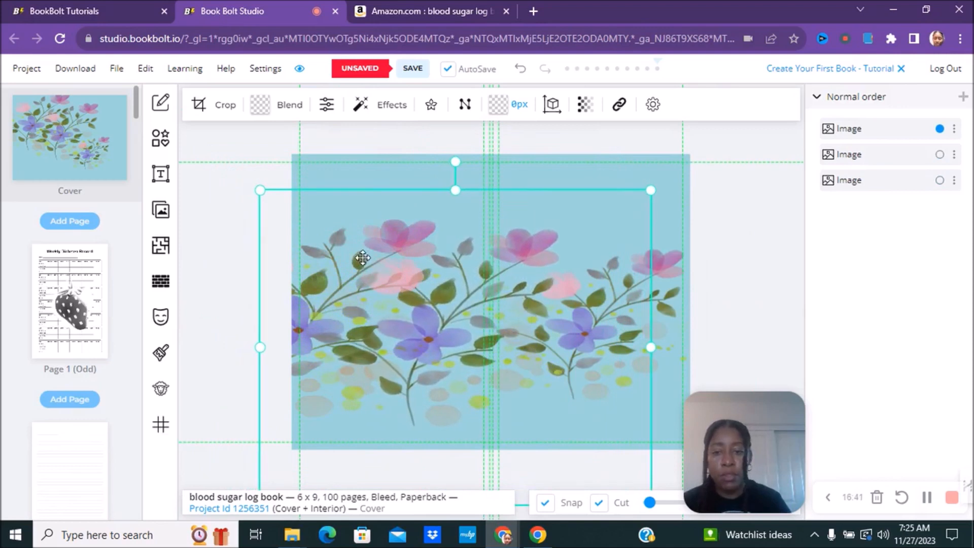
left_click_drag(362, 251, 368, 263)
left_click(333, 177)
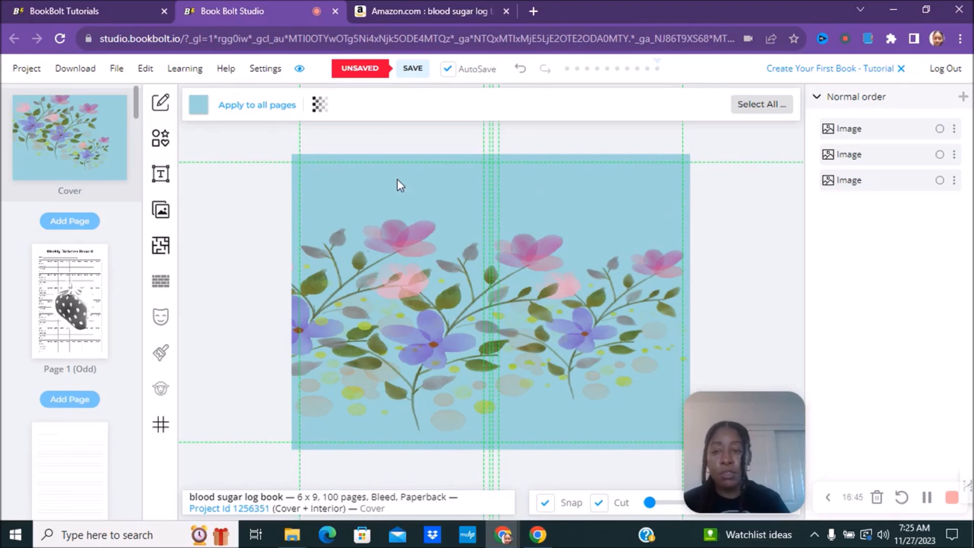
Step: Add a rectangle shape from Elements and fill it white
left_click(157, 146)
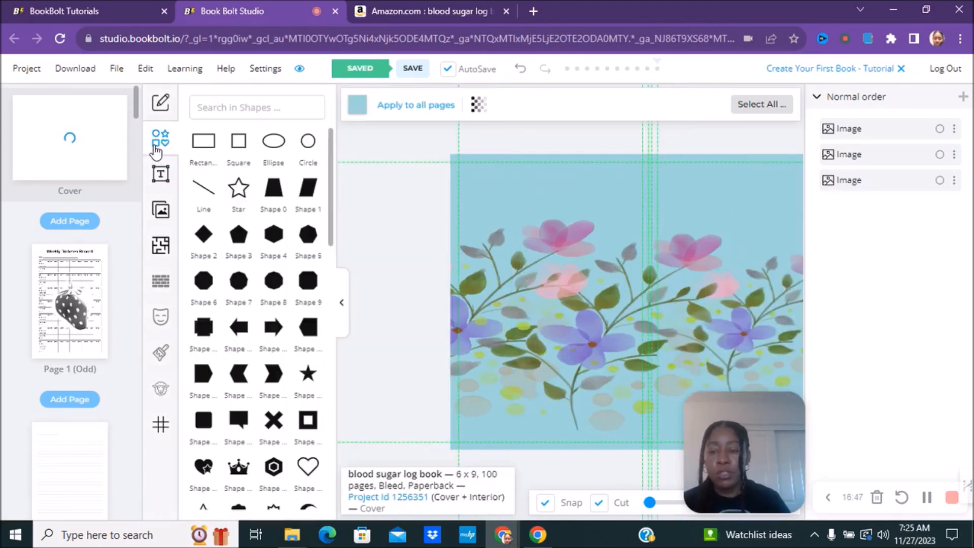
left_click(203, 145)
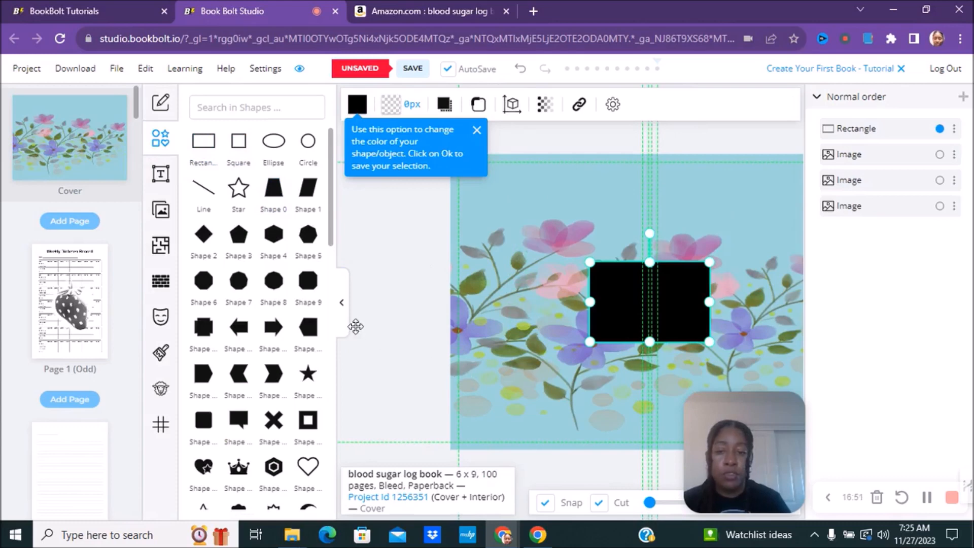
left_click(340, 304)
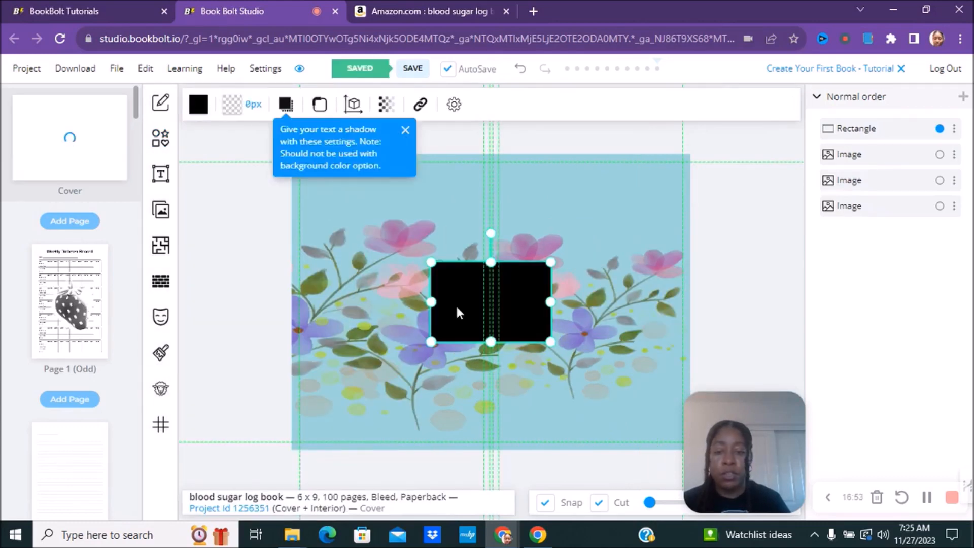
left_click(198, 104)
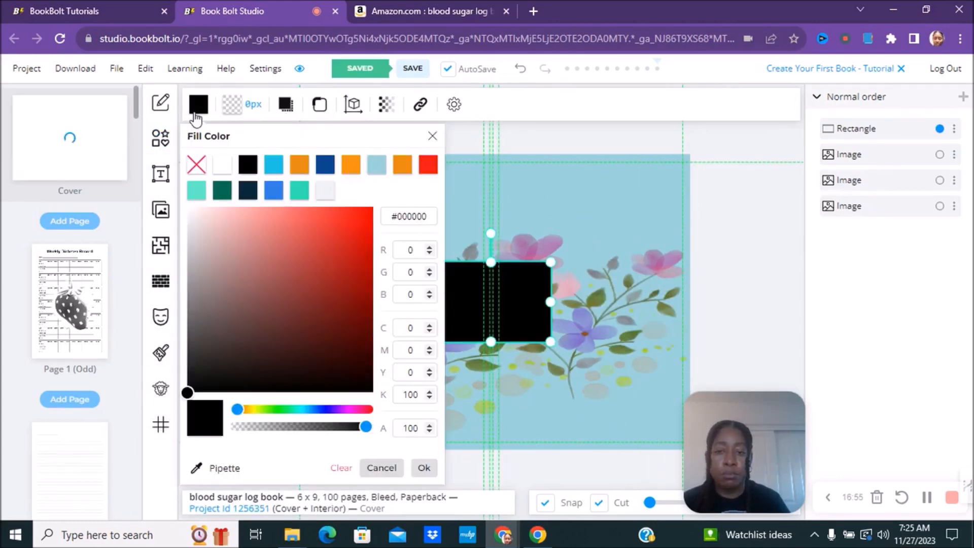
left_click(328, 195)
Step: Widen the white rectangle and place it on the upper front cover over the flowers
left_click_drag(500, 319, 616, 293)
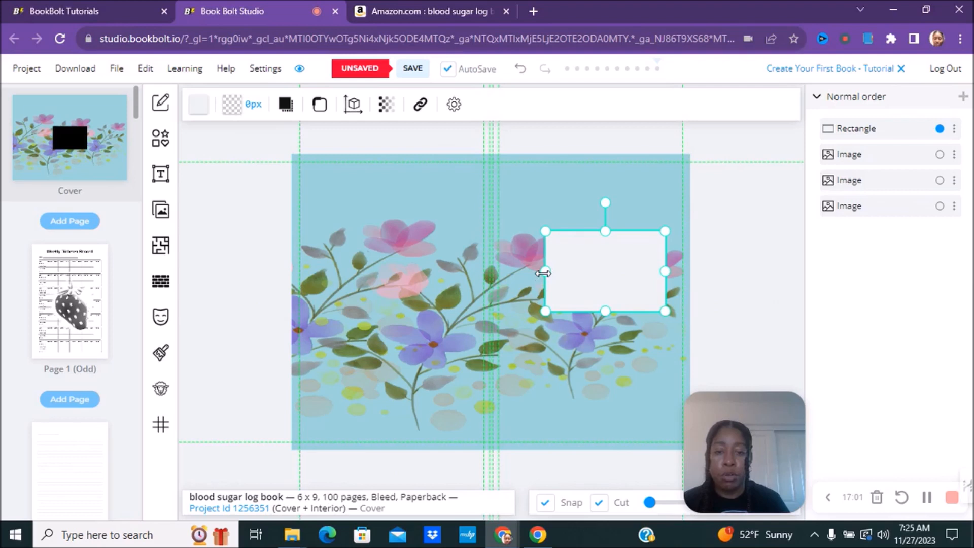
left_click_drag(546, 271, 522, 272)
left_click_drag(665, 274, 682, 272)
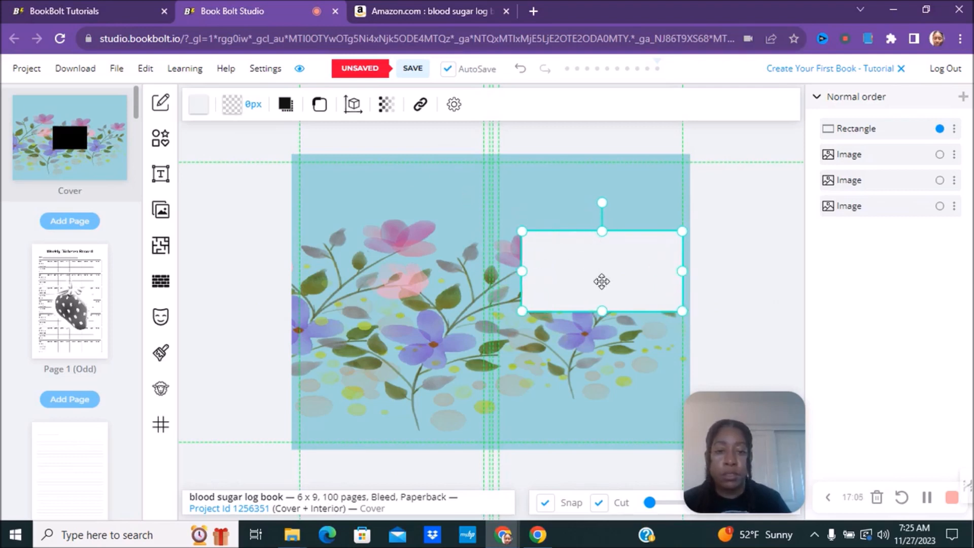
mouse_move(601, 281)
left_mouse_down()
mouse_move(583, 281)
mouse_move(590, 272)
left_mouse_up()
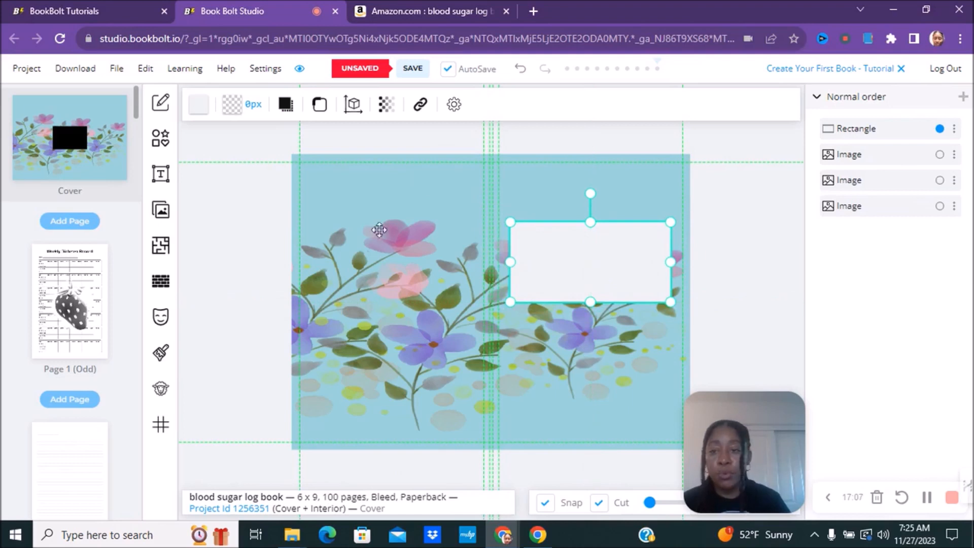
left_click(161, 181)
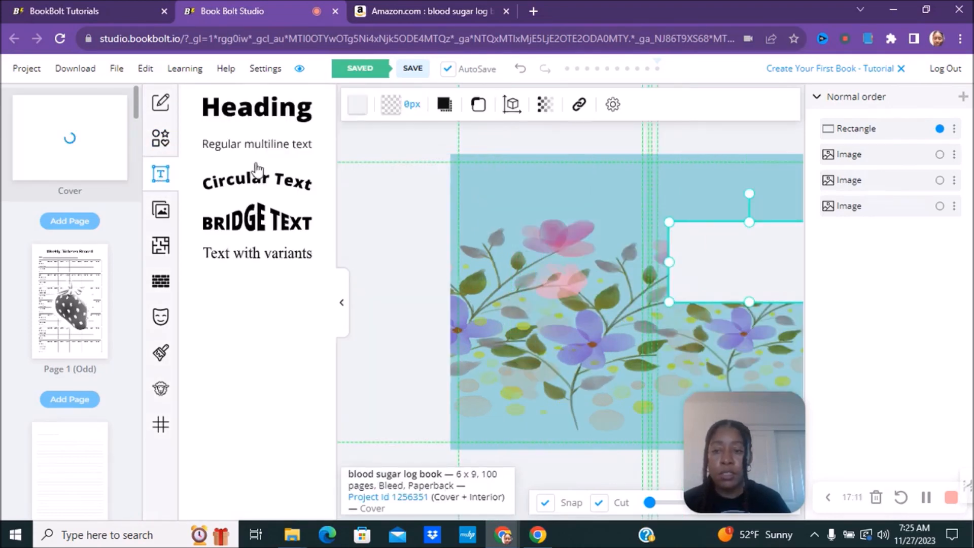
left_click(246, 148)
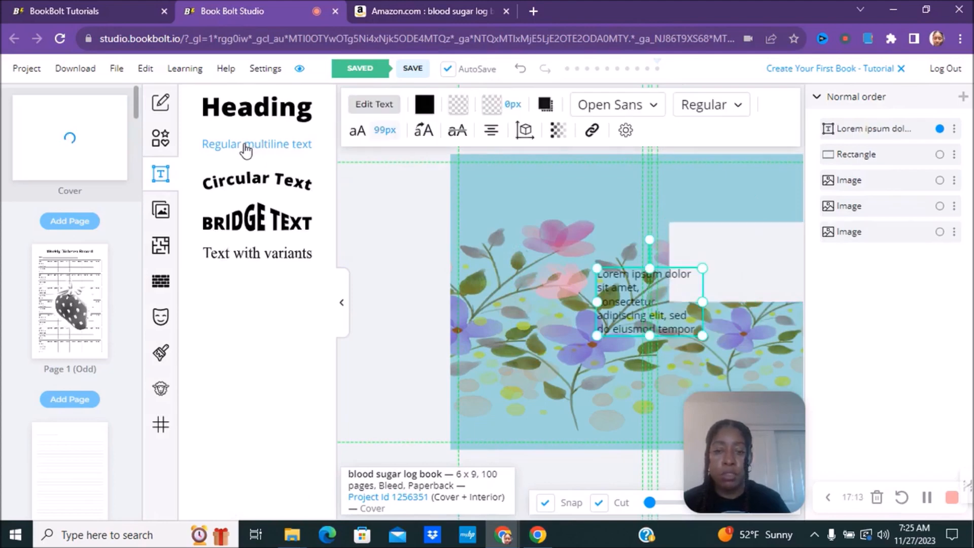
left_click(341, 307)
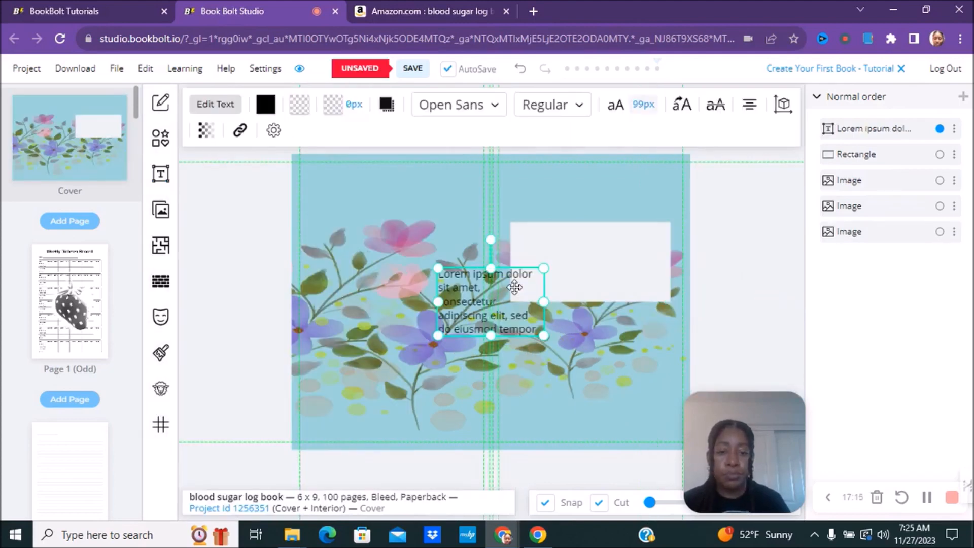
left_click_drag(466, 293, 567, 260)
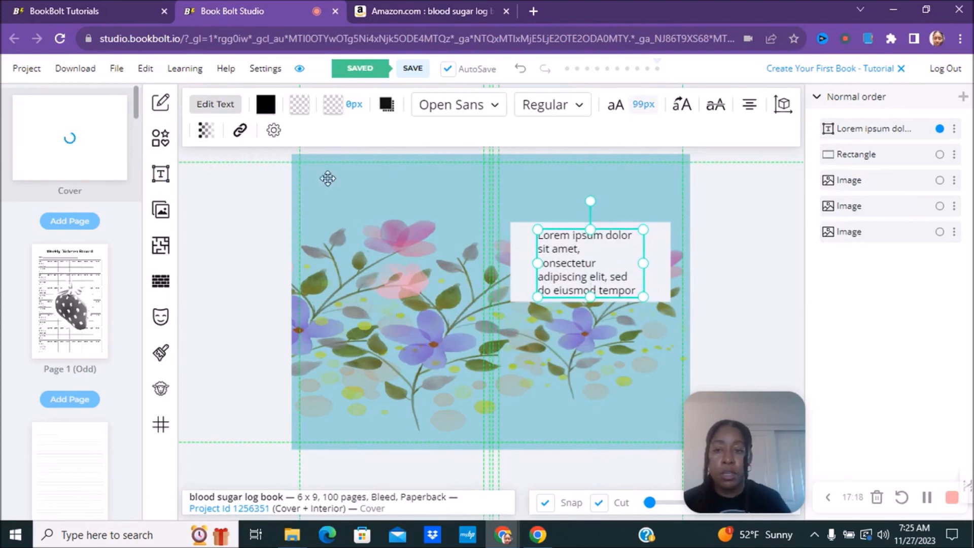
left_click(215, 110)
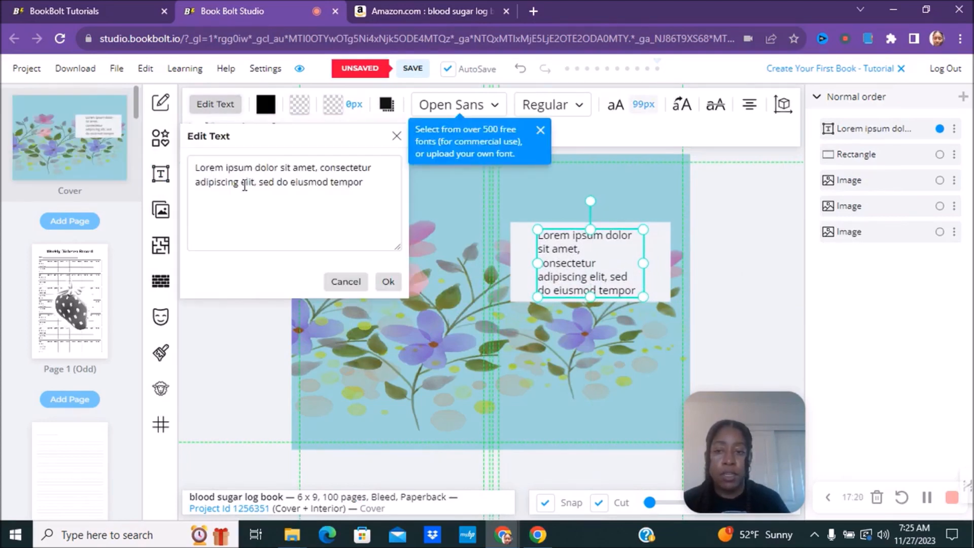
triple_click(245, 187)
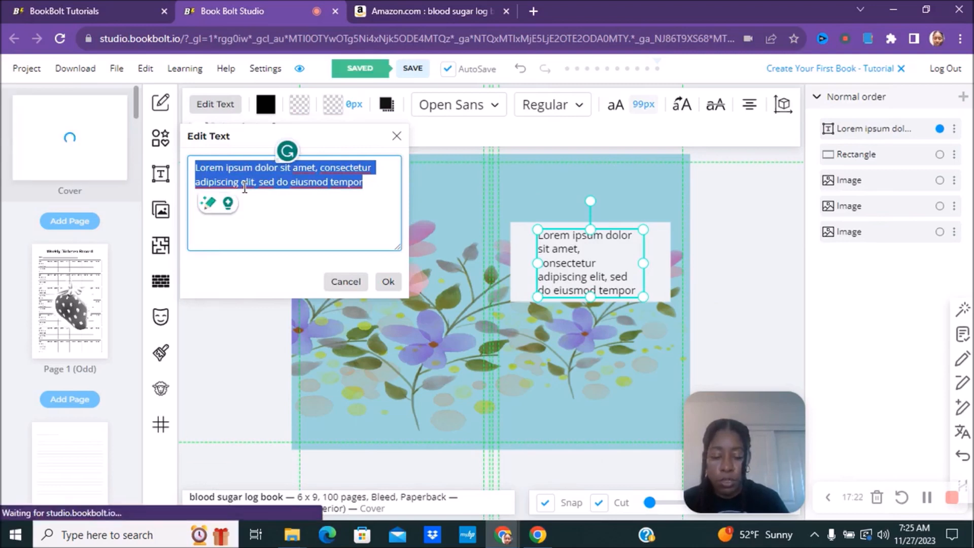
type("Blood Sugar")
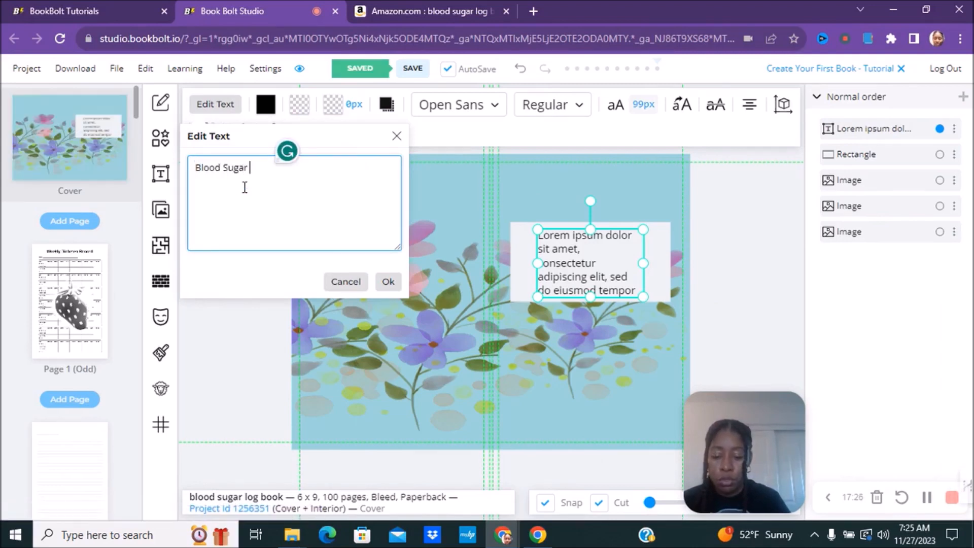
type(" Log Book")
left_click(389, 281)
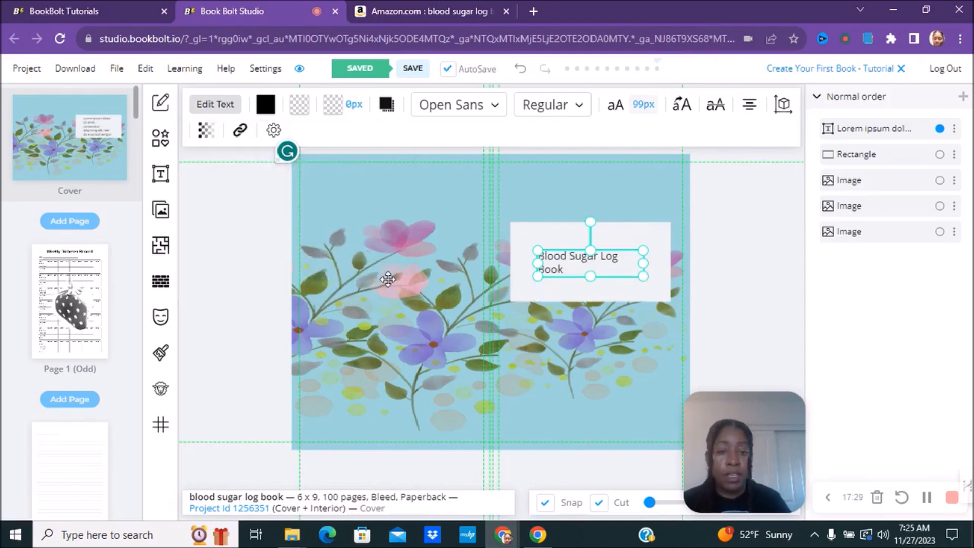
double_click(549, 259)
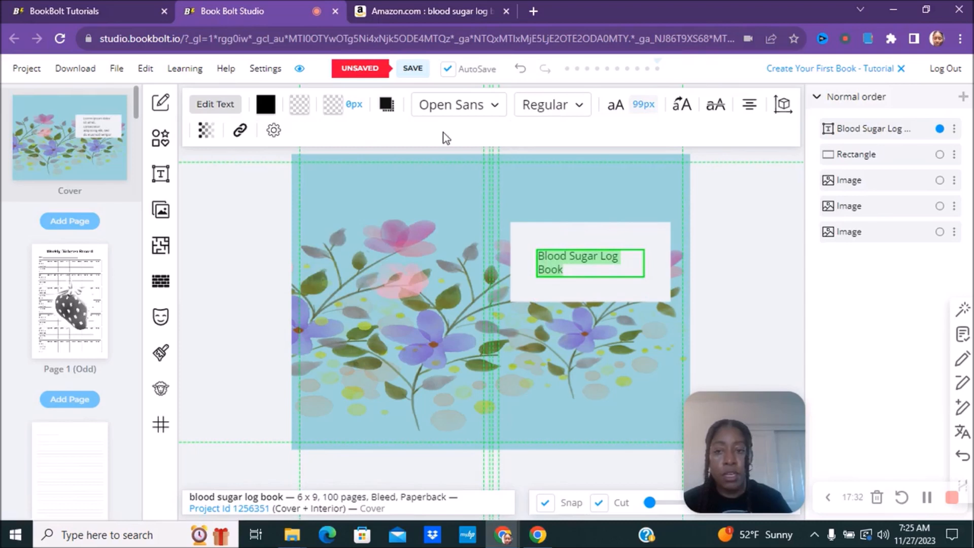
Step: Set the title font to Artifika at 185 px
left_click(491, 107)
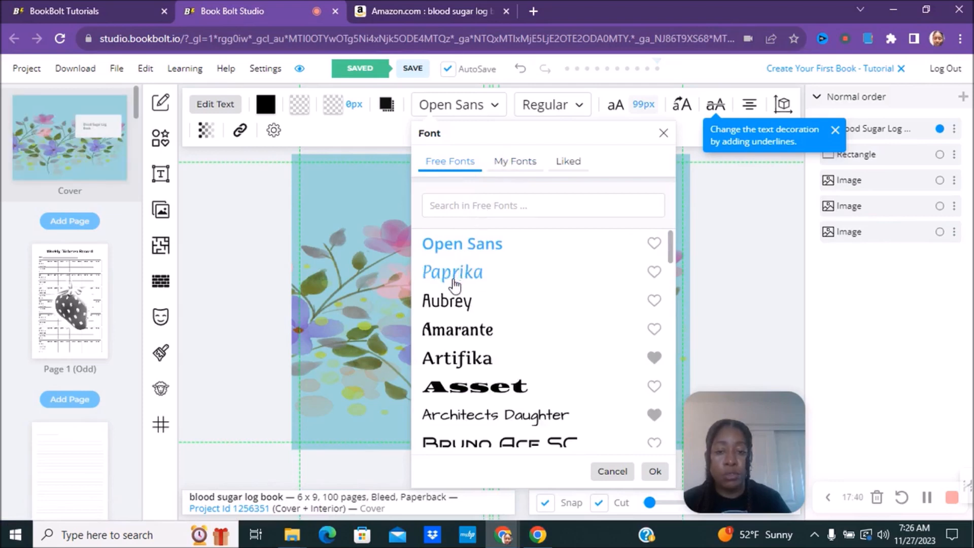
left_click(455, 364)
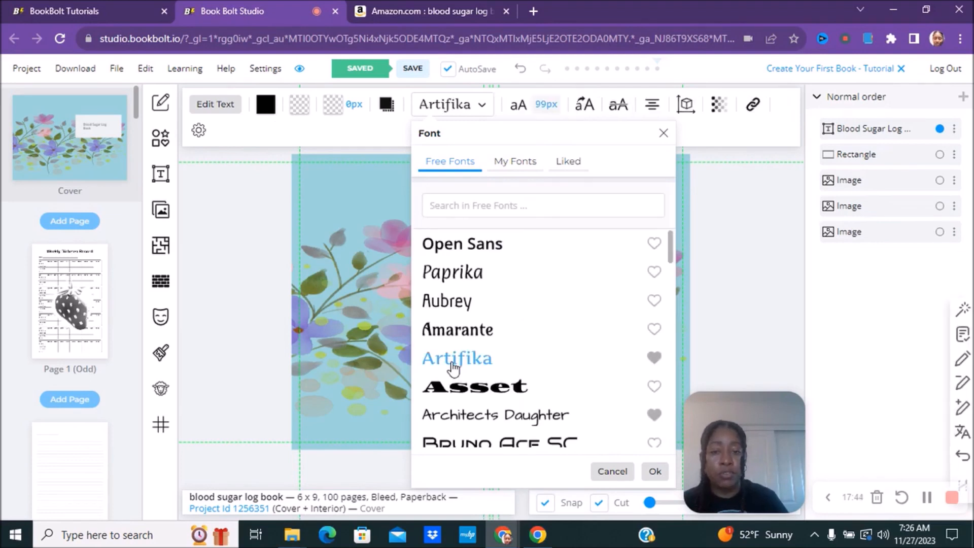
left_click(655, 471)
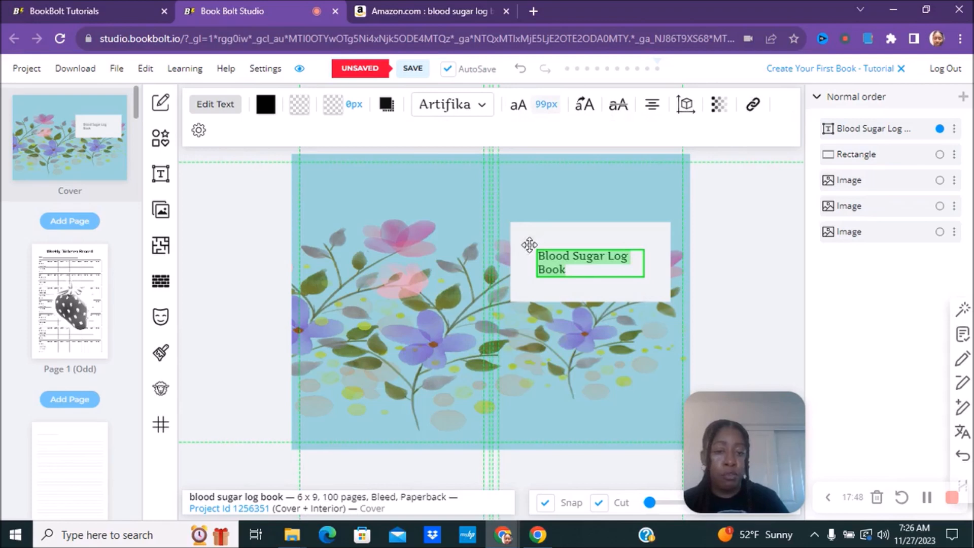
left_click(547, 105)
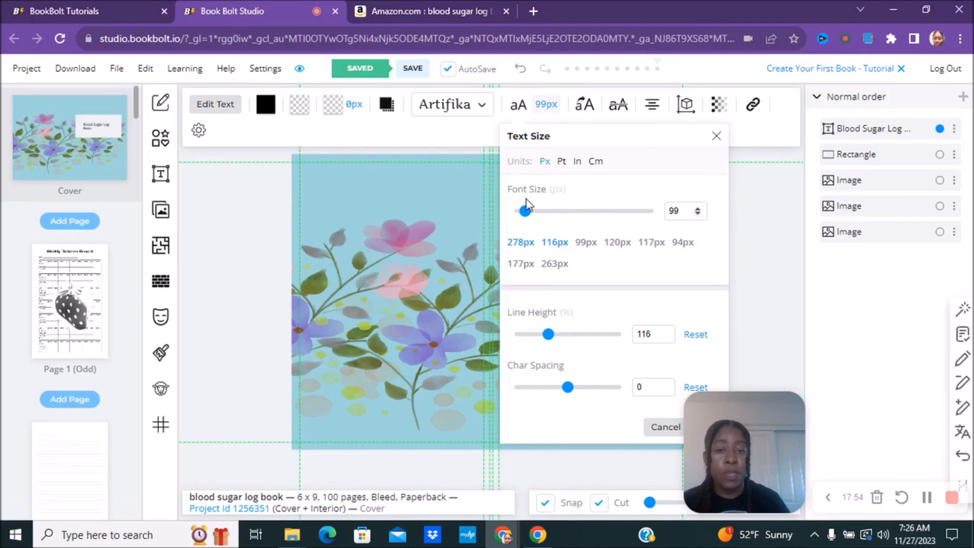
left_click_drag(522, 211, 538, 211)
left_click(473, 207)
Step: Centre-align the title lines and position the title box inside the white label
left_click(574, 267)
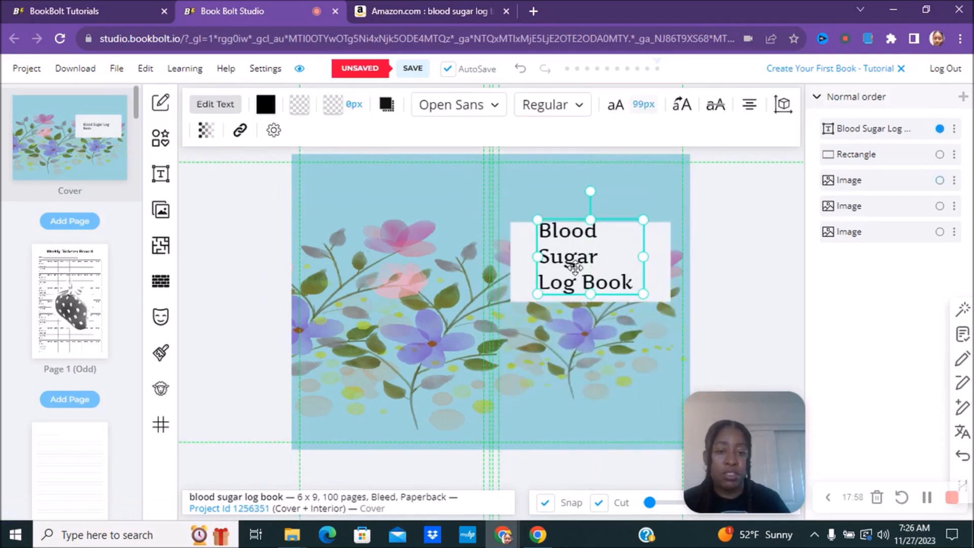
left_click_drag(575, 268, 574, 268)
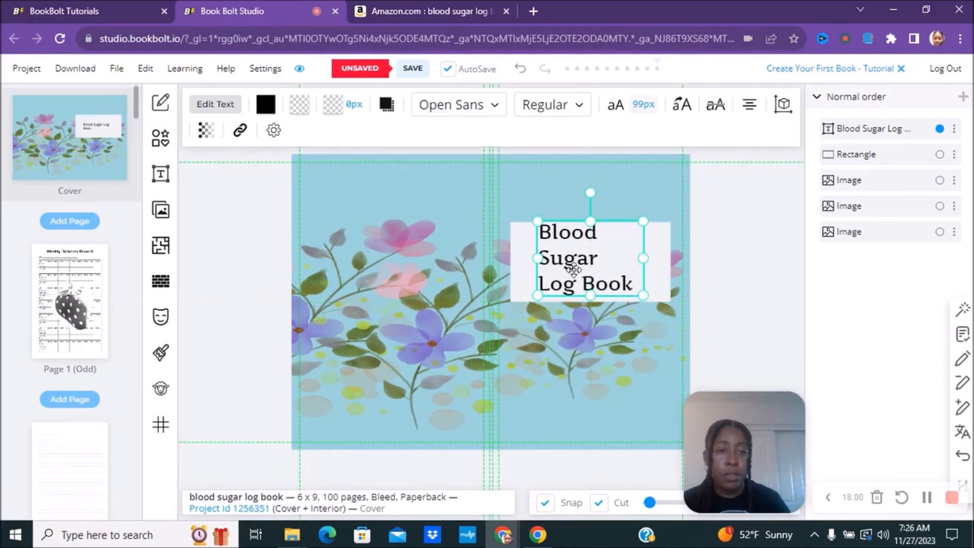
left_click(748, 106)
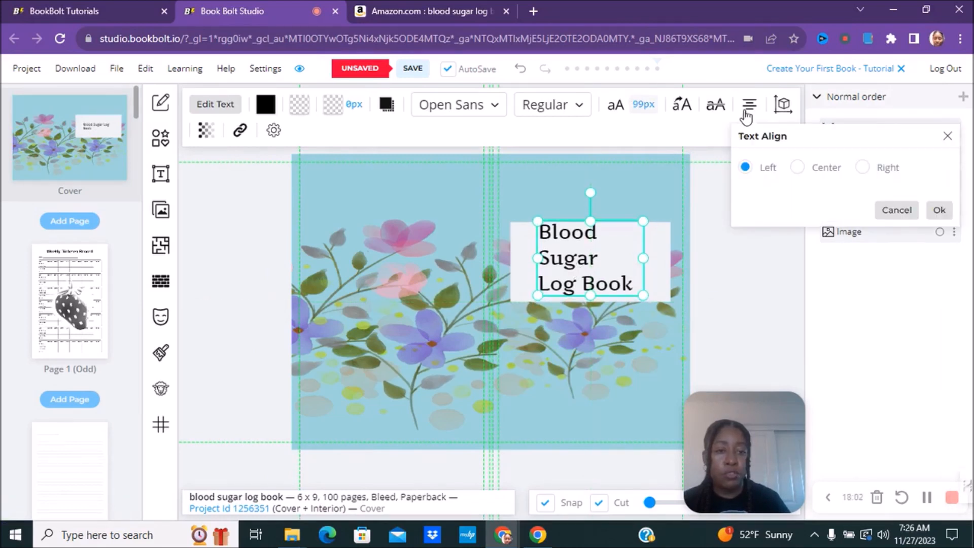
left_click(795, 169)
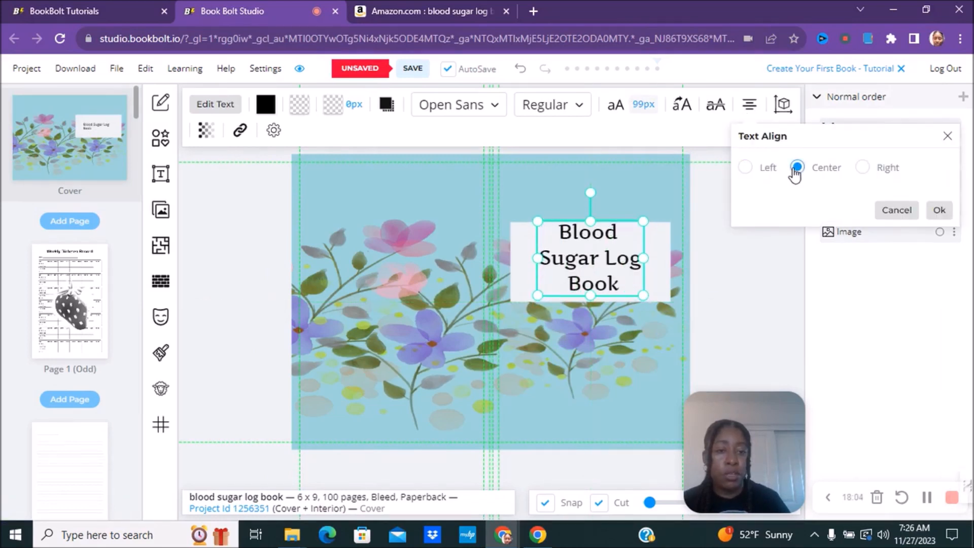
left_click(888, 170)
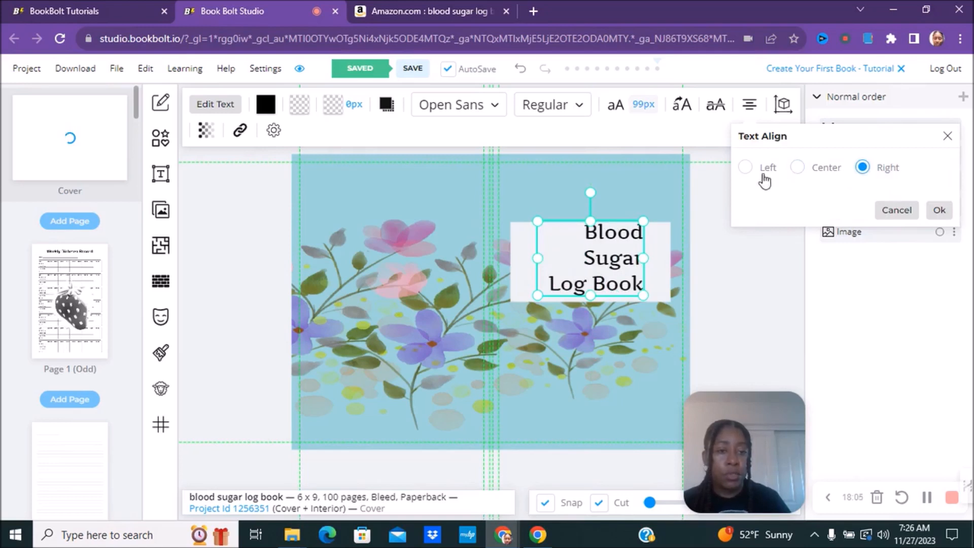
left_click(746, 171)
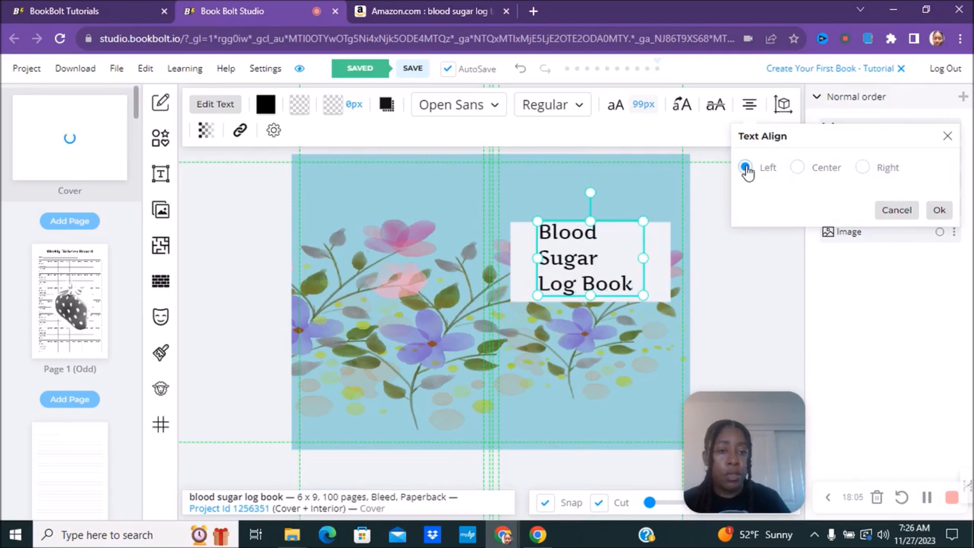
left_click(798, 170)
left_click(939, 210)
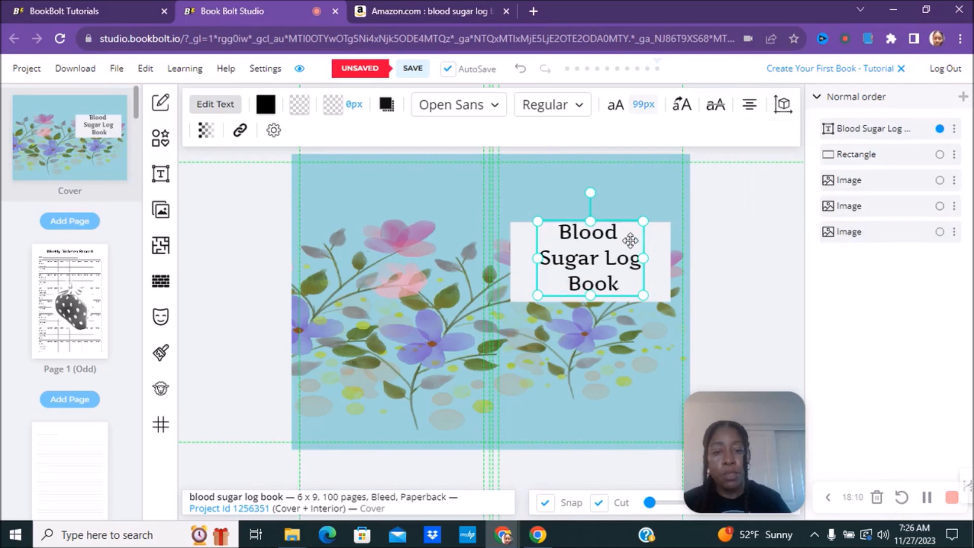
left_click_drag(619, 241, 613, 246)
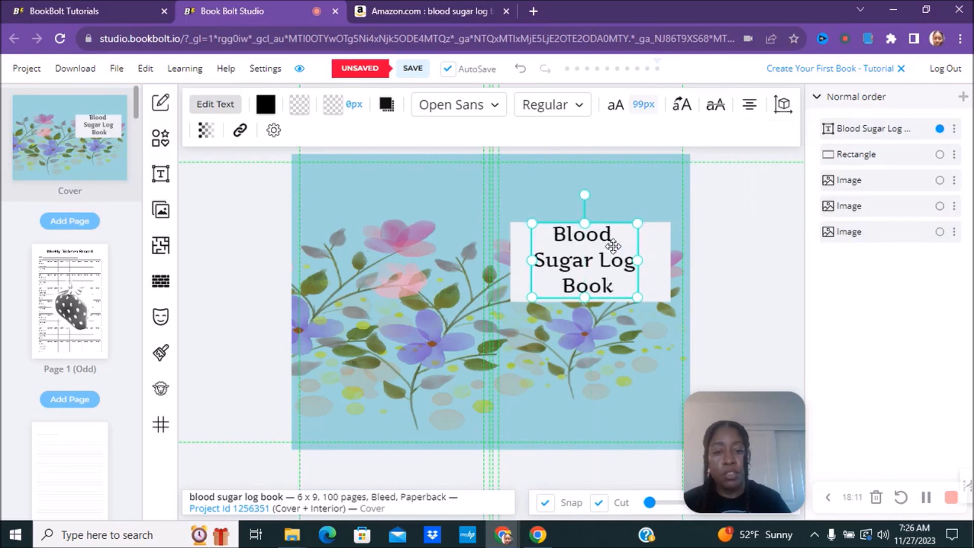
Step: Colour the cover title dark navy
left_click(266, 106)
left_click(315, 165)
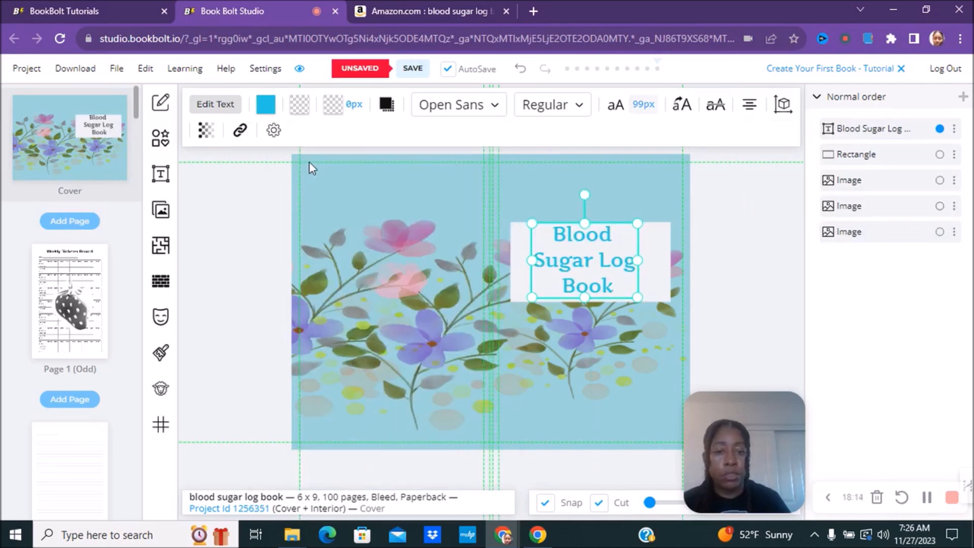
left_click(263, 107)
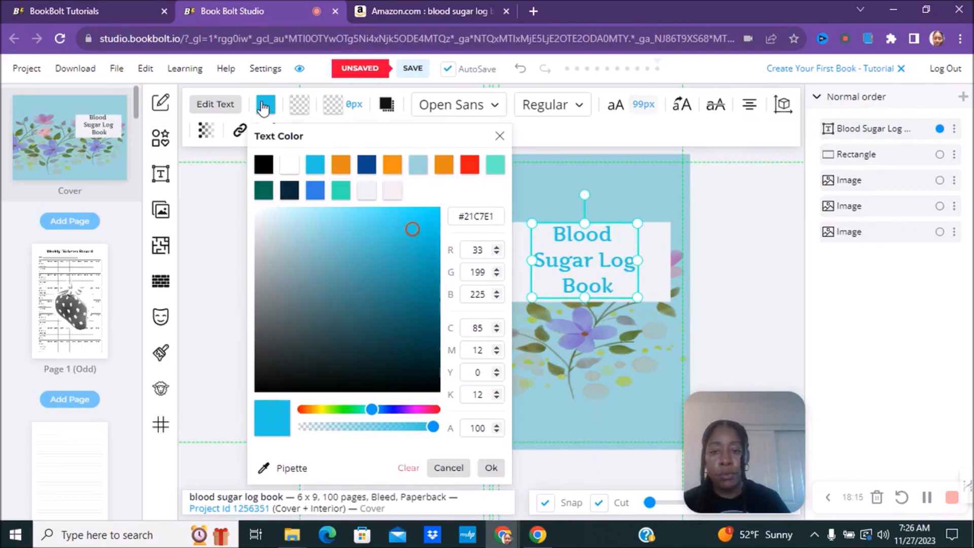
left_click(289, 191)
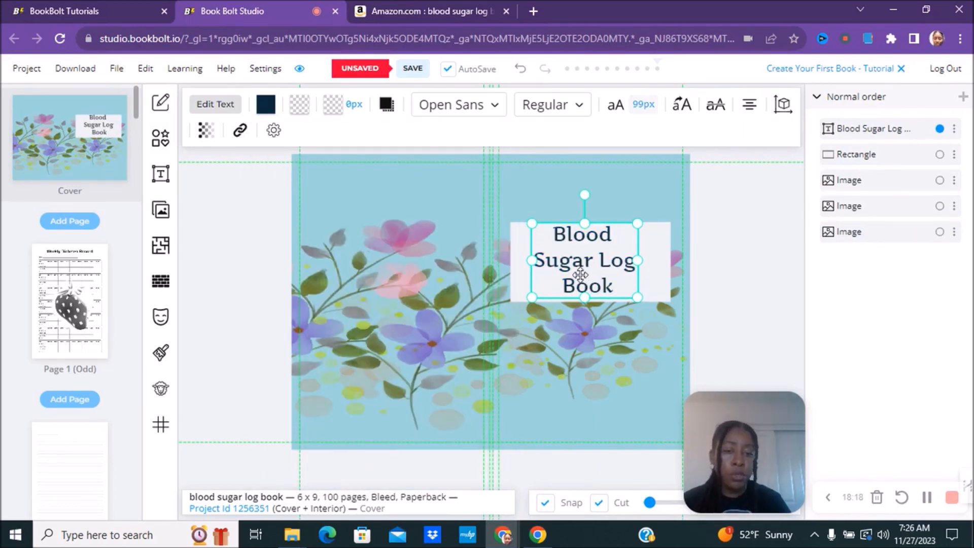
left_click_drag(580, 274, 587, 274)
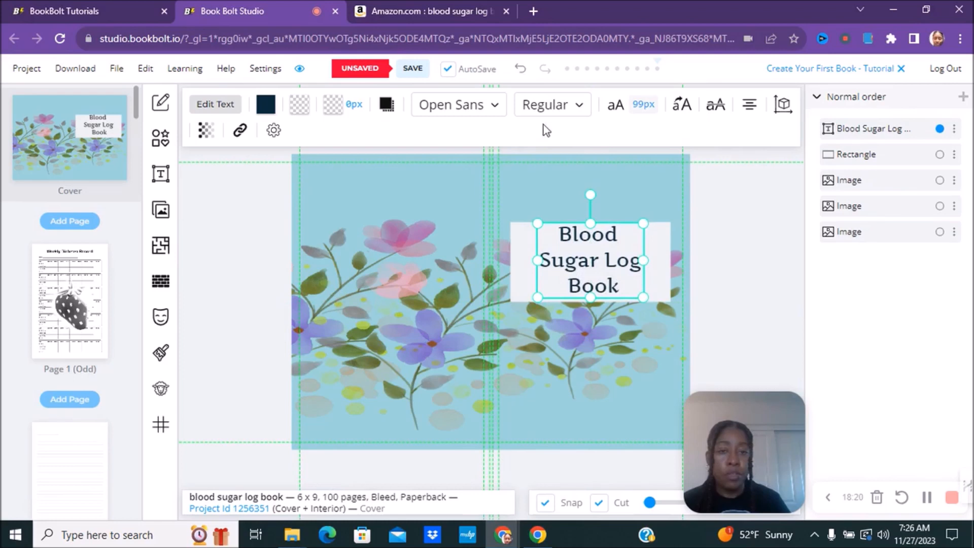
Step: Set the title style to Extra bold Italic
left_click(581, 112)
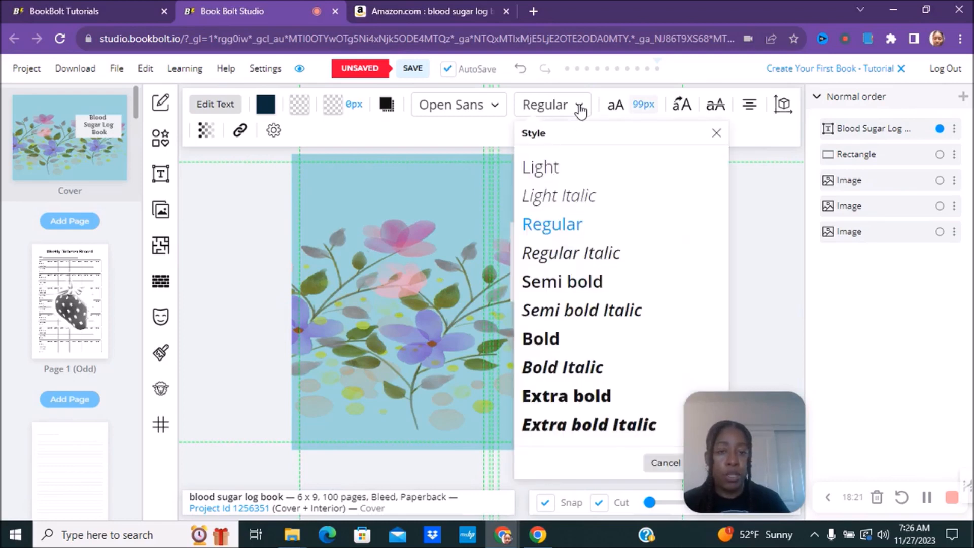
left_click(559, 429)
left_click(430, 325)
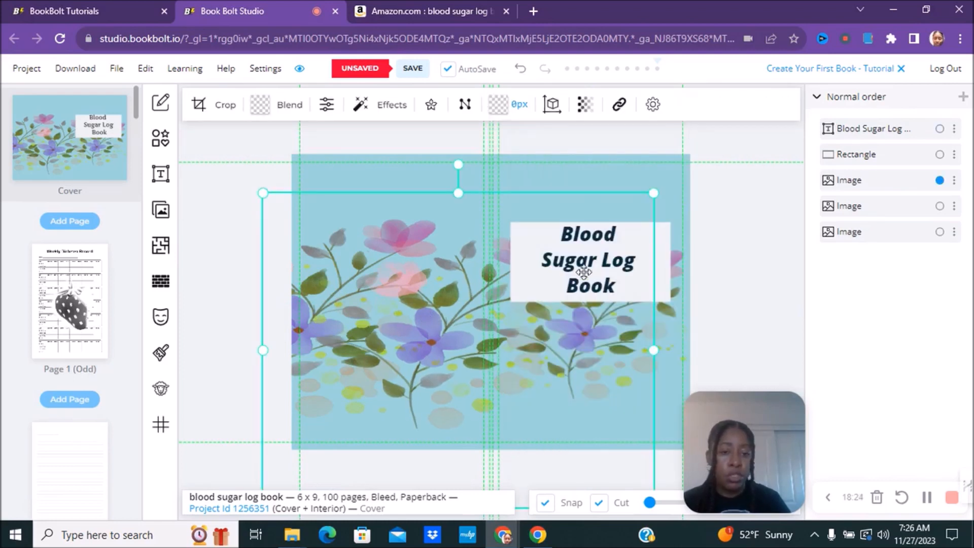
left_click(763, 218)
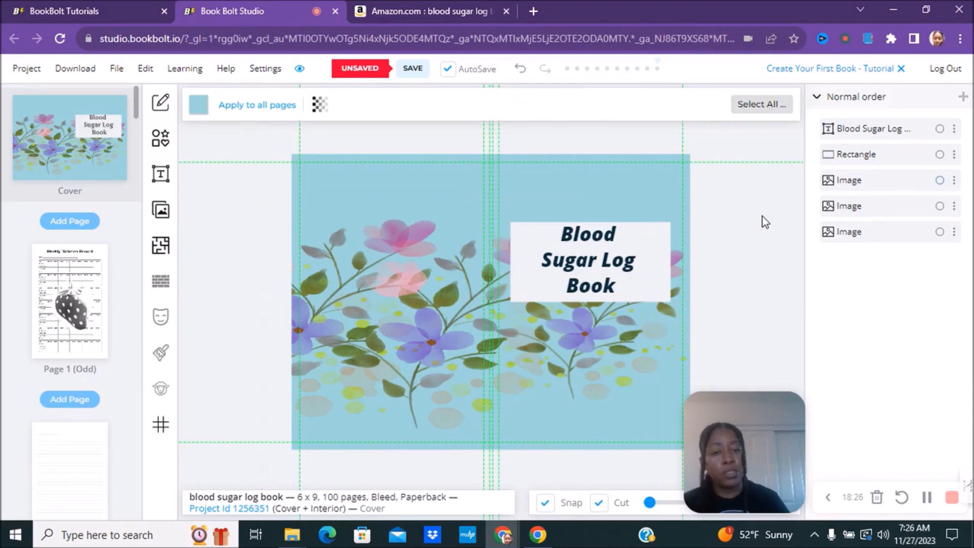
left_click(648, 233)
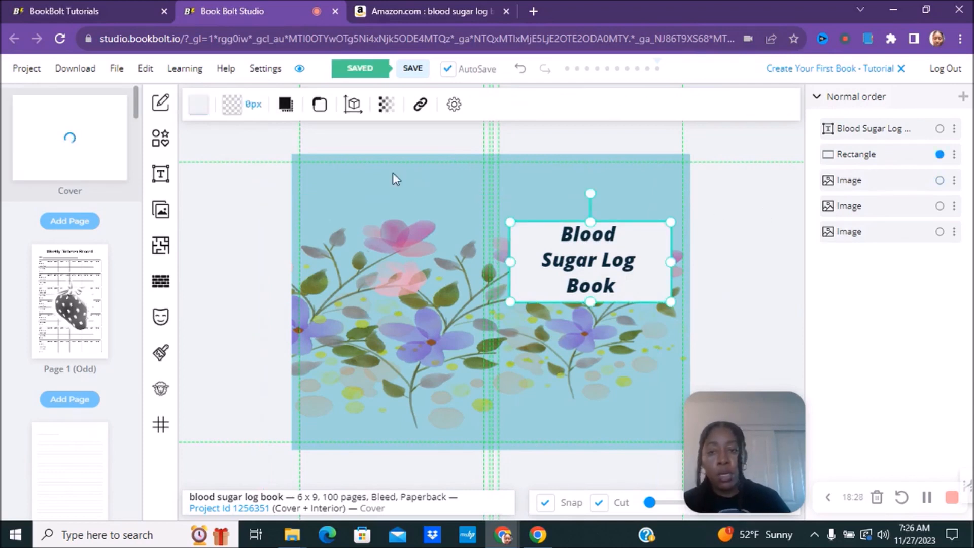
Step: Round the white label's corners with a border radius of about 3.7, making an oval
left_click(324, 108)
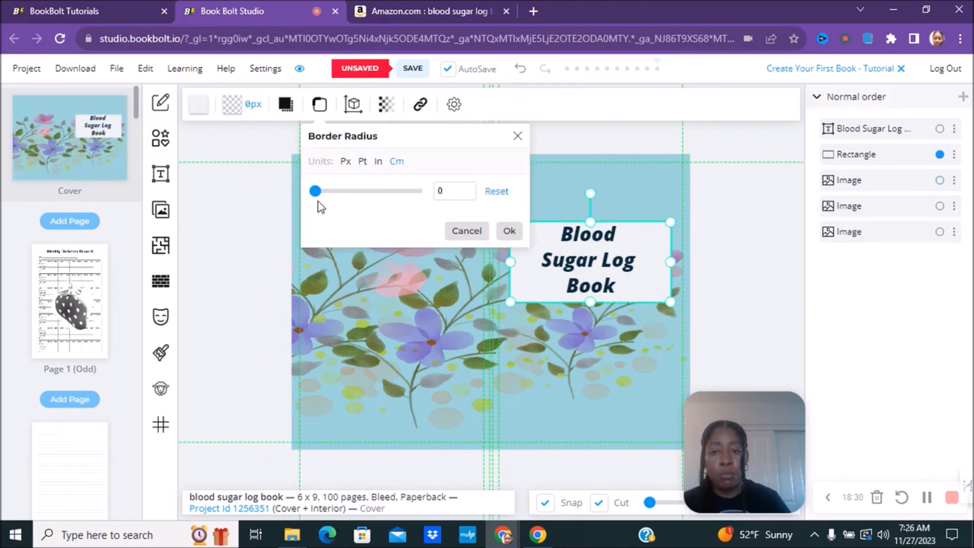
left_click_drag(315, 194, 509, 233)
left_click(509, 232)
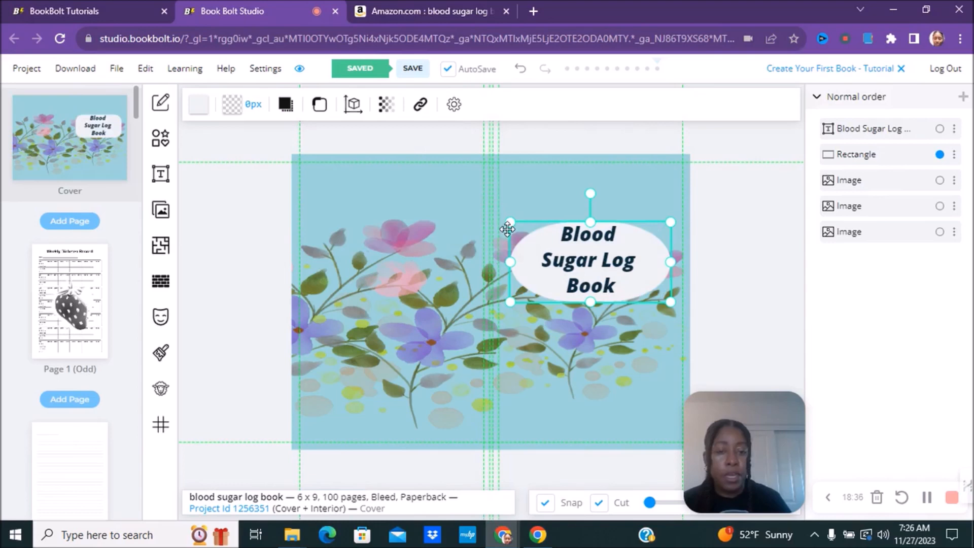
left_click(540, 371)
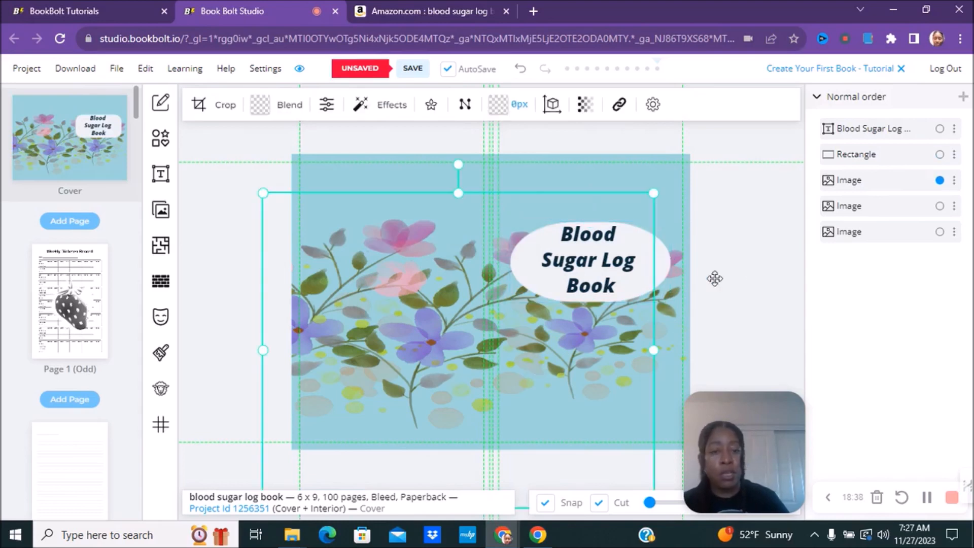
left_click(762, 273)
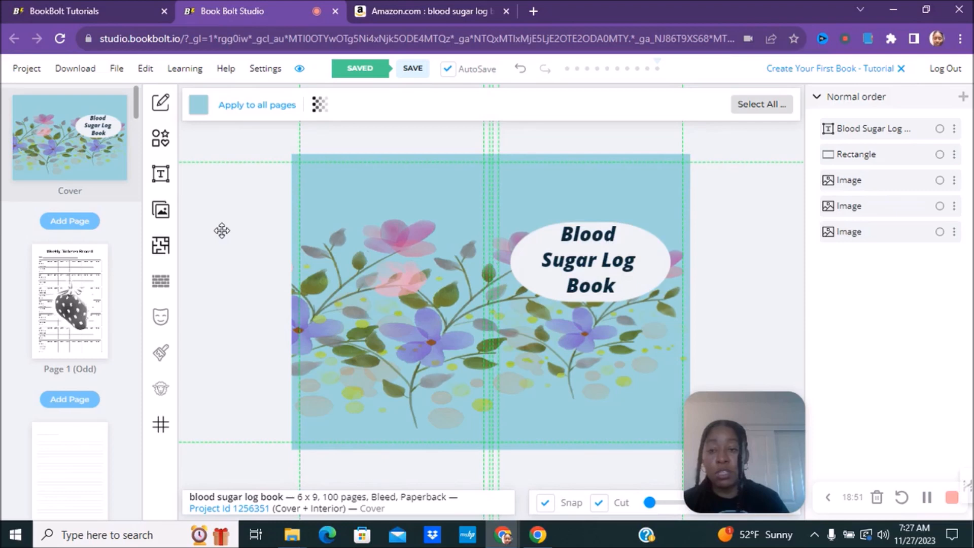
Step: Review the Download export options, then show the Learning resources menu
left_click(75, 72)
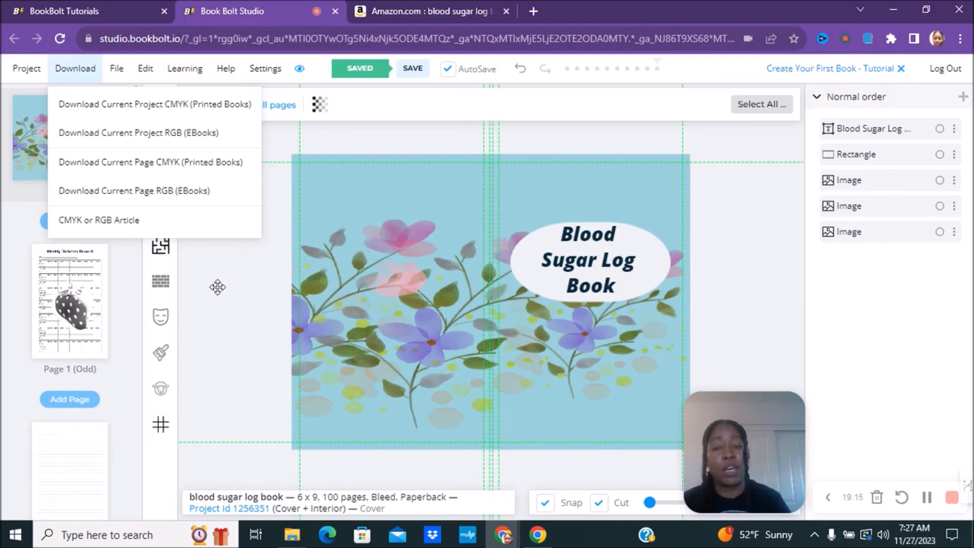
left_click(218, 287)
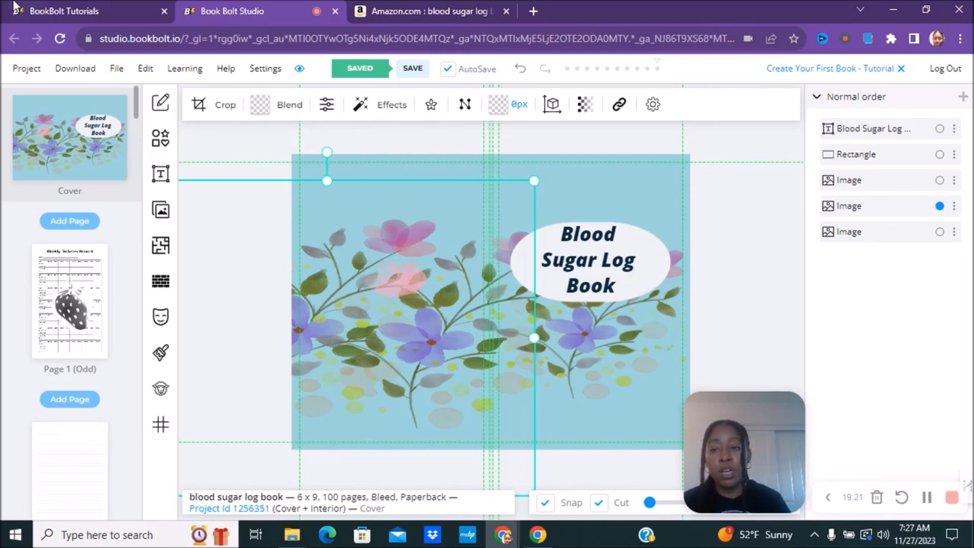
left_click(186, 74)
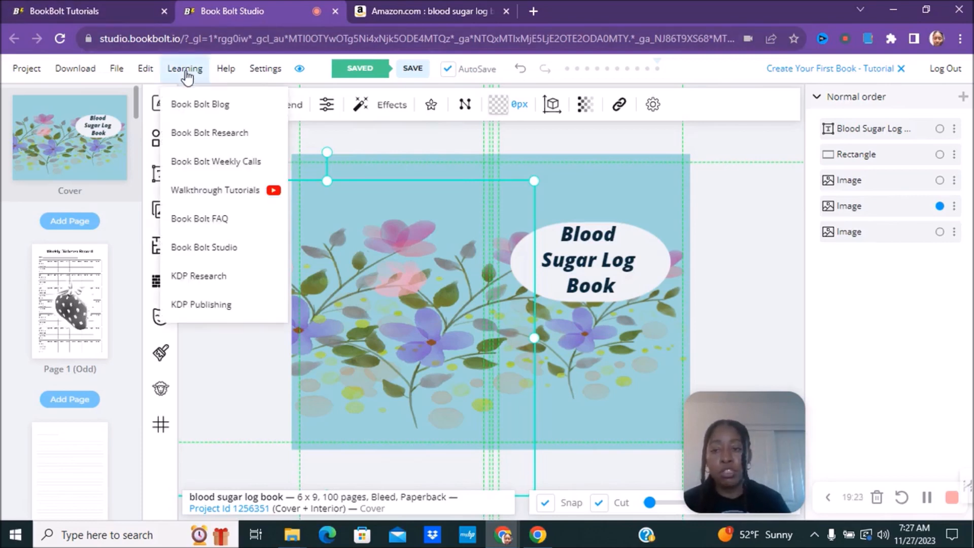